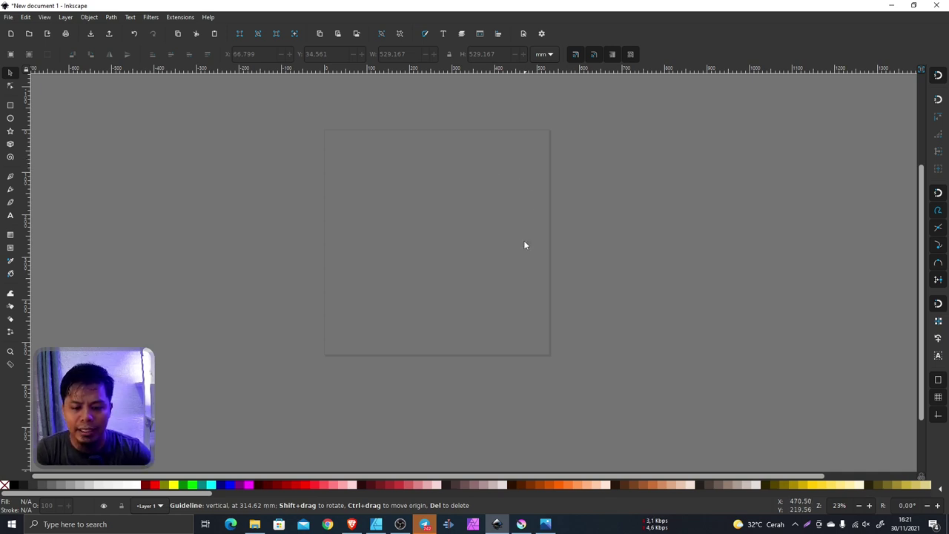
- Glance at the Krita sketch, return to Inkscape, and browse the View menu without changes
left_click(521, 524)
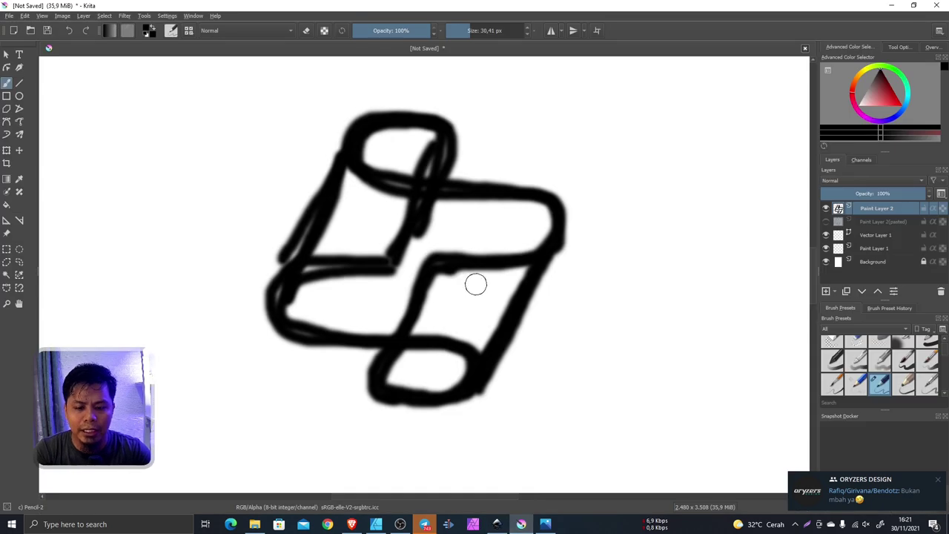
left_click(497, 525)
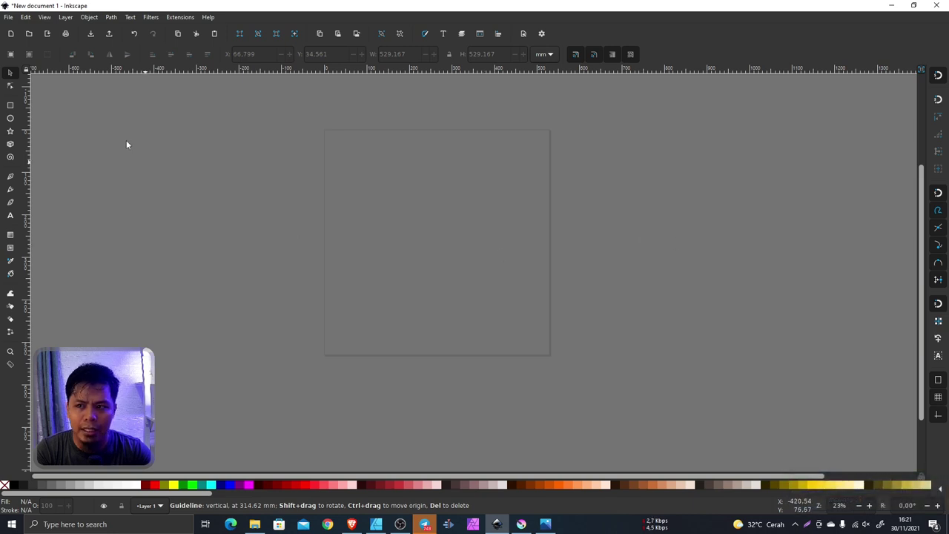
left_click(44, 17)
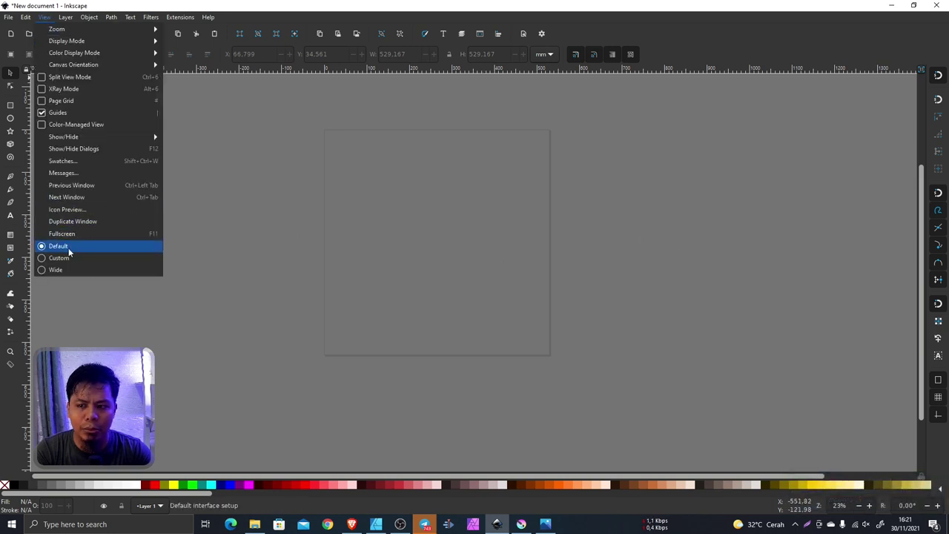
left_click(716, 252)
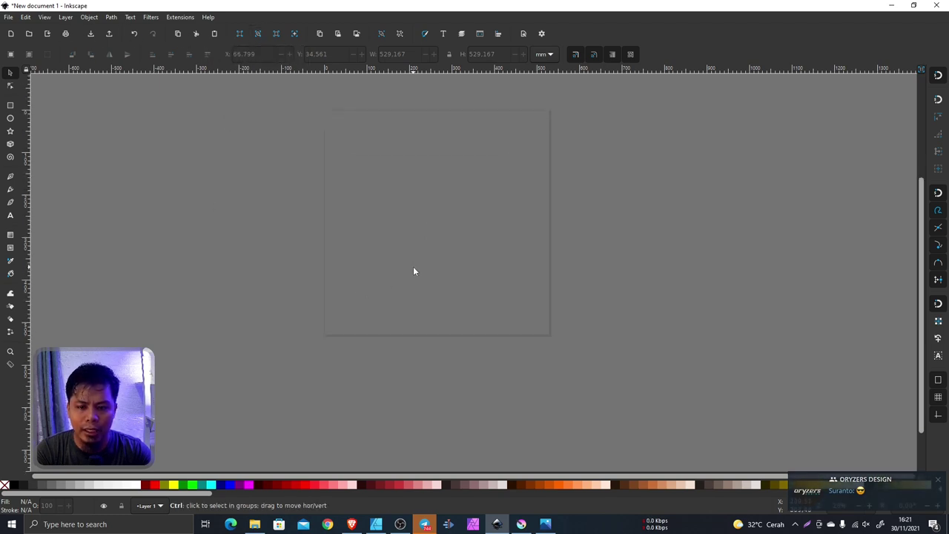
scroll(419, 222, "up", 1)
scroll(367, 240, "down", 1)
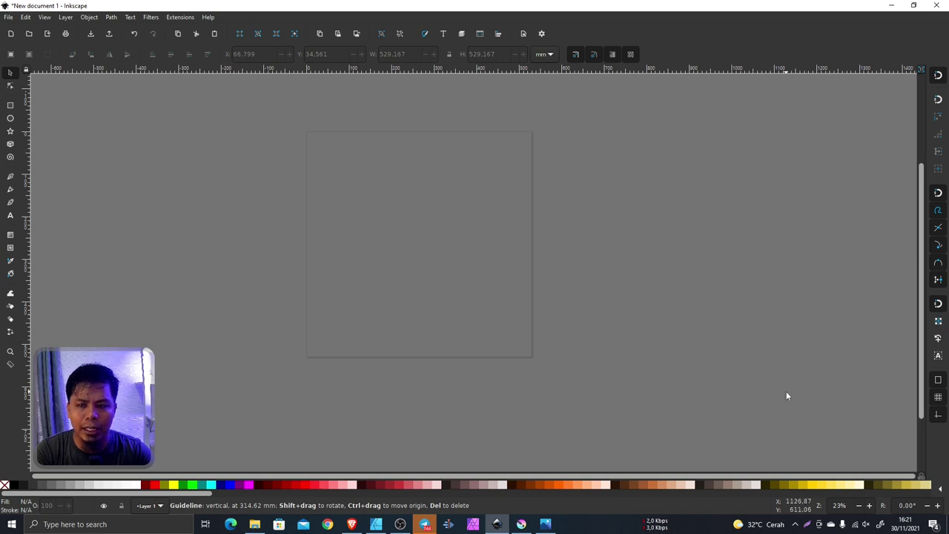
- Dock the Fill and Stroke and the Align and Distribute dialogs from the Object menu
left_click(89, 18)
left_click(111, 41)
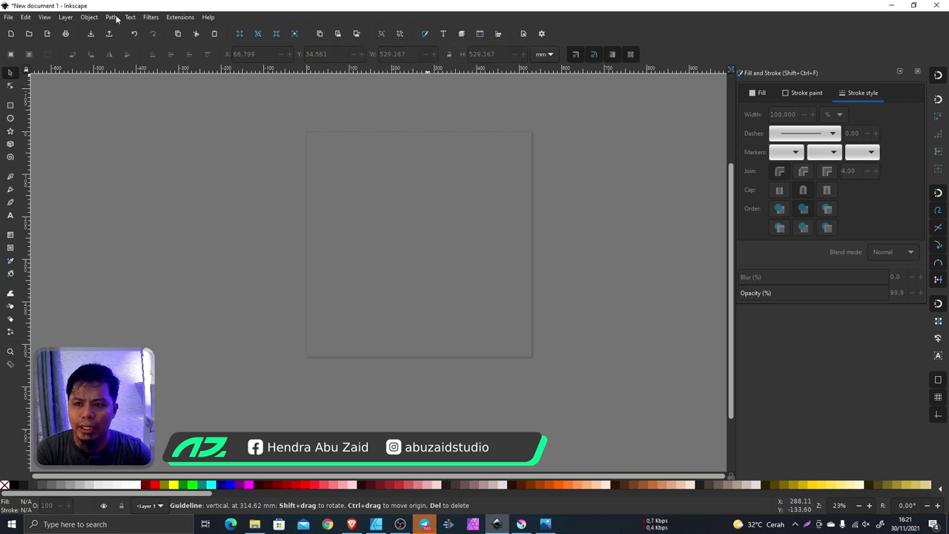
left_click(88, 17)
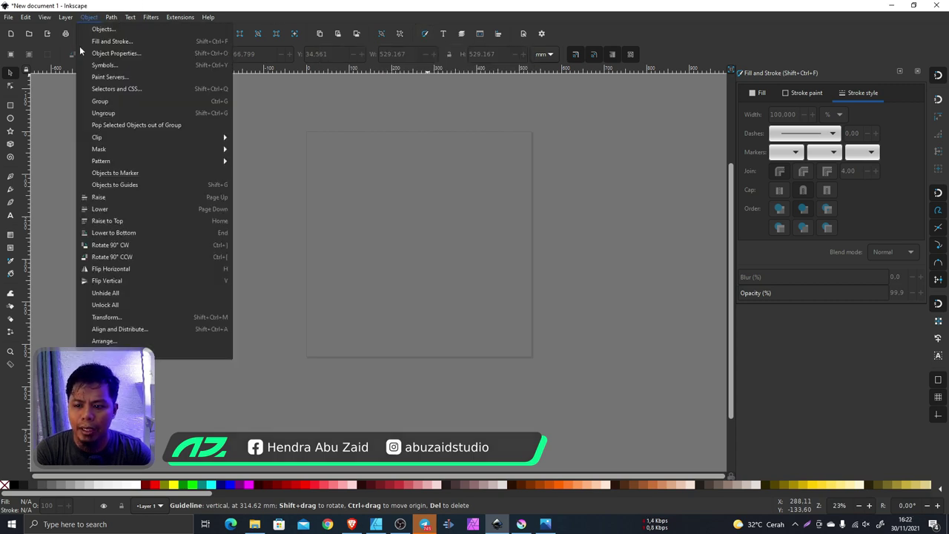
left_click(126, 329)
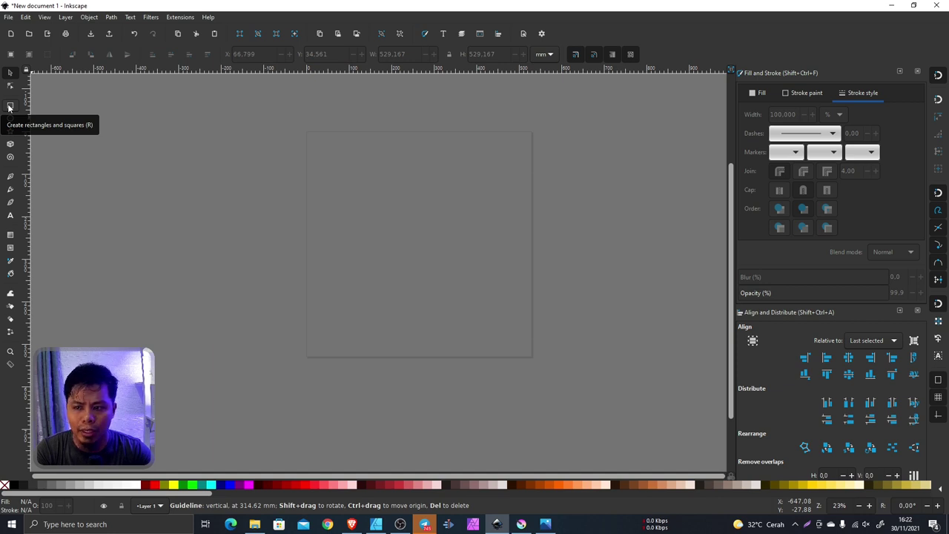
- With page-border snapping on, draw a 529.167 mm rectangle spanning the whole page
left_click(9, 107)
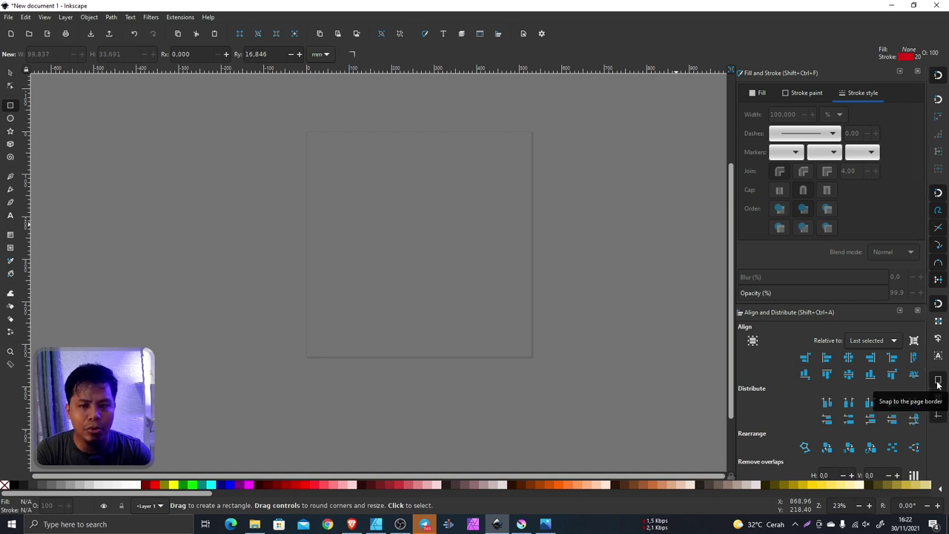
left_click(937, 382)
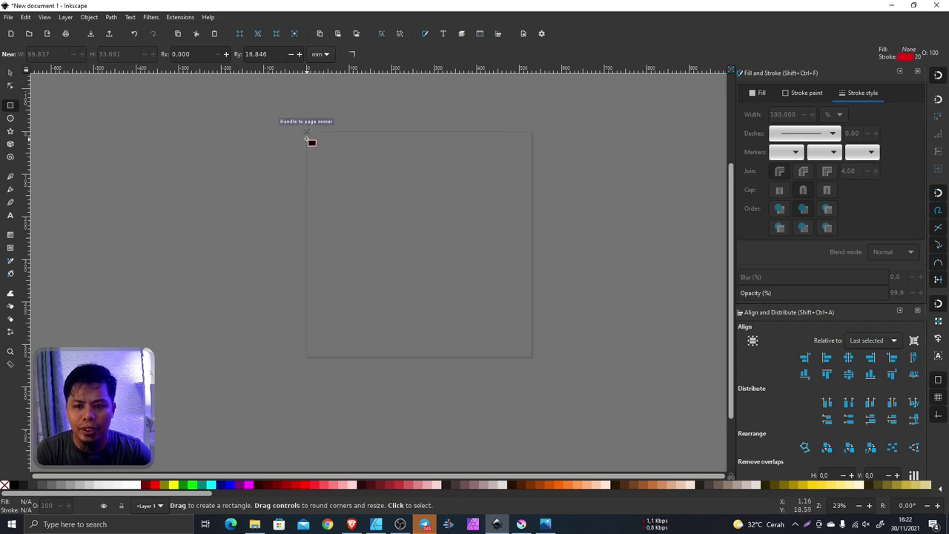
left_click_drag(307, 134, 531, 356)
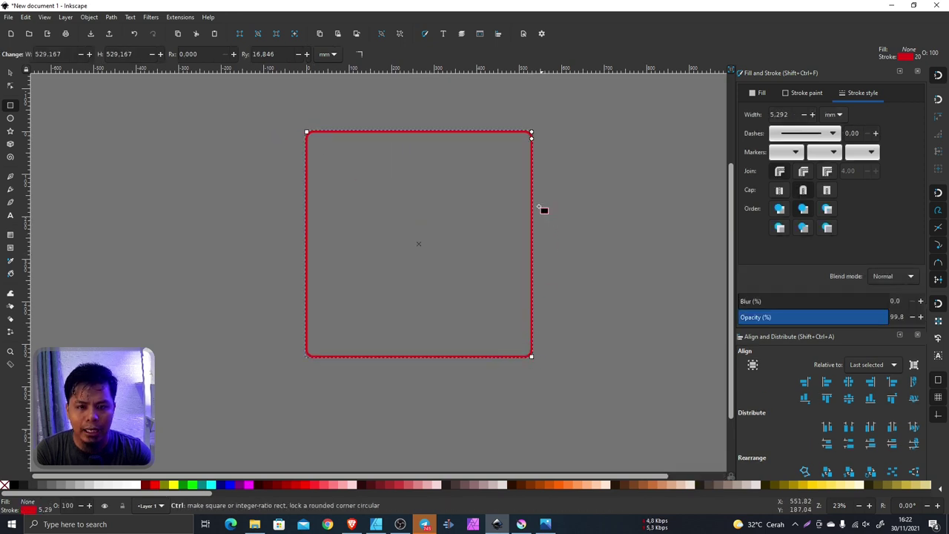
scroll(522, 141, "up", 3)
scroll(524, 140, "up", 2)
scroll(475, 171, "down", 1)
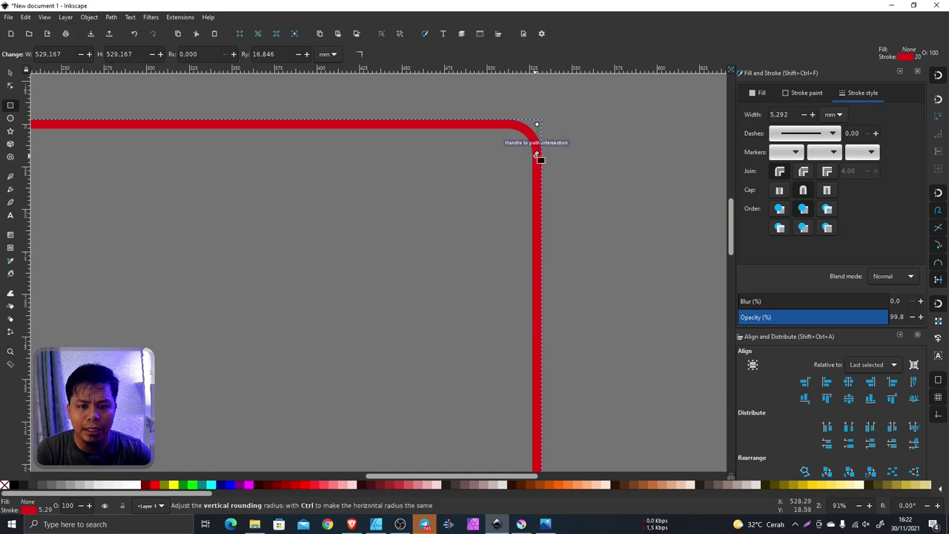
- Give the rectangle sharp corners (Ry 0), a white fill and no stroke
mouse_move(537, 154)
left_mouse_down()
mouse_move(538, 204)
mouse_move(546, 126)
left_mouse_up()
scroll(538, 128, "up", 3)
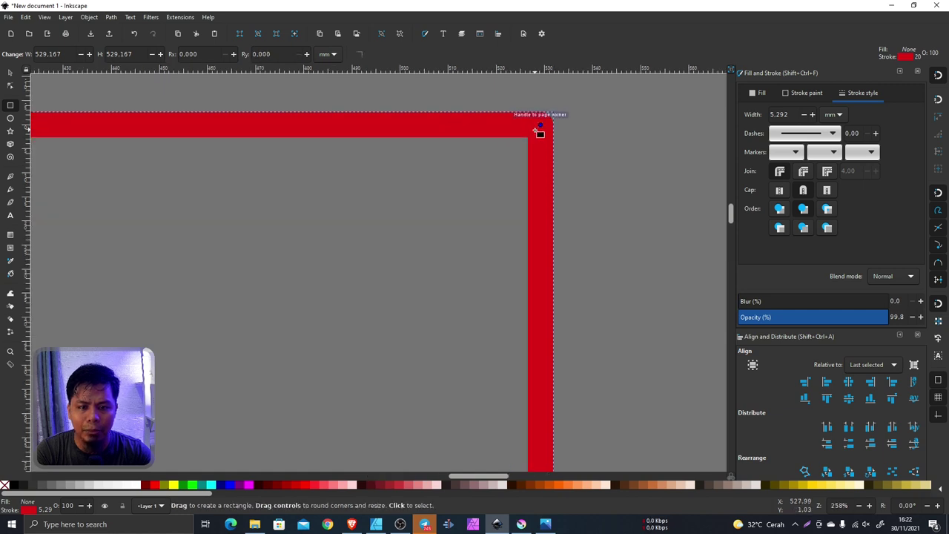
scroll(540, 134, "down", 2)
scroll(539, 141, "down", 3)
scroll(538, 163, "down", 3)
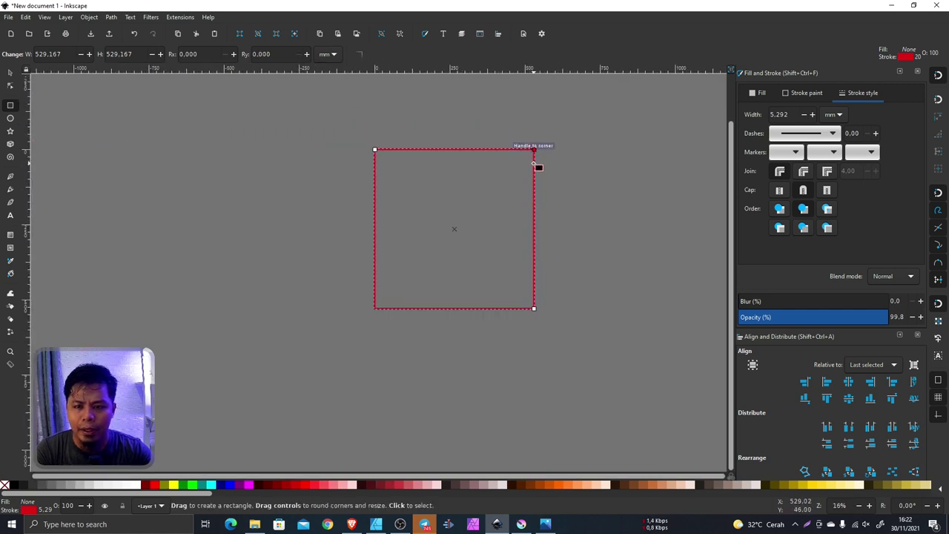
scroll(539, 167, "up", 1)
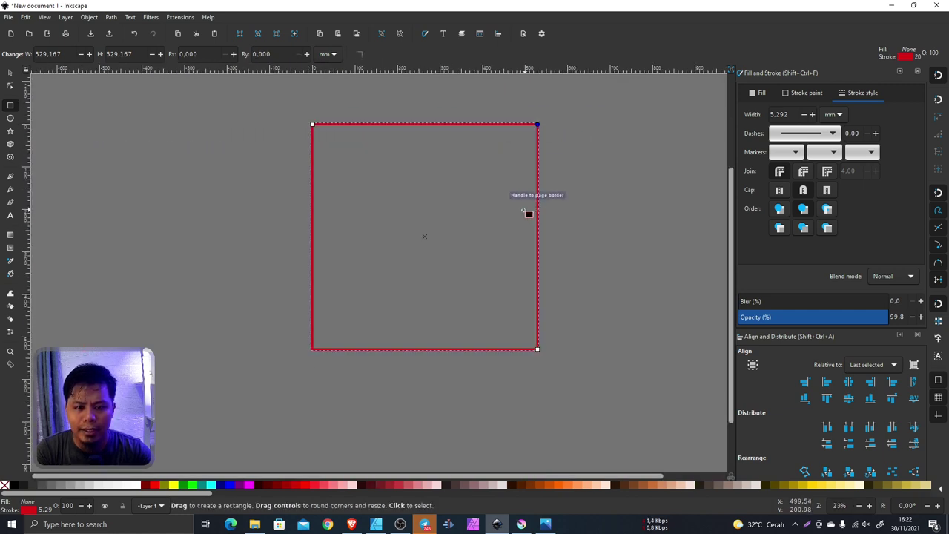
left_click(140, 486)
scroll(489, 130, "up", 5)
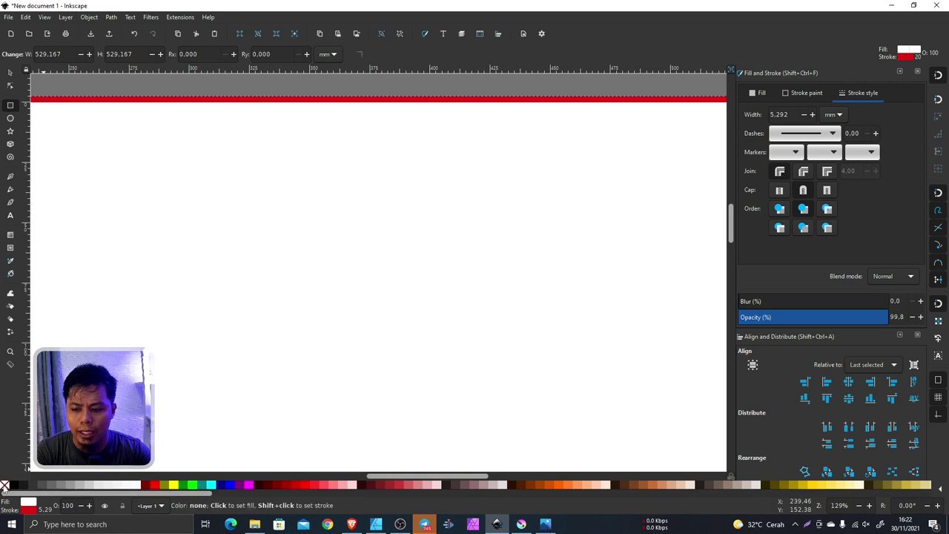
left_click(5, 486, "shift")
scroll(333, 294, "down", 2, "ctrl")
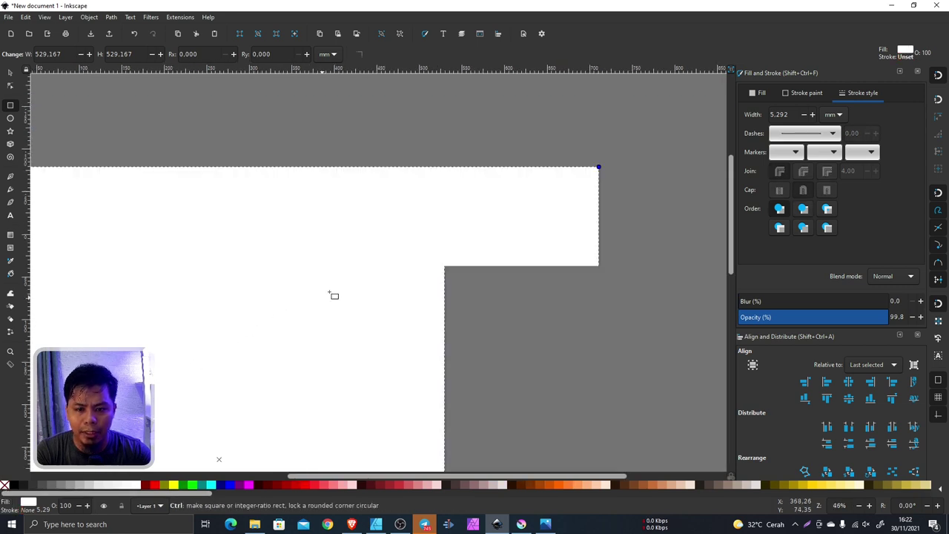
scroll(273, 223, "down", 2, "ctrl")
- Paste the Krita S sketch as an embedded 945 × 762 image and nudge it up-left
left_click(9, 72)
scroll(474, 233, "down", 1, "ctrl")
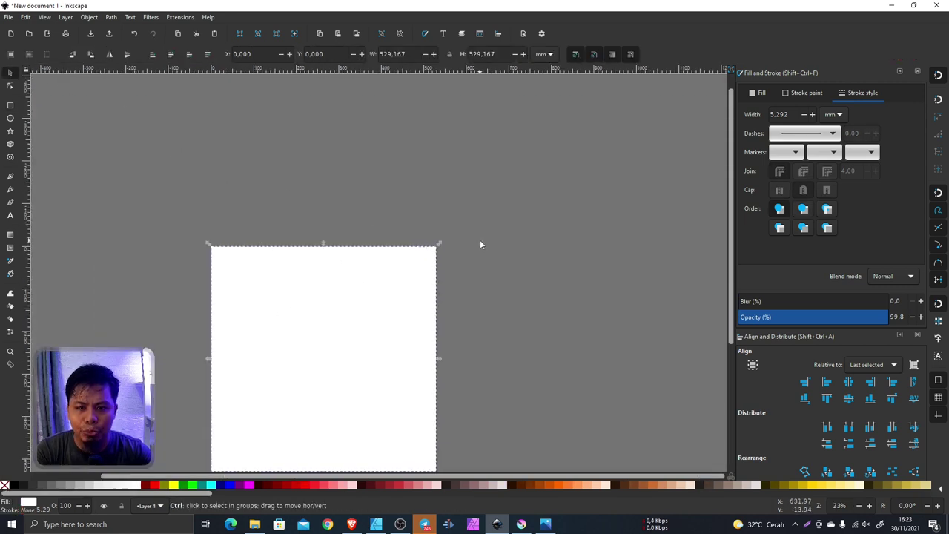
scroll(480, 250, "down", 2, "ctrl")
scroll(399, 333, "up", 3, "ctrl")
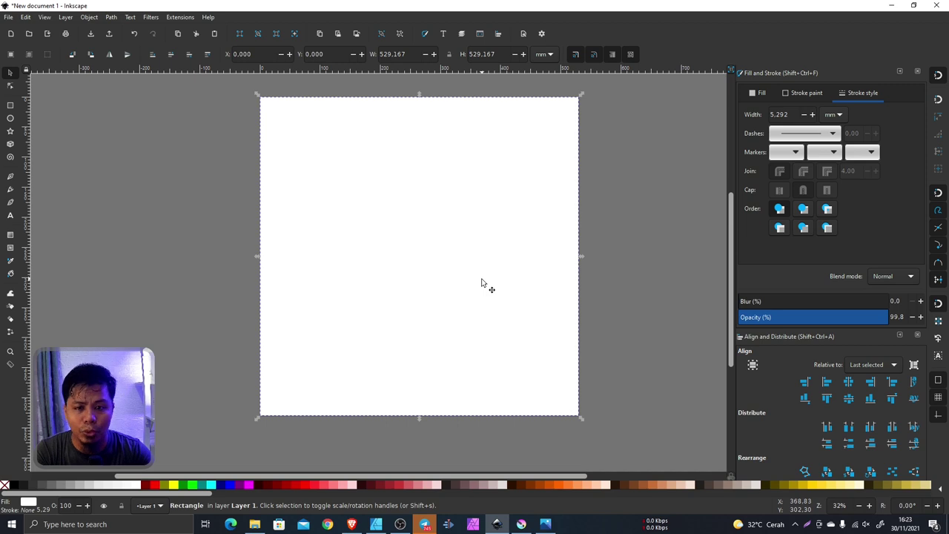
left_click(521, 525)
left_click(497, 524)
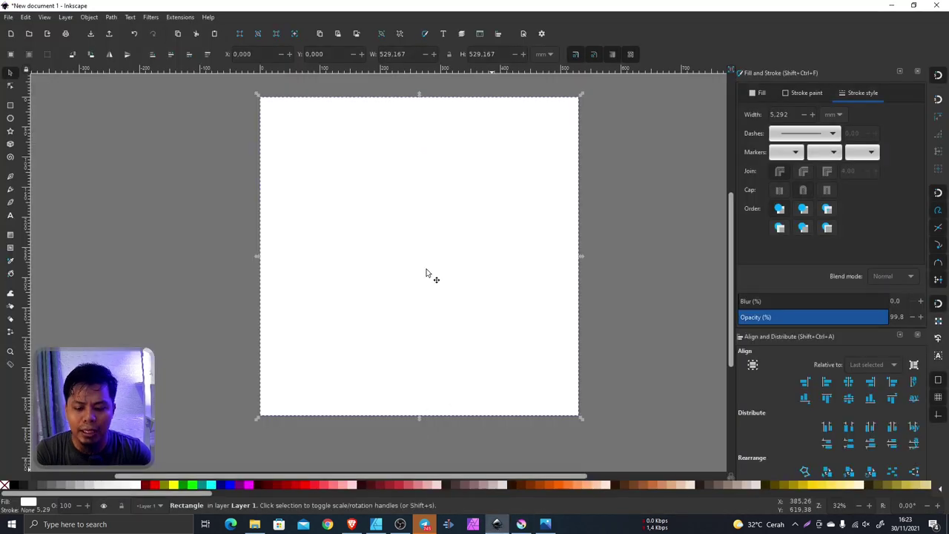
key("ctrl+v")
scroll(438, 268, "up", 3)
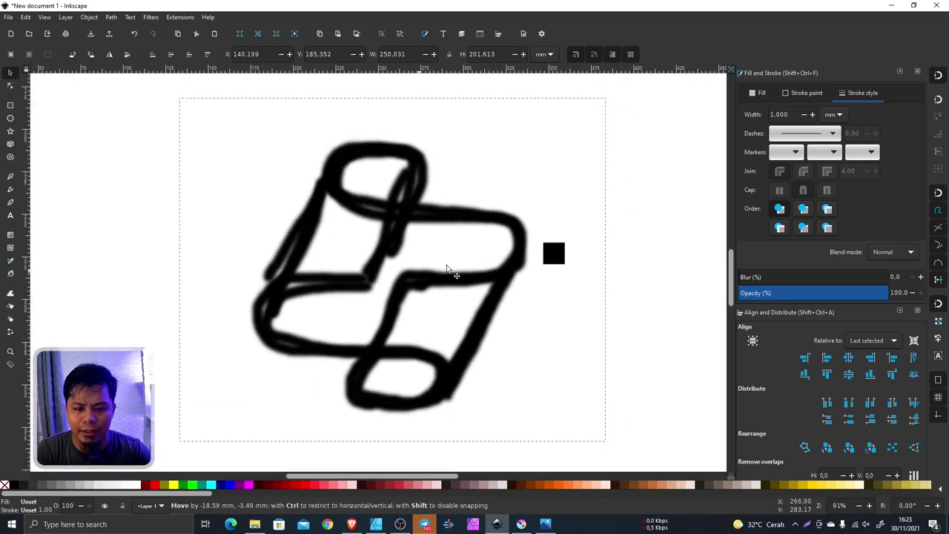
left_click_drag(447, 269, 434, 252)
scroll(417, 161, "up", 2)
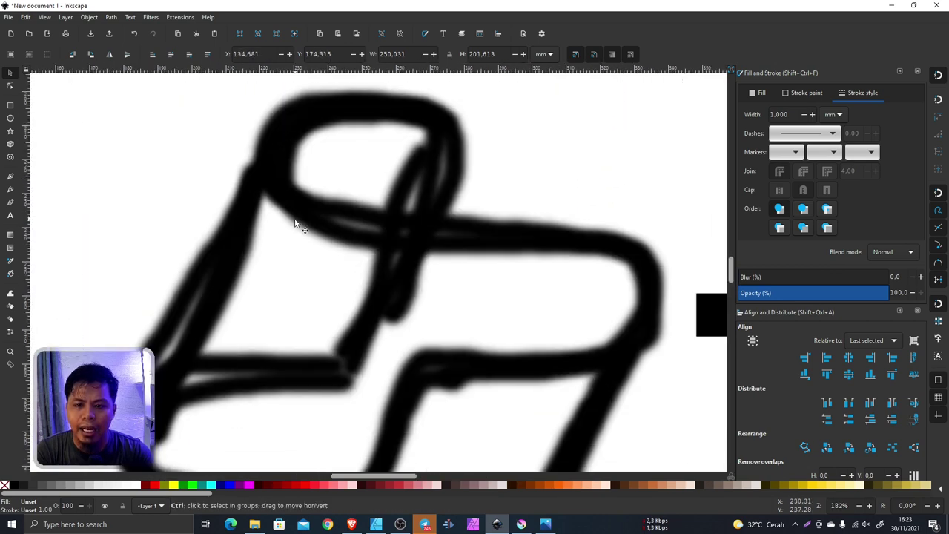
scroll(357, 191, "down", 2)
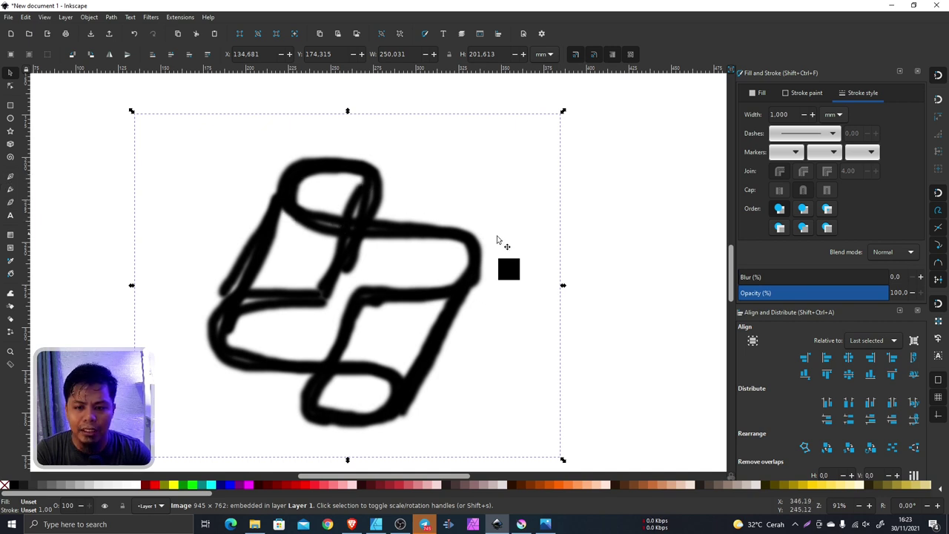
- Lower the sketch image's opacity to 41.5% so it becomes a faint tracing guide
left_click(12, 106)
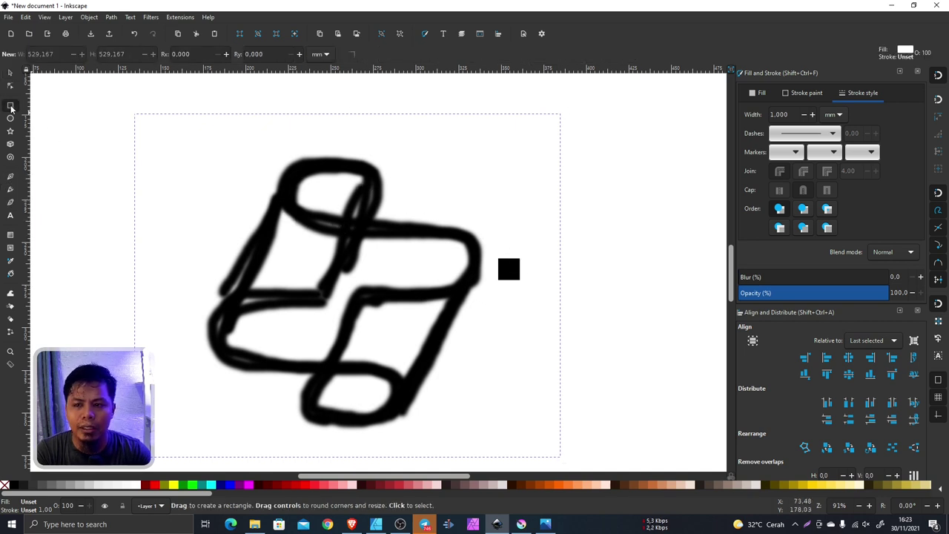
left_click(11, 72)
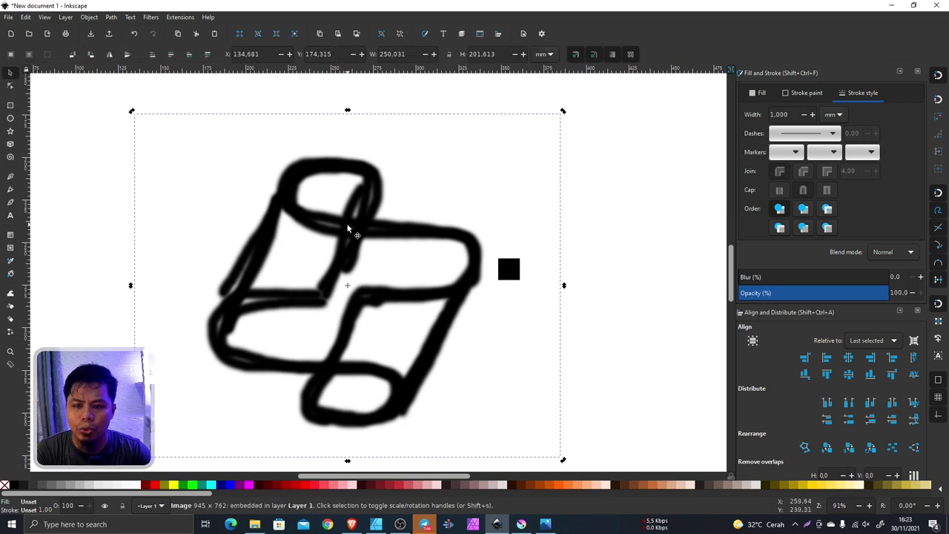
scroll(363, 233, "down", 2)
scroll(364, 234, "down", 2)
scroll(363, 234, "up", 3)
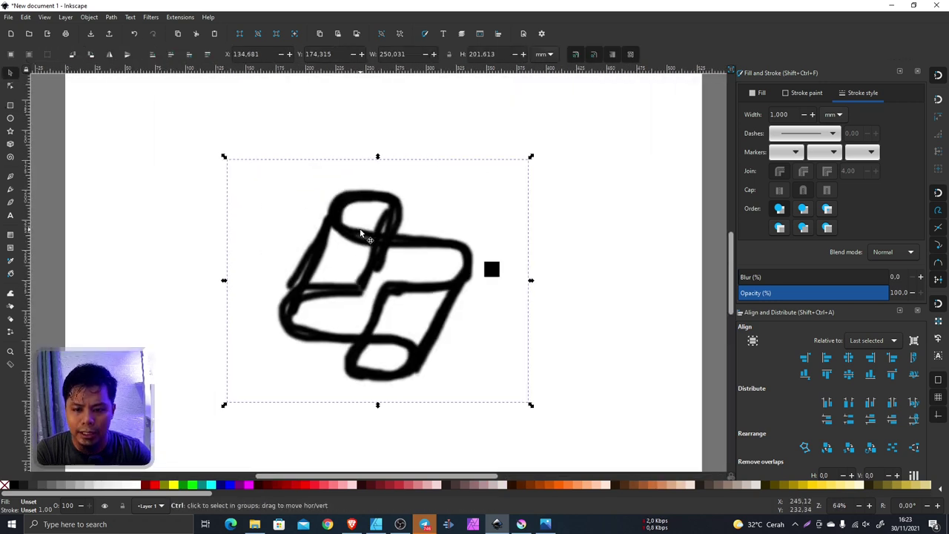
left_click_drag(869, 302, 801, 300)
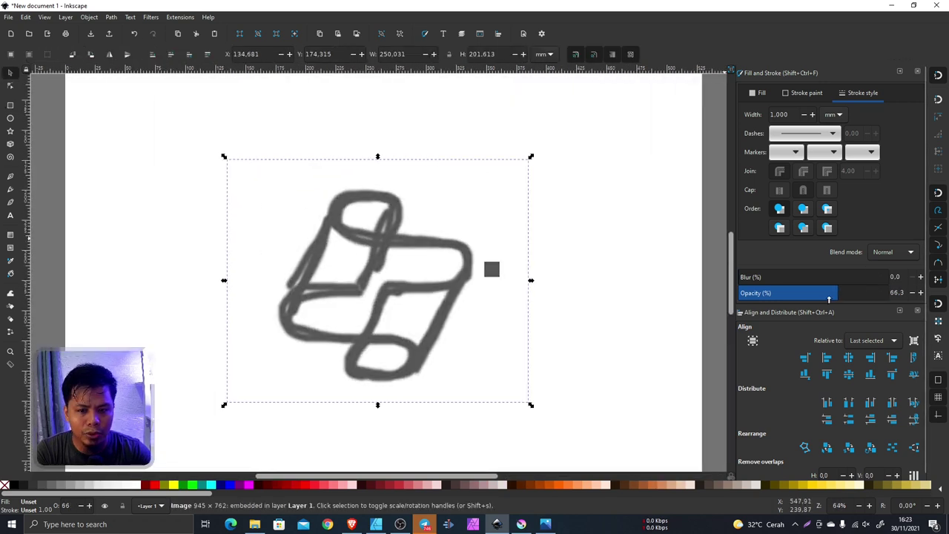
- Realign the white background square to X 0, Y 0 and deselect it
right_click(405, 256)
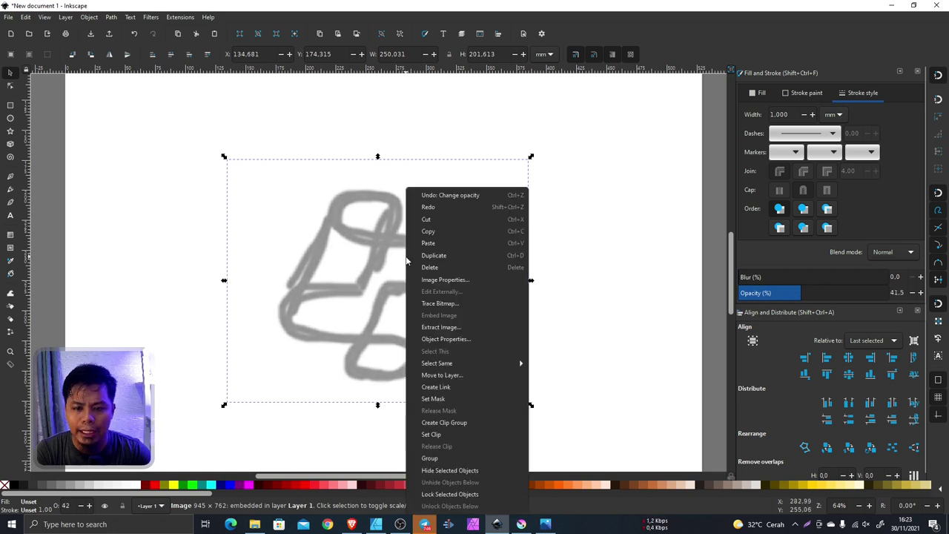
left_click(453, 492)
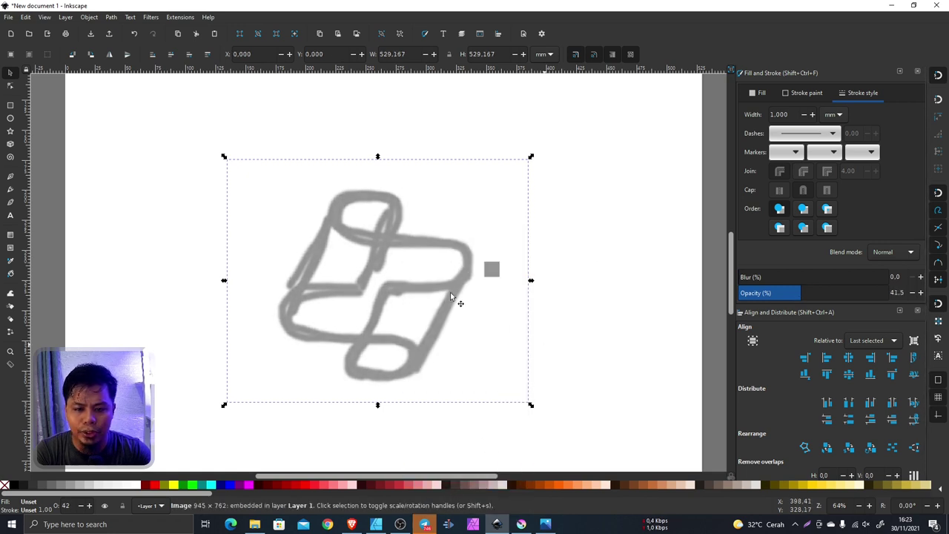
scroll(450, 292, "down", 2)
mouse_move(420, 280)
left_mouse_down()
mouse_move(433, 270)
mouse_move(421, 279)
left_mouse_up()
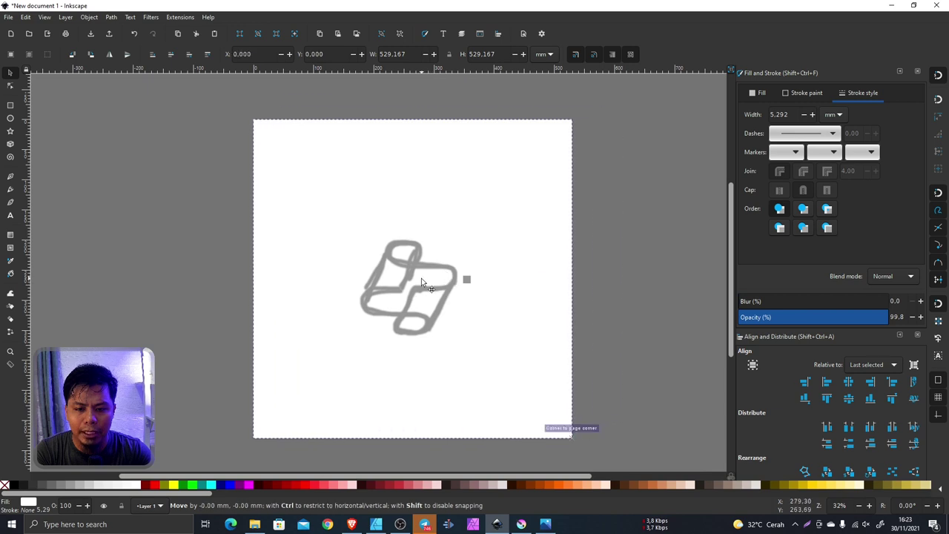
scroll(430, 272, "up", 2)
scroll(441, 266, "down", 1)
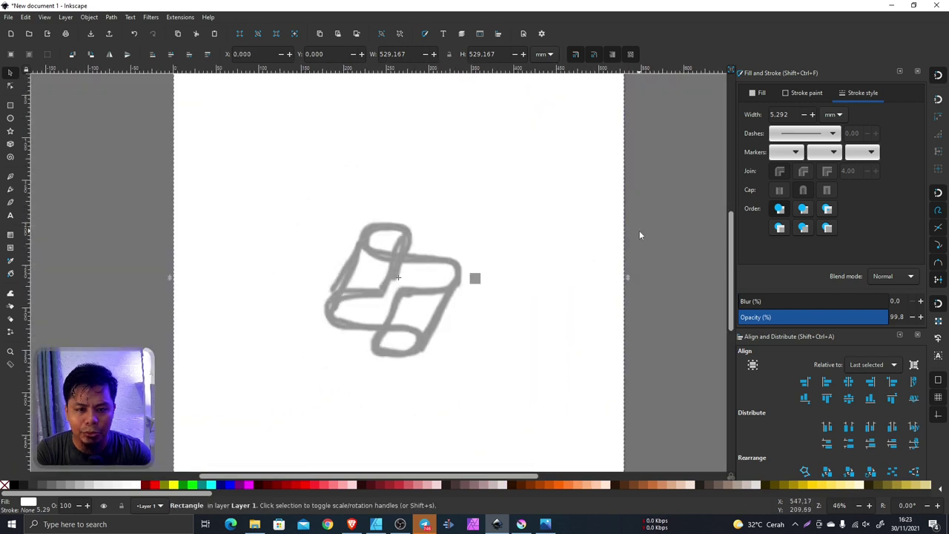
left_click(638, 230)
scroll(381, 240, "up", 3)
- Draw a rectangle over the sketch's top loop with a flat black, fully opaque stroke
left_click(10, 105)
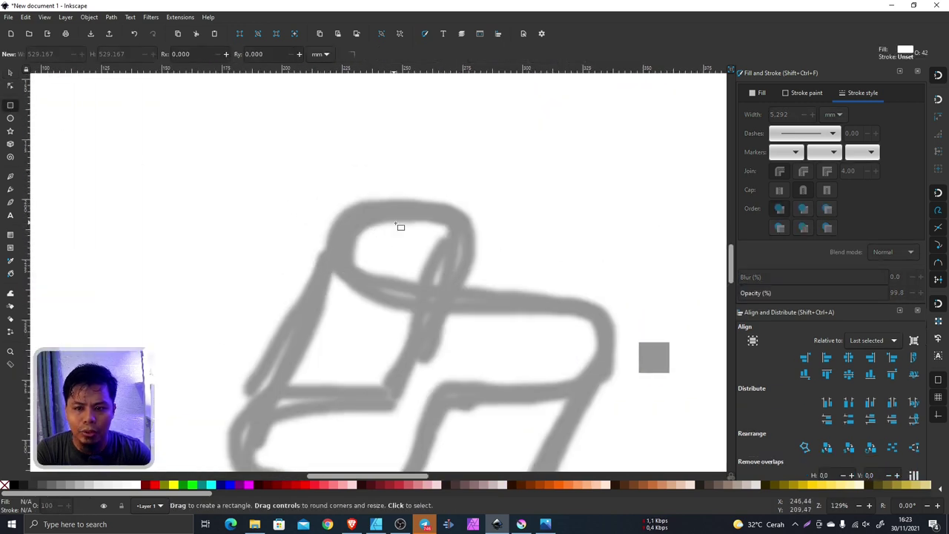
left_click_drag(344, 210, 662, 310)
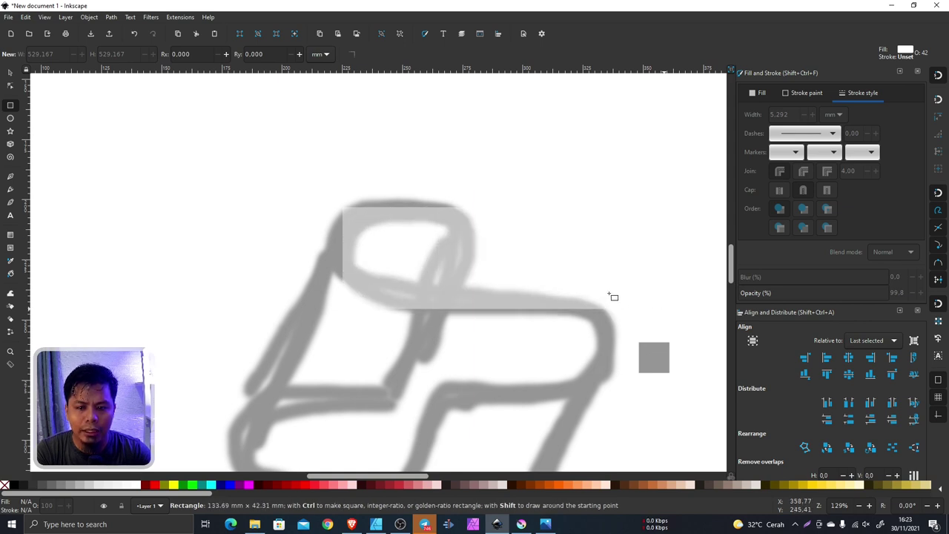
left_click_drag(610, 295, 611, 288)
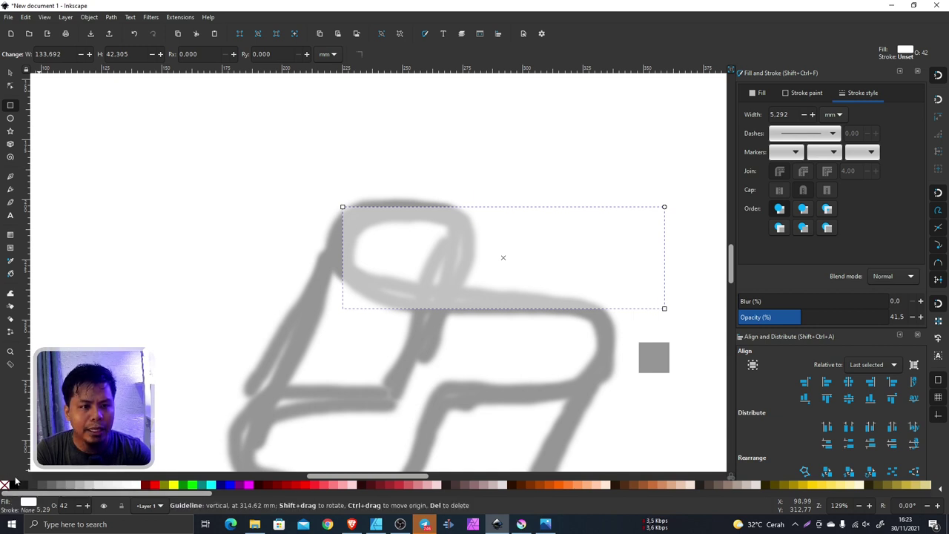
left_click(807, 92)
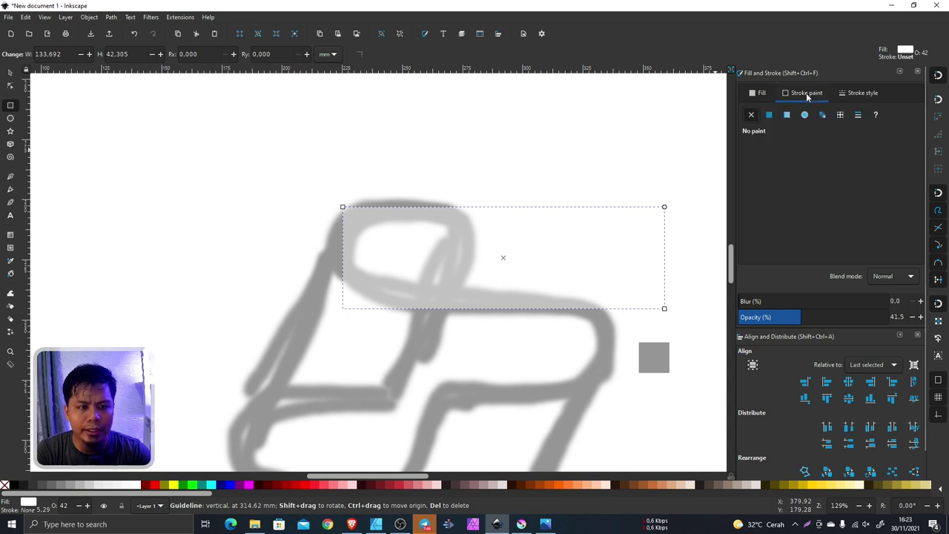
left_click(769, 115)
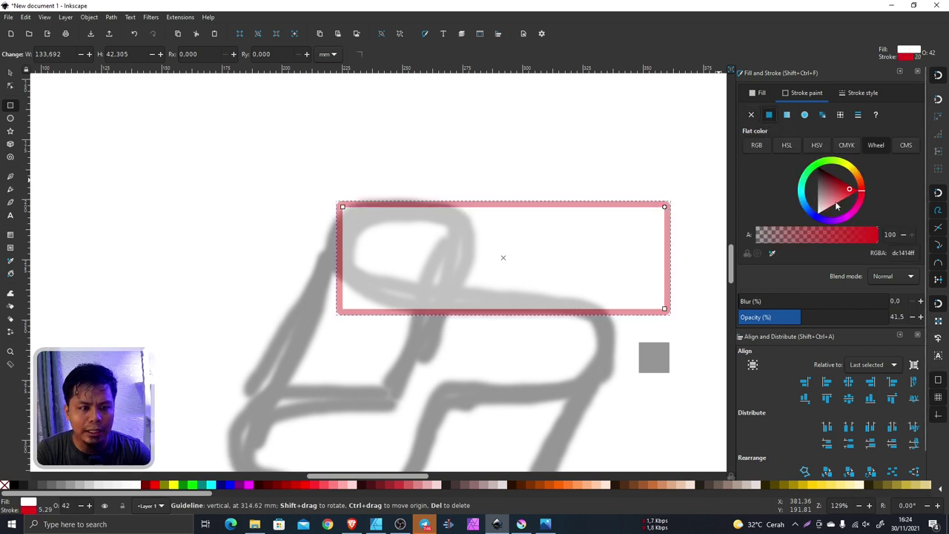
left_click_drag(807, 209, 789, 159)
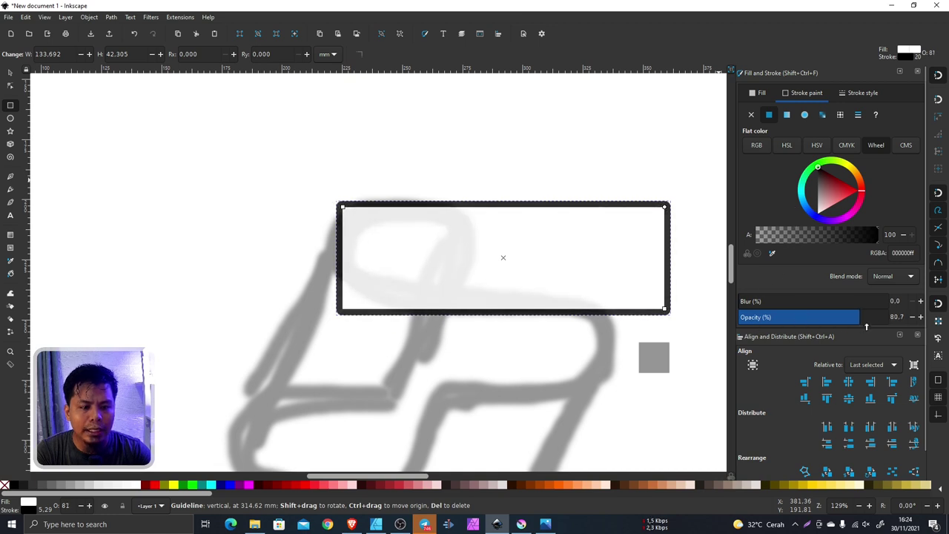
left_click_drag(800, 320, 890, 317)
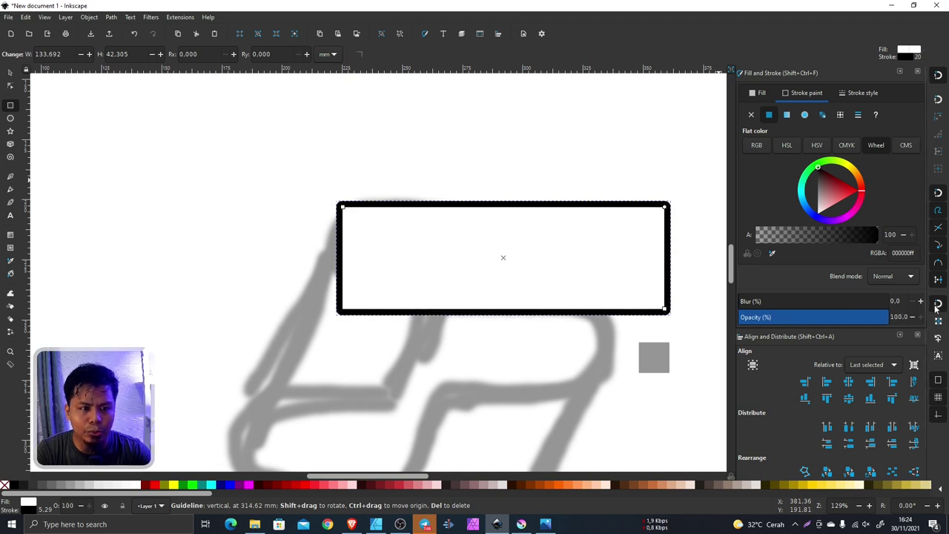
- Remove the rectangle's fill and set its stroke join to miter
left_click(759, 94)
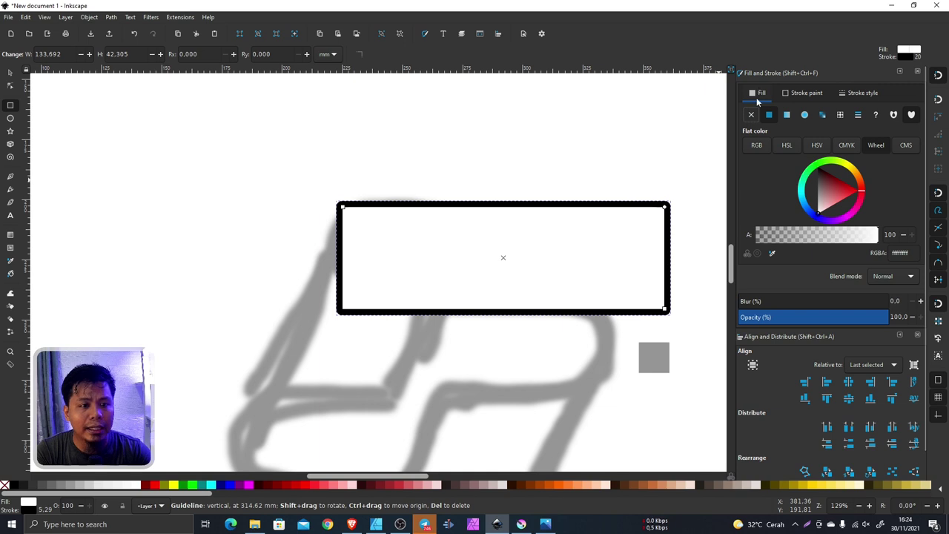
left_click(751, 117)
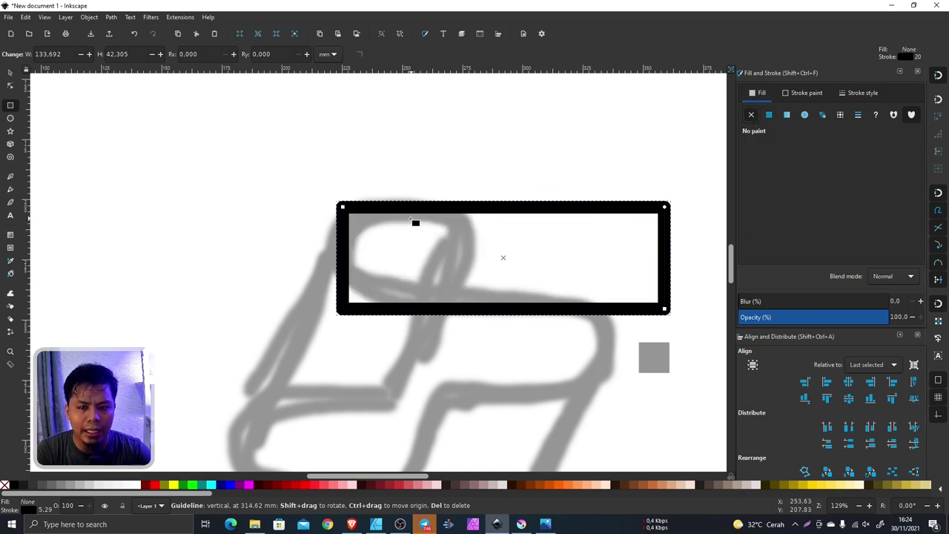
scroll(354, 207, "up", 4, "ctrl")
scroll(307, 201, "up", 3, "ctrl")
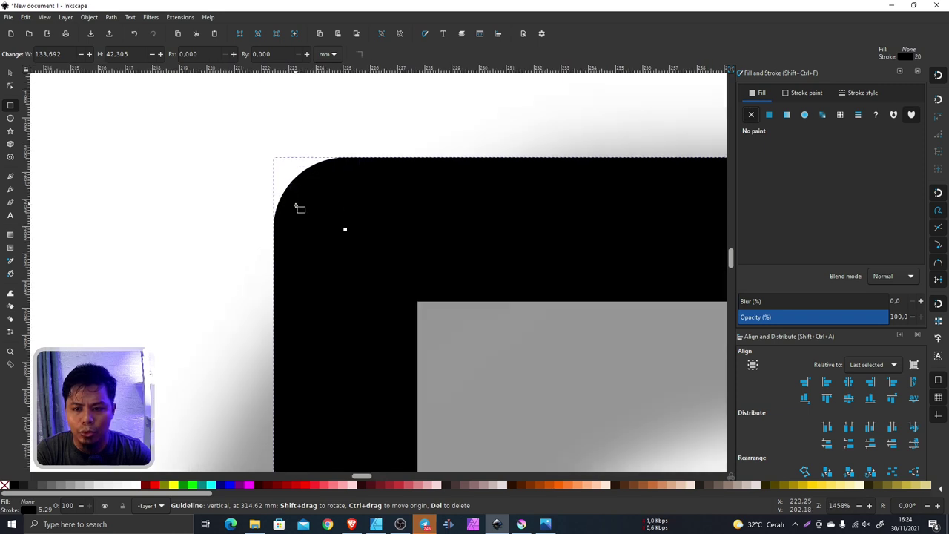
scroll(356, 214, "down", 3)
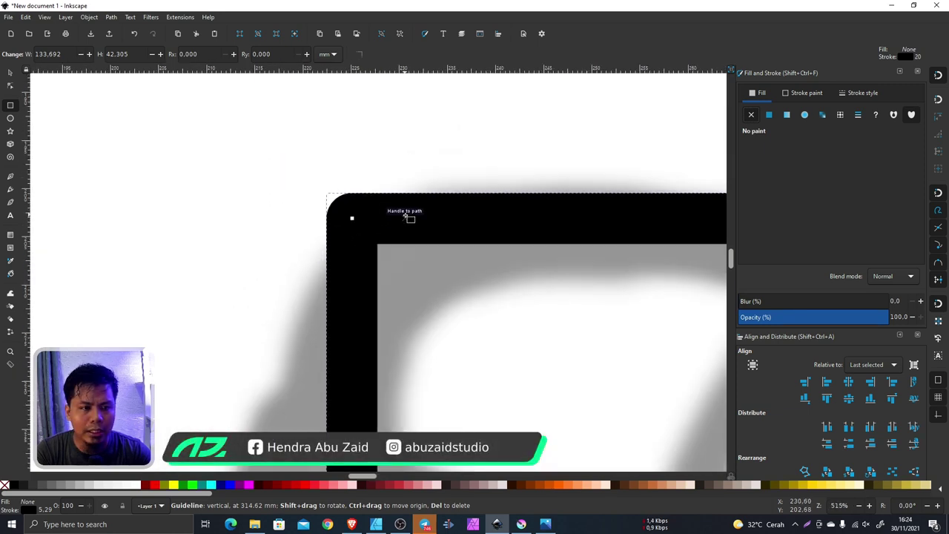
left_click(862, 92)
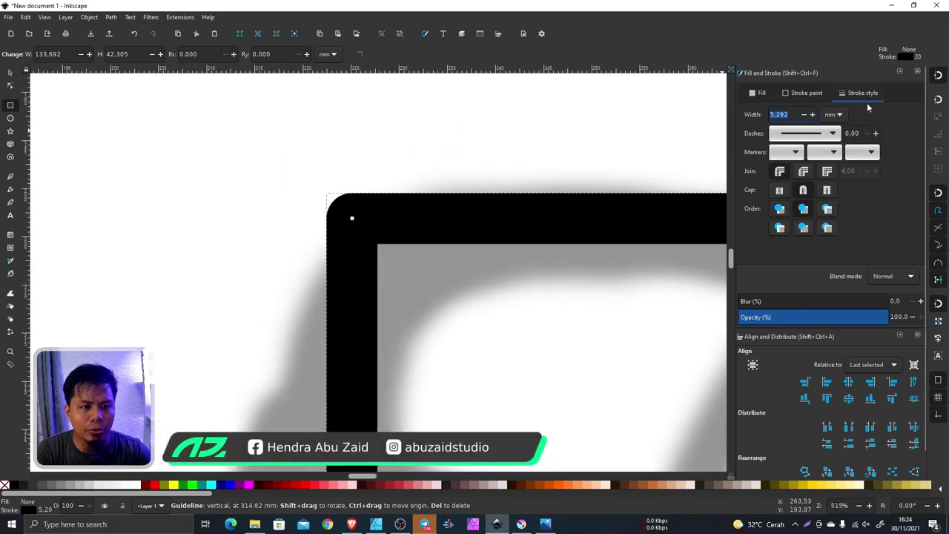
left_click(827, 171)
scroll(373, 190, "down", 4)
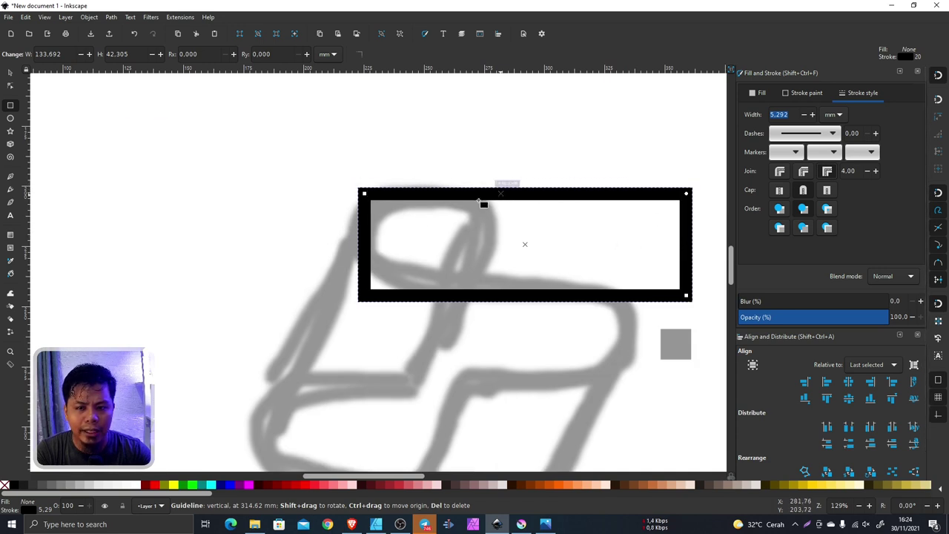
scroll(461, 215, "up", 1)
scroll(458, 213, "up", 1)
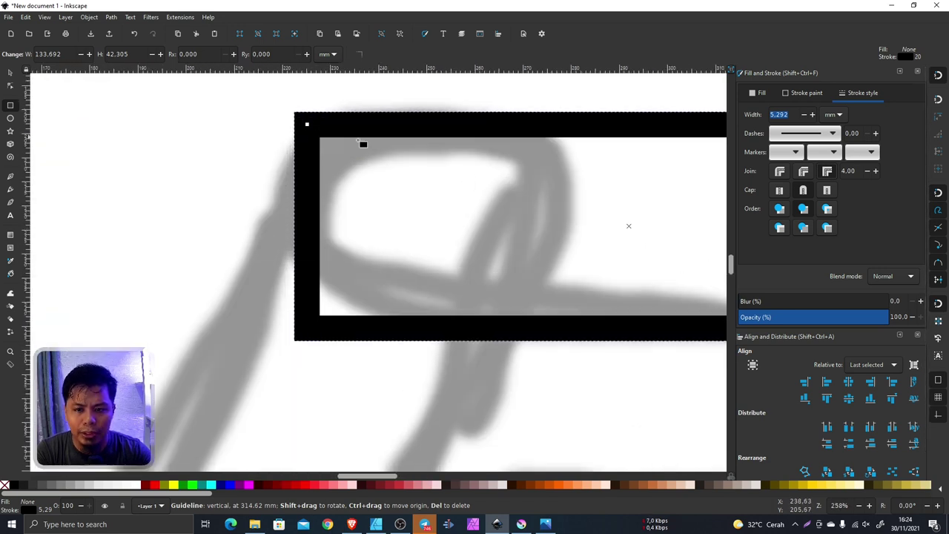
scroll(419, 187, "down", 2)
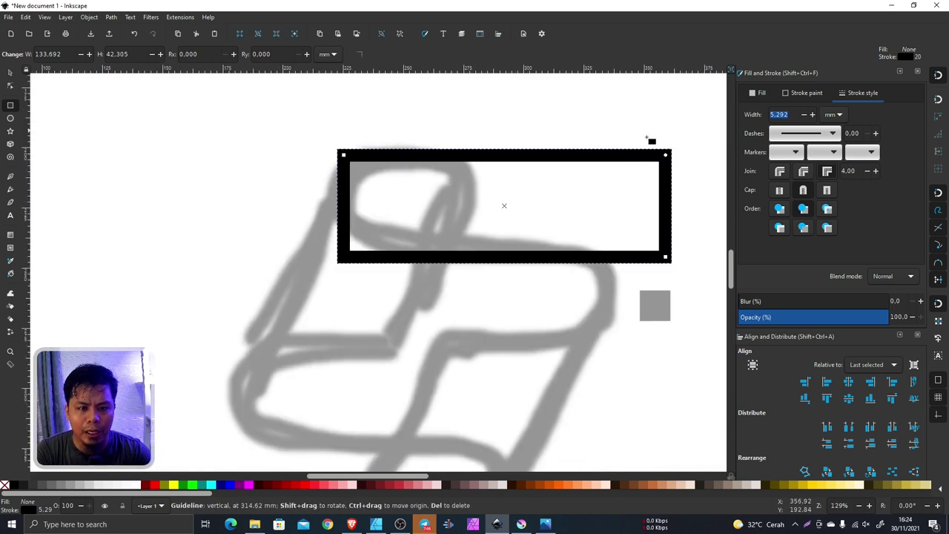
- Round the corners fully into a 138.984 × 47.597 mm capsule and nudge it up-left
left_click_drag(665, 155, 678, 245)
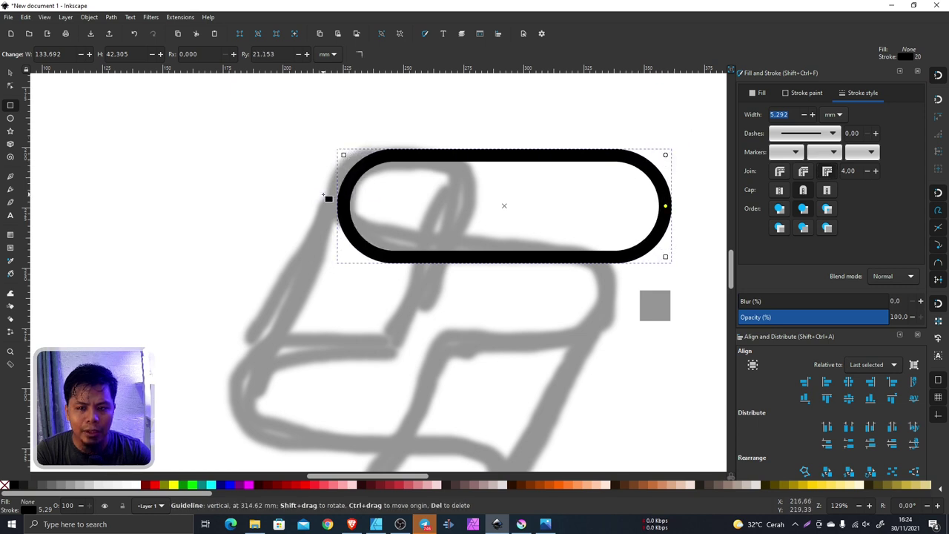
left_click(9, 74)
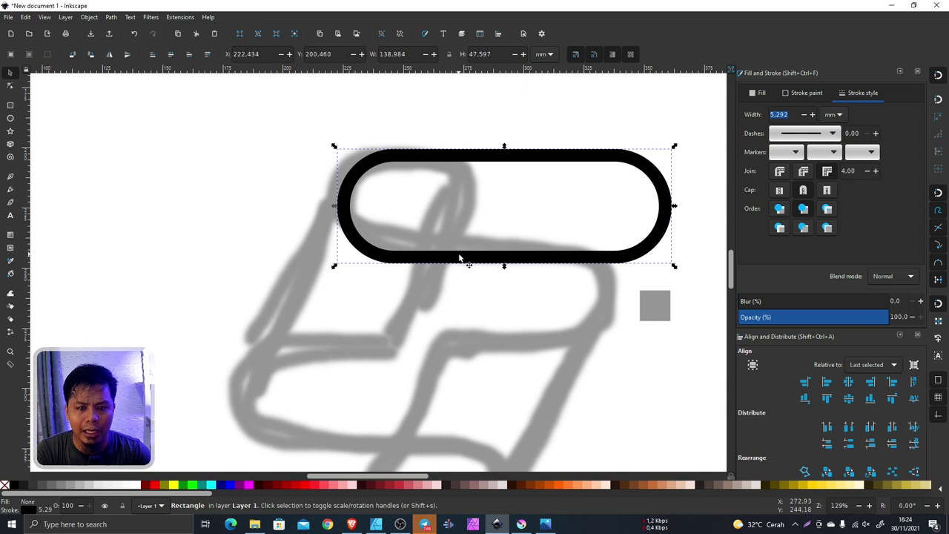
left_click(503, 168)
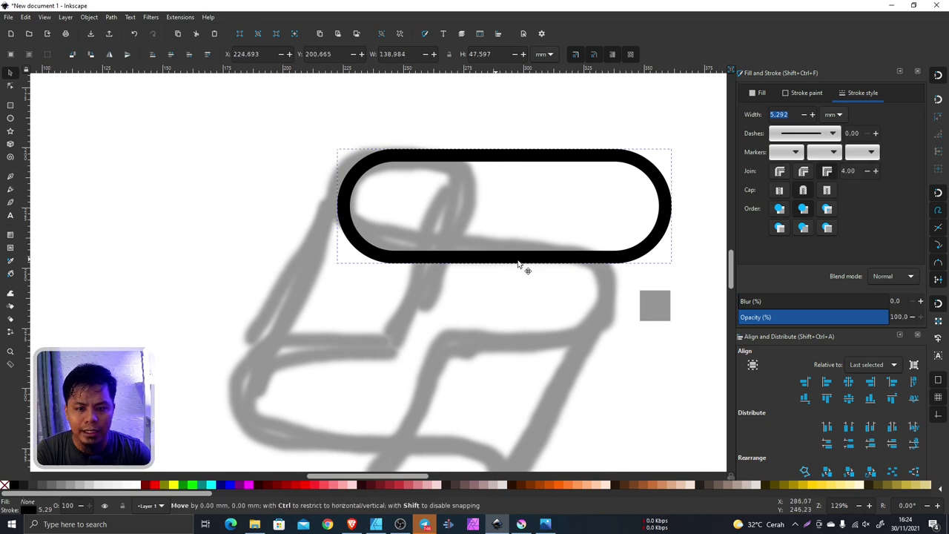
left_click_drag(519, 263, 483, 250)
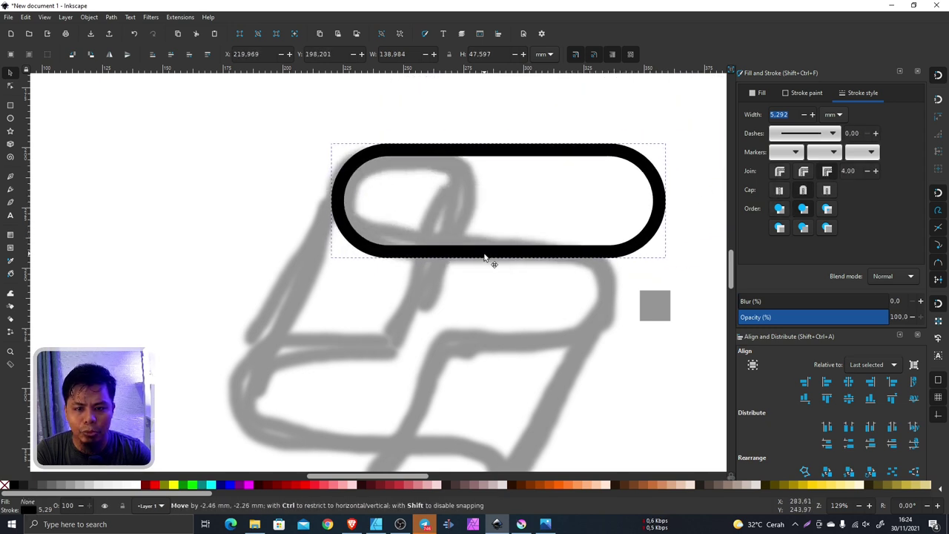
scroll(488, 218, "down", 4, "ctrl")
scroll(467, 211, "up", 3, "ctrl")
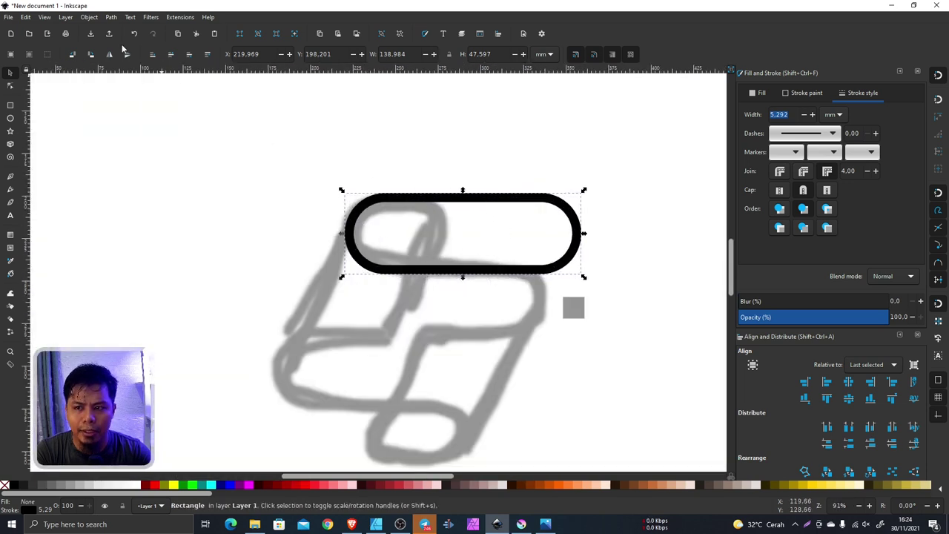
- Convert the rounded capsule rectangle into a 6-node path via Path > Object to Path
left_click(110, 17)
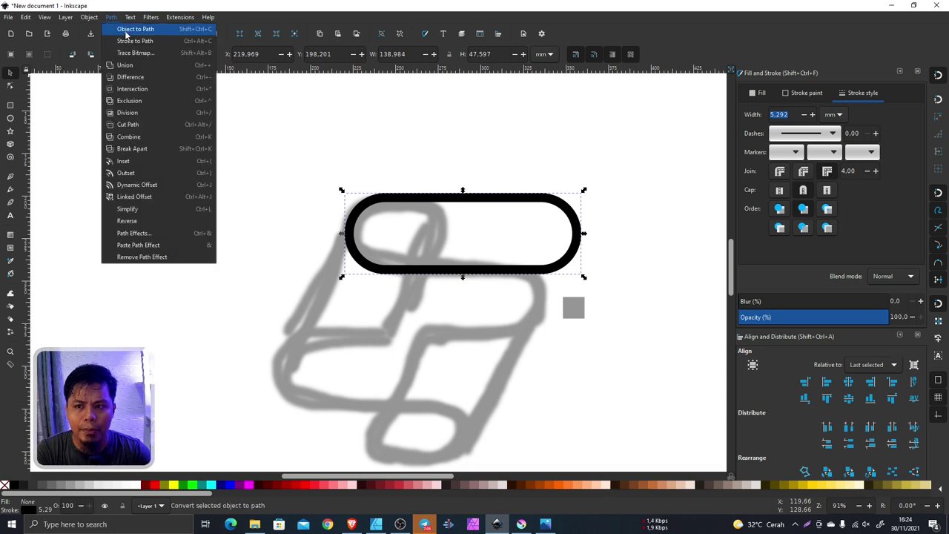
left_click(130, 29)
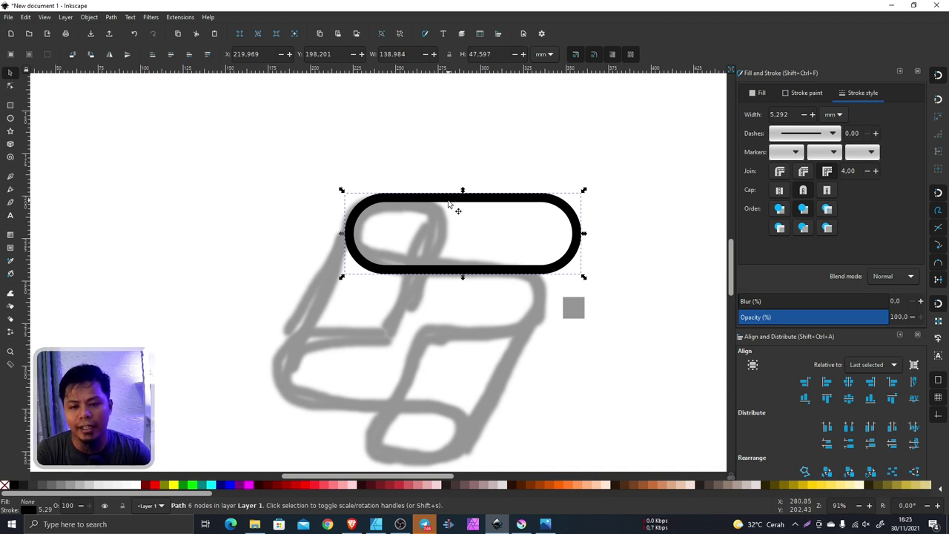
scroll(438, 193, "up", 2)
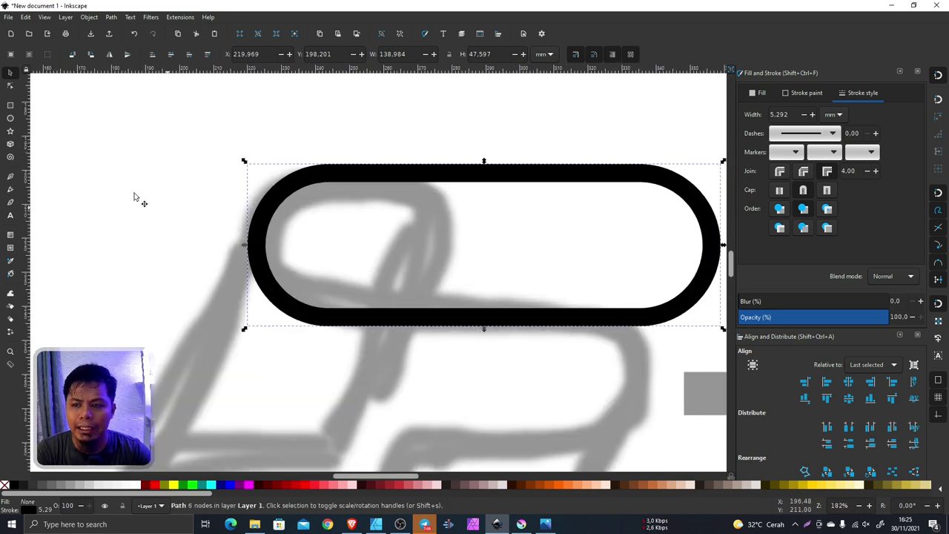
- Add a node mid-top edge and break the path at the top and bottom nodes
left_click(11, 86)
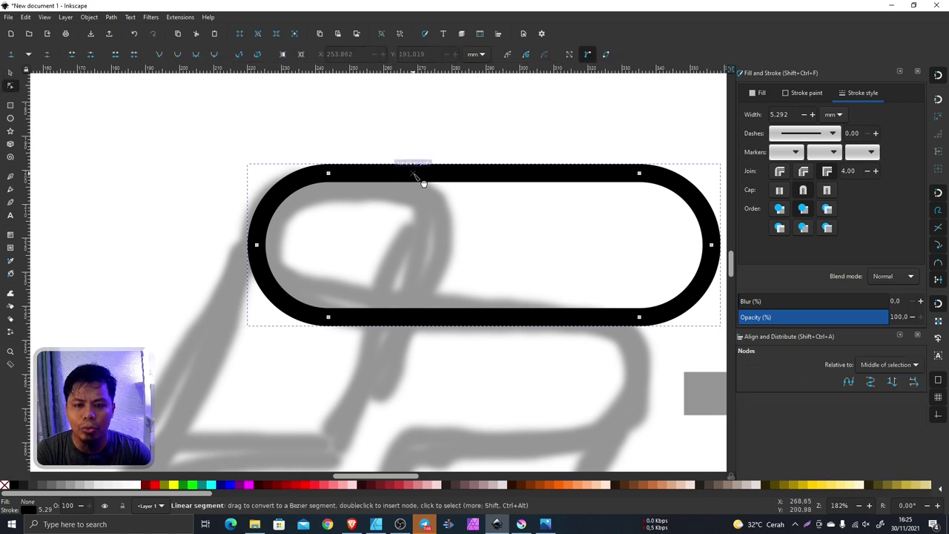
double_click(459, 175)
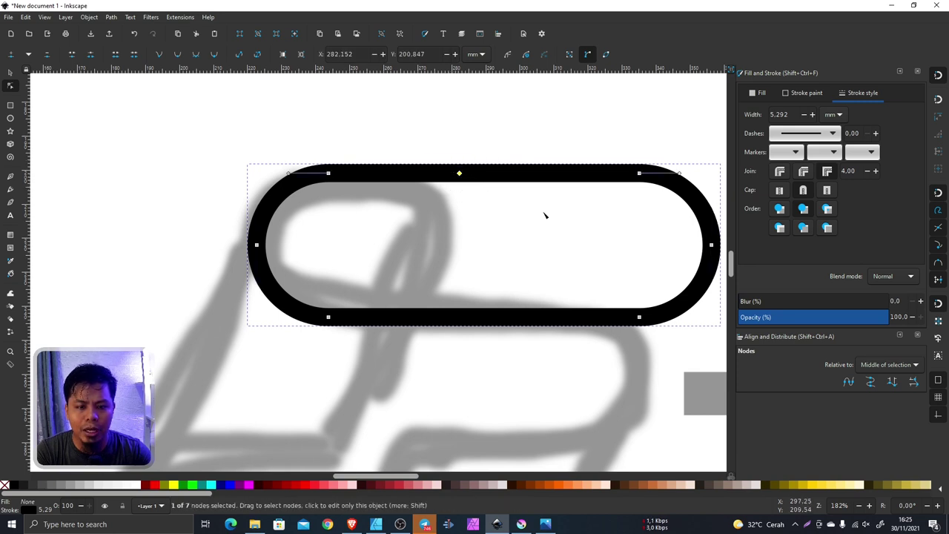
left_click_drag(620, 293, 657, 346)
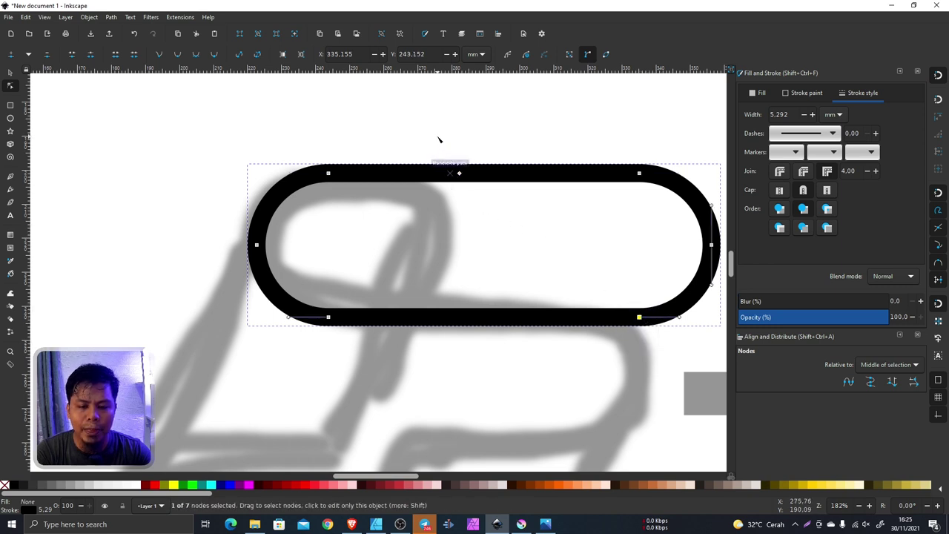
left_click_drag(434, 144, 494, 224)
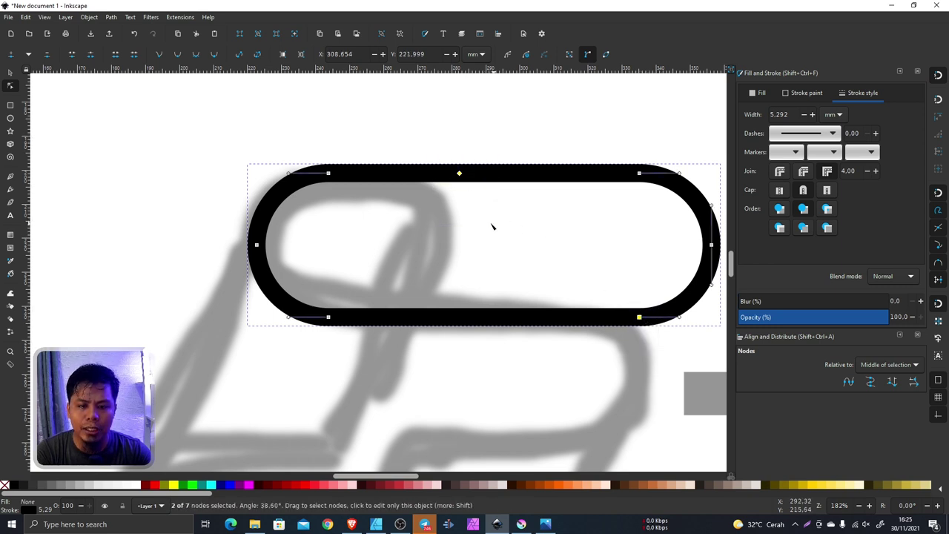
scroll(468, 226, "down", 1)
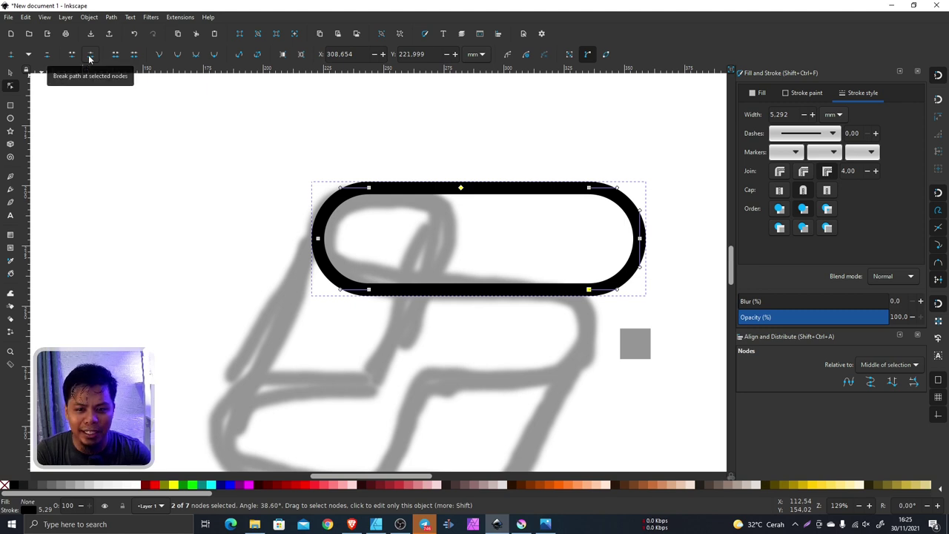
left_click(90, 58)
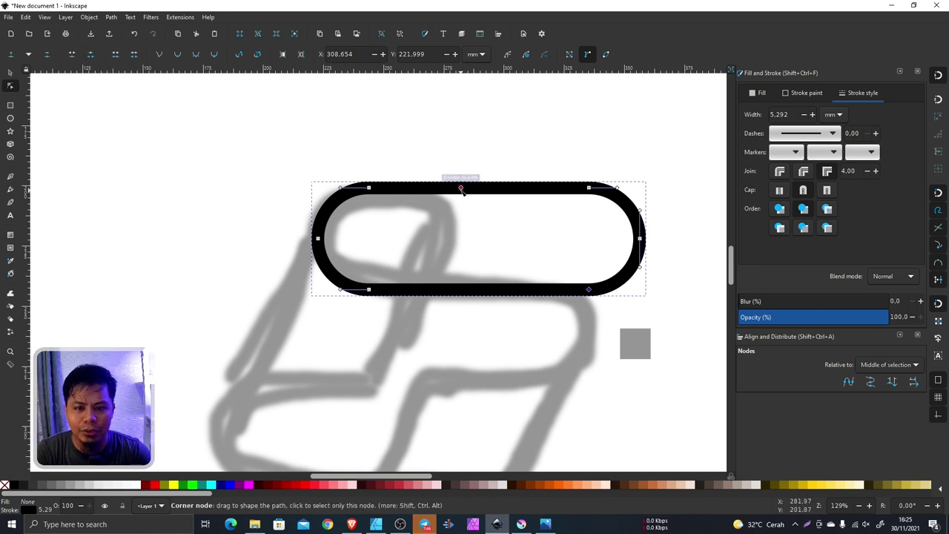
- Try pulling a broken end away, undo it, and select the whole pill outline
left_click_drag(460, 187, 490, 172)
key("ctrl+z")
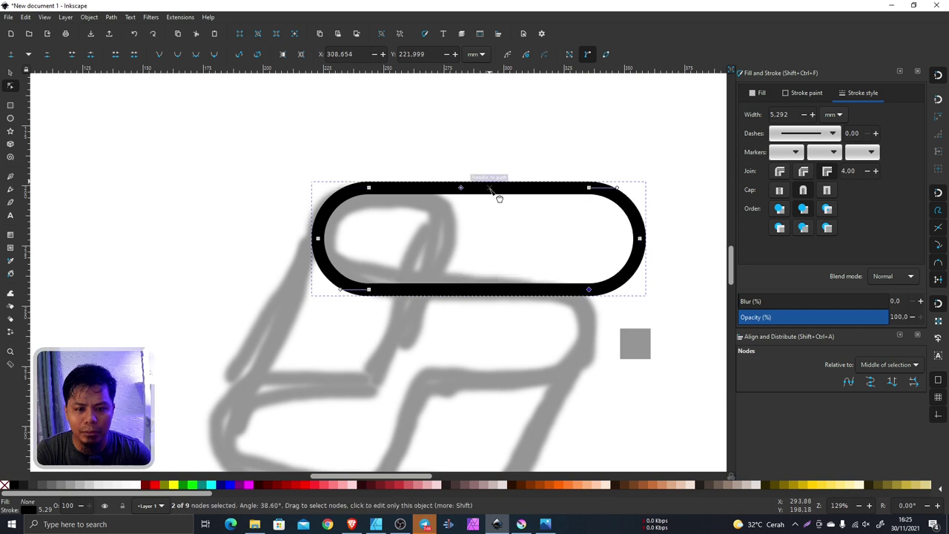
left_click(11, 72)
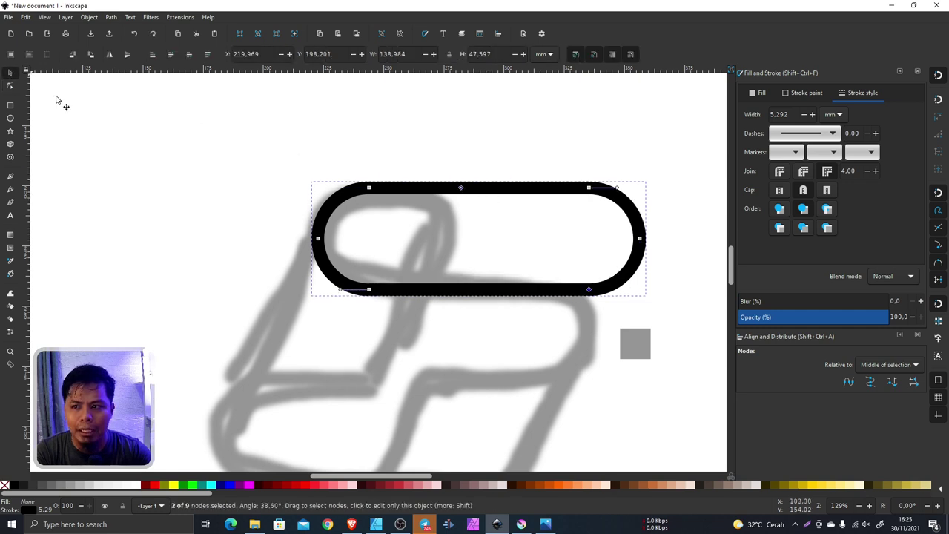
left_click(517, 200)
left_click_drag(517, 200, 494, 202)
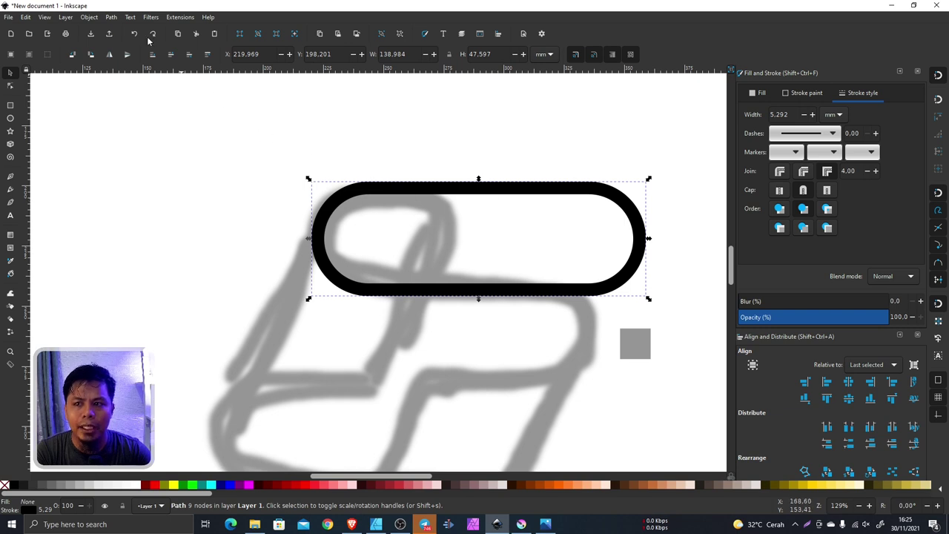
- Break the pill outline apart and delete its right curved piece
left_click(111, 16)
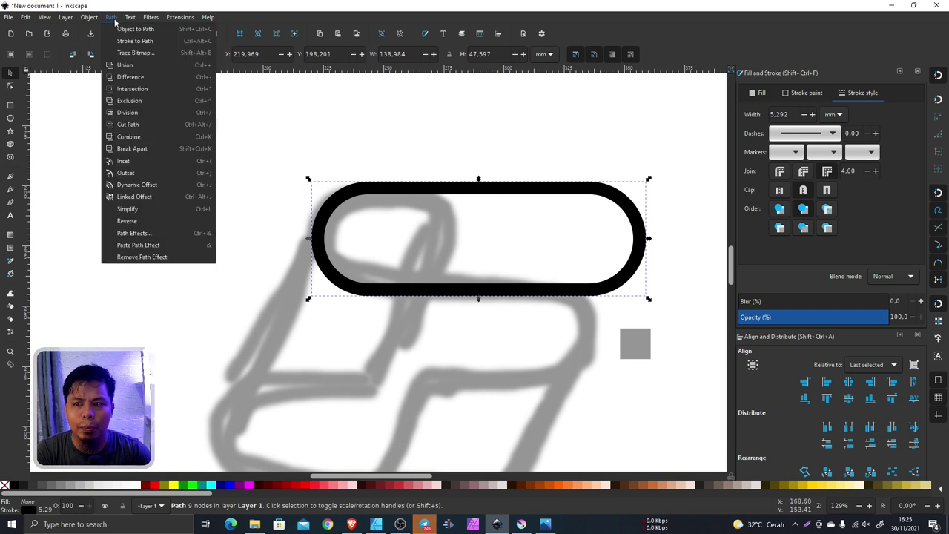
left_click(145, 150)
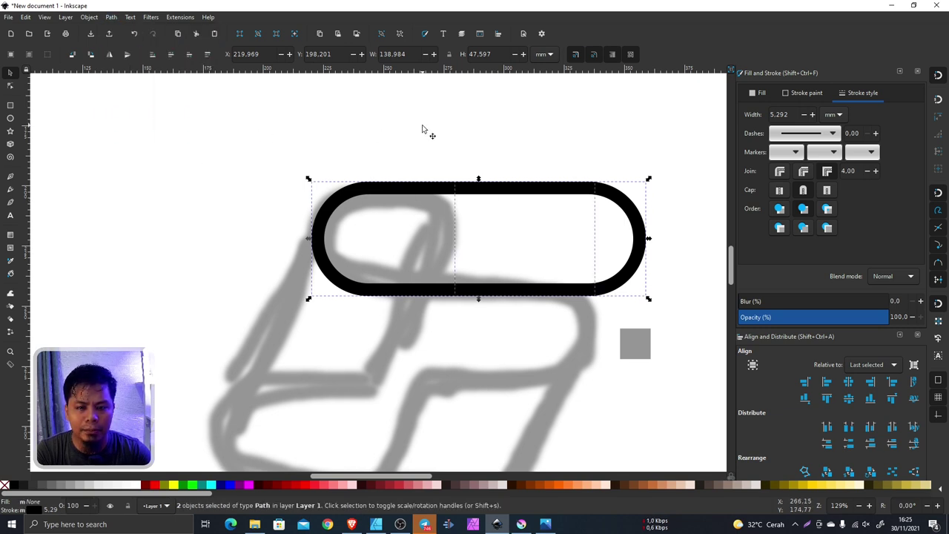
mouse_move(522, 187)
left_mouse_down()
mouse_move(621, 142)
mouse_move(640, 101)
left_mouse_up()
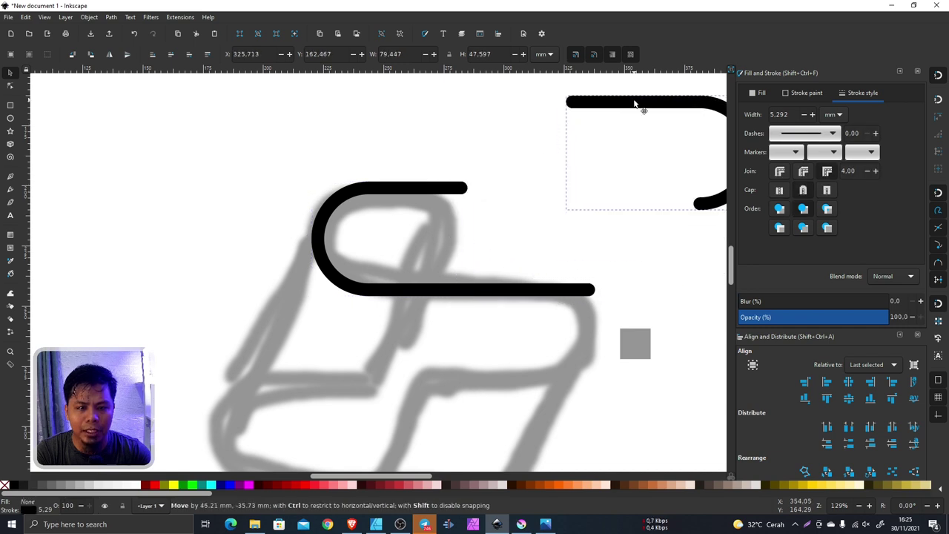
key("5")
right_click(558, 159)
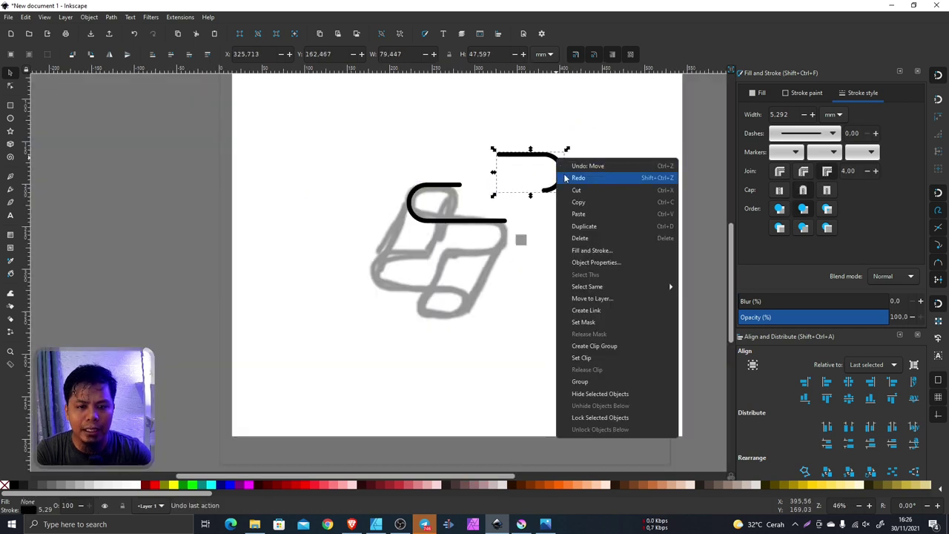
left_click(578, 237)
- Select the remaining C-shaped stroke and duplicate it
left_click(497, 220)
scroll(486, 218, "up", 2)
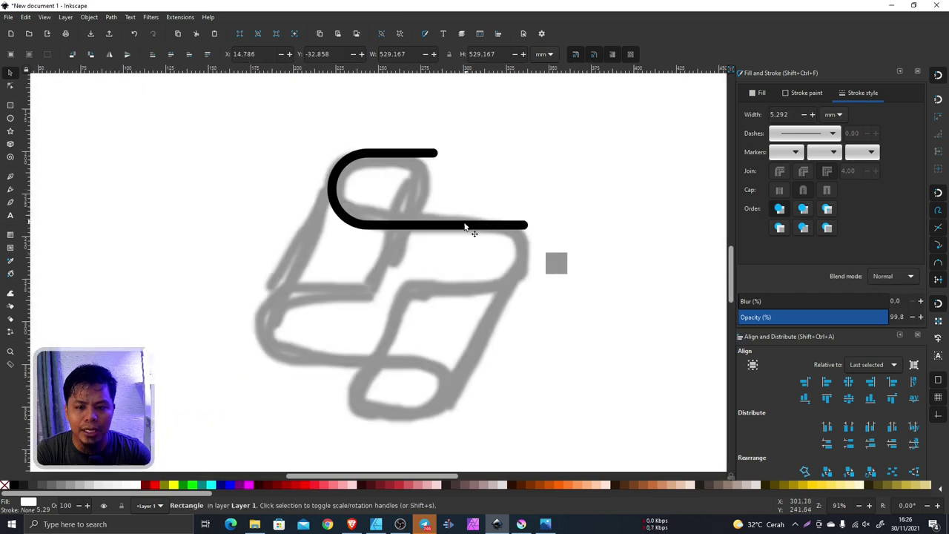
right_click(466, 229)
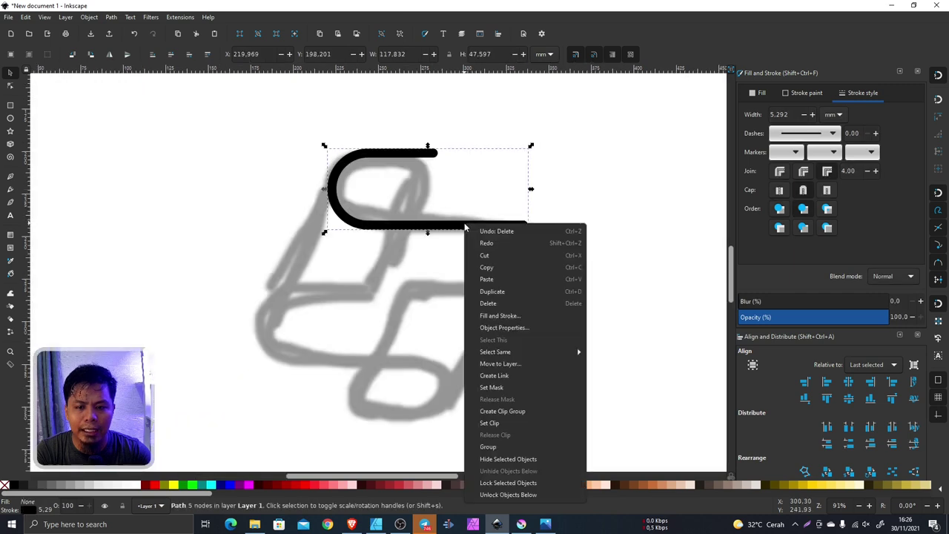
left_click(502, 291)
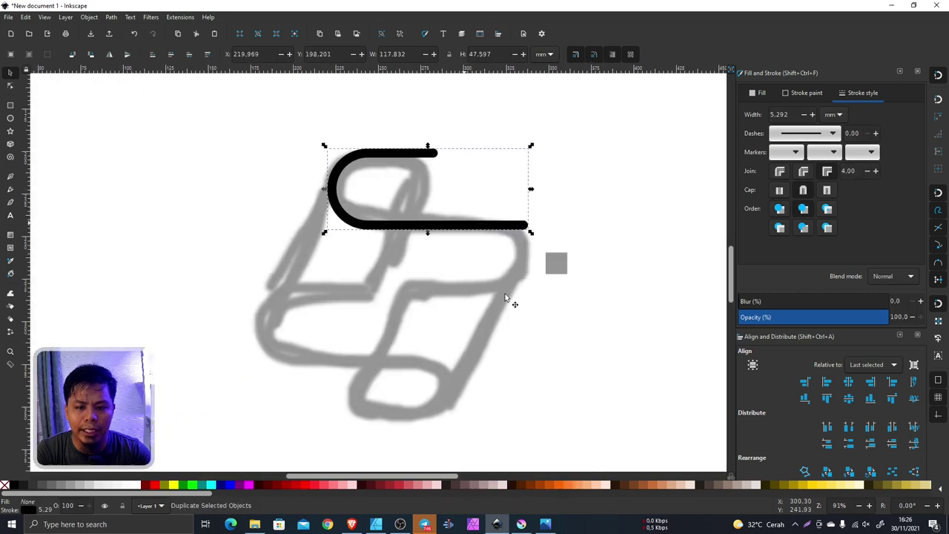
- Flip the copy vertically and horizontally and place it under the C as an S
left_click(127, 56)
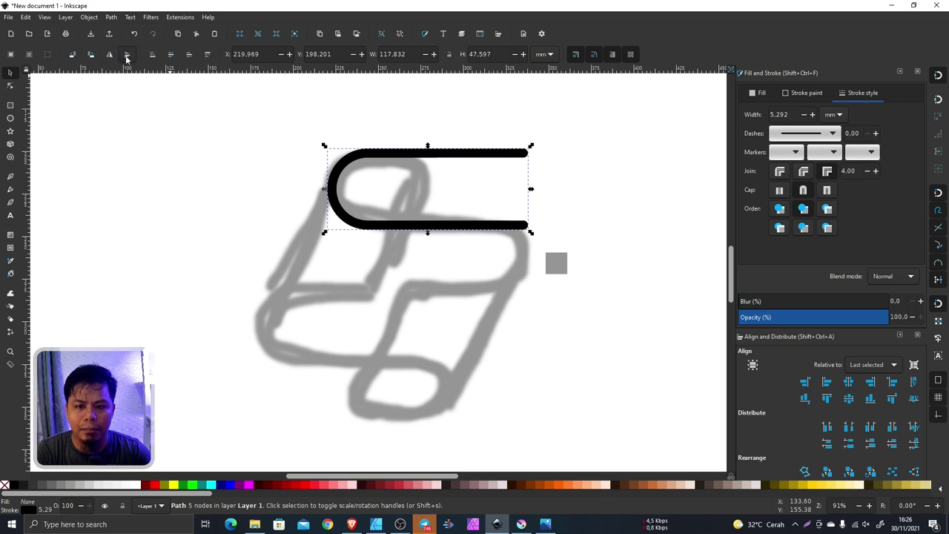
left_click_drag(449, 155, 486, 210)
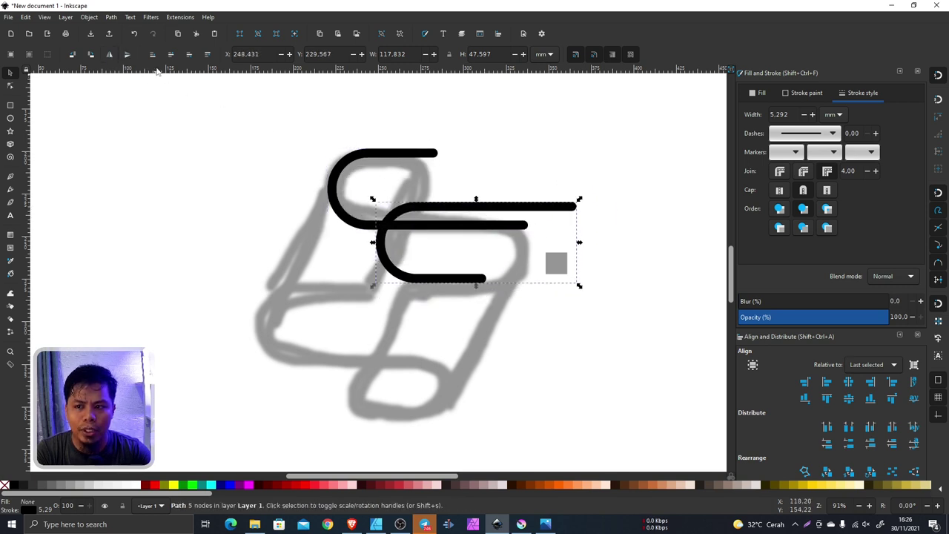
left_click(108, 56)
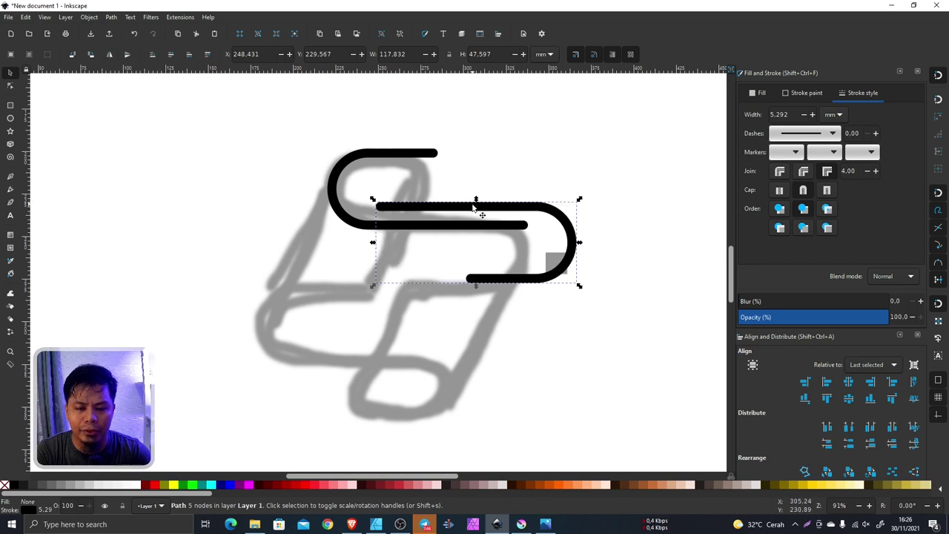
mouse_move(472, 208)
left_mouse_down()
mouse_move(521, 210)
mouse_move(454, 221)
left_mouse_up()
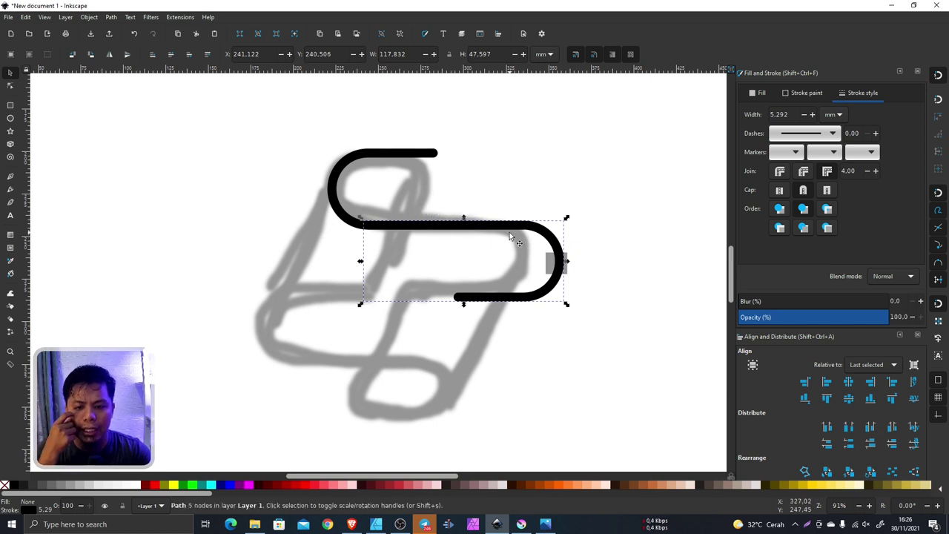
- Delete the lower copy and reselect the original C-shaped stroke for node editing
scroll(519, 242, "up", 2, "ctrl")
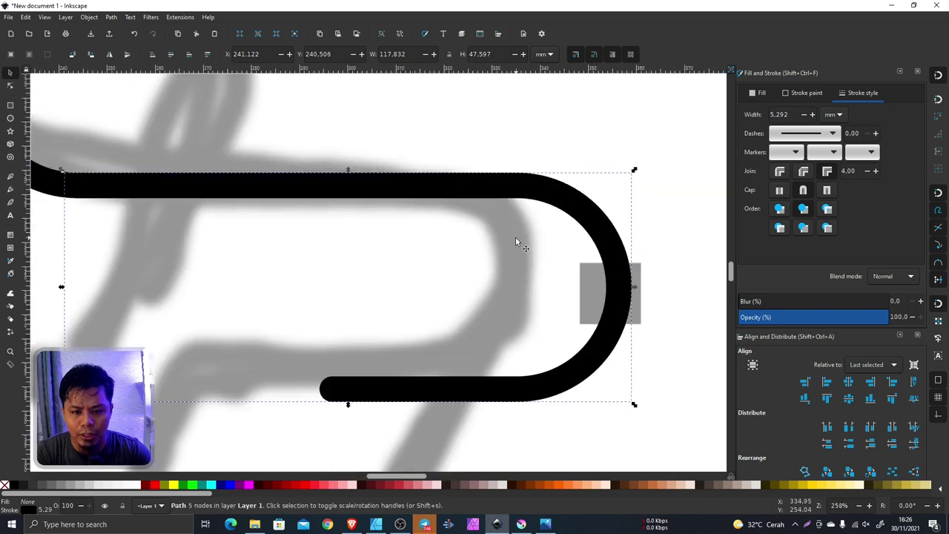
scroll(584, 241, "down", 1, "ctrl")
left_click(588, 242)
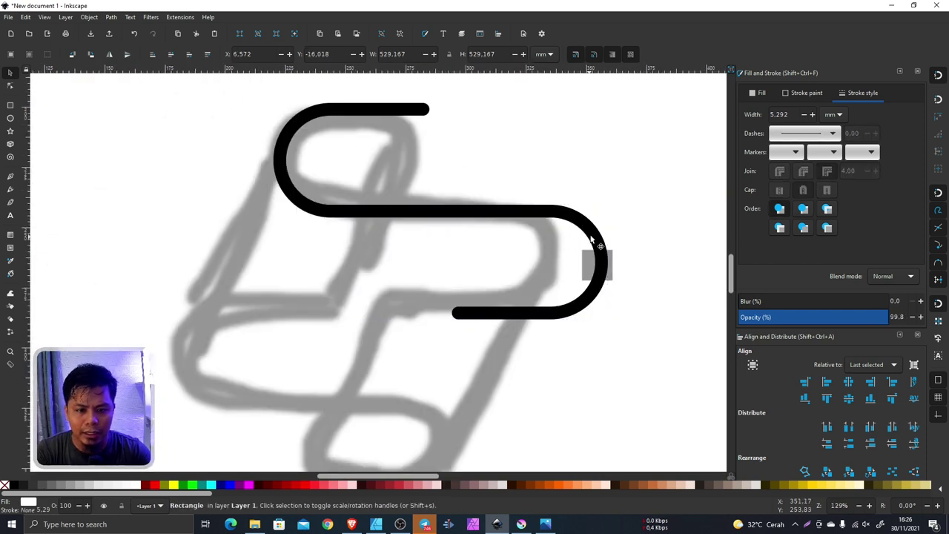
right_click(591, 239)
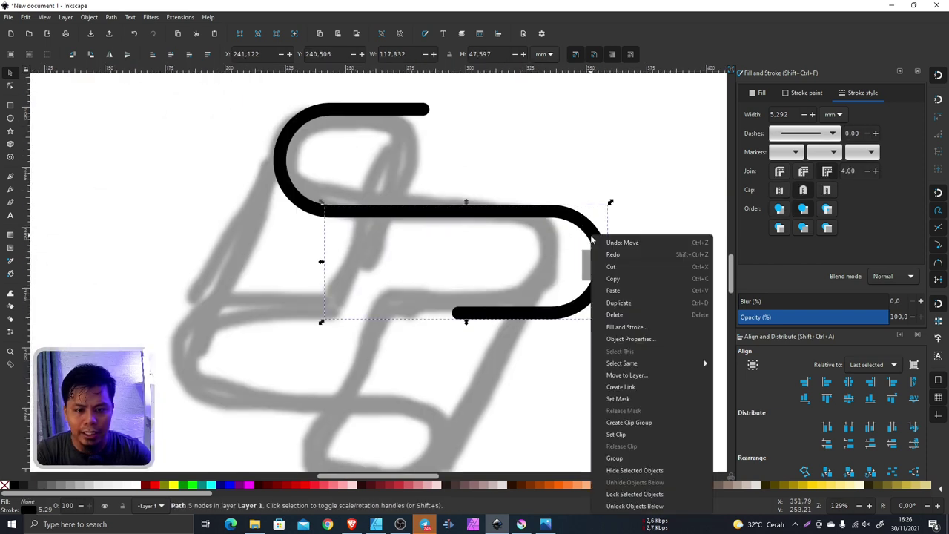
left_click(632, 318)
left_click(540, 217)
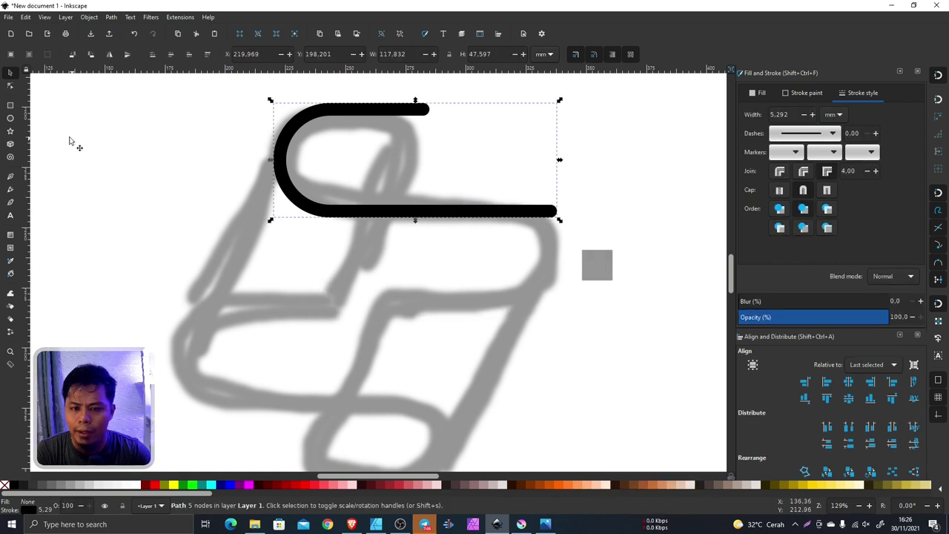
left_click(10, 85)
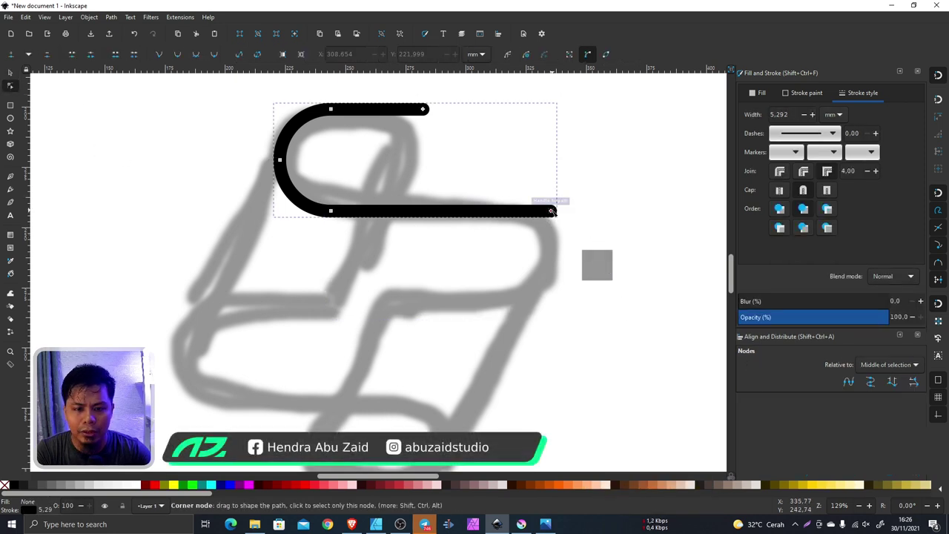
- Shorten the C's lower end to 94.420 mm wide and duplicate the stroke
left_click_drag(552, 213, 496, 211)
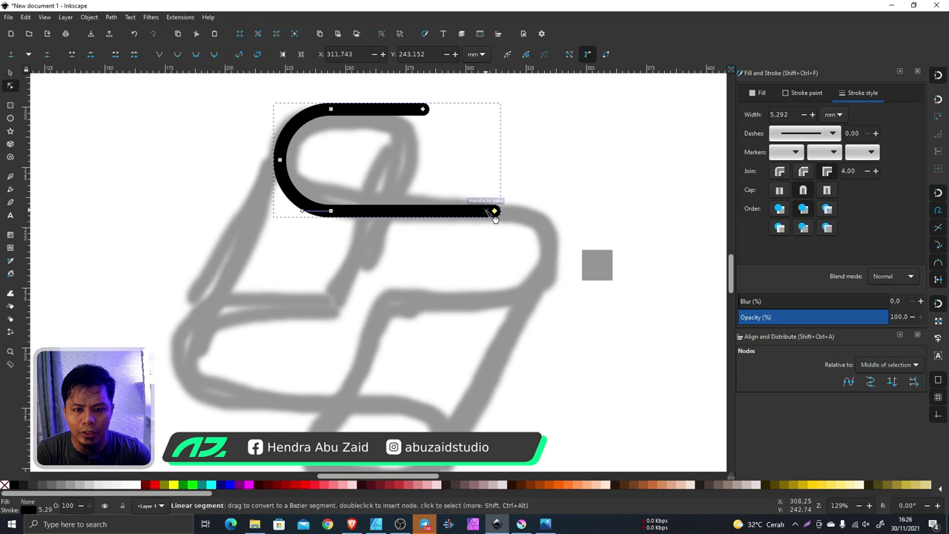
left_click(11, 72)
right_click(361, 114)
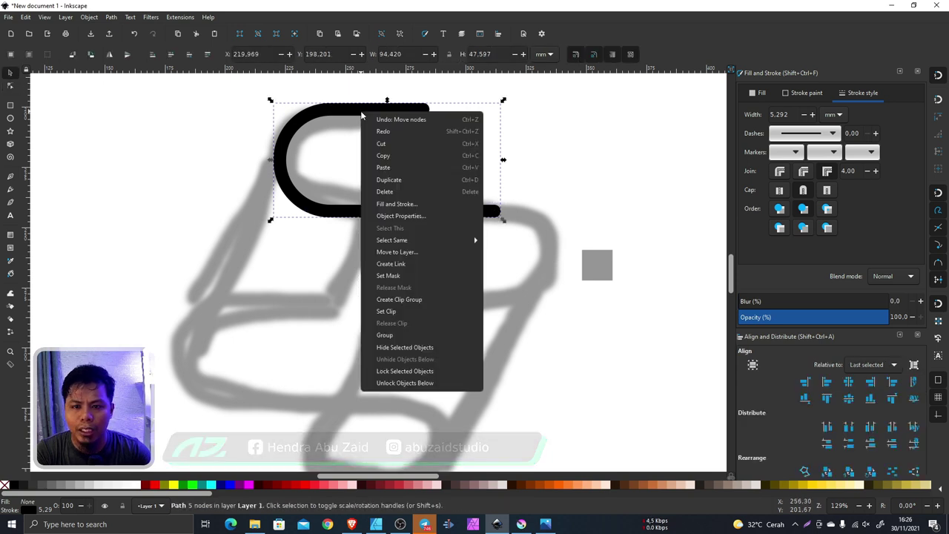
left_click(389, 181)
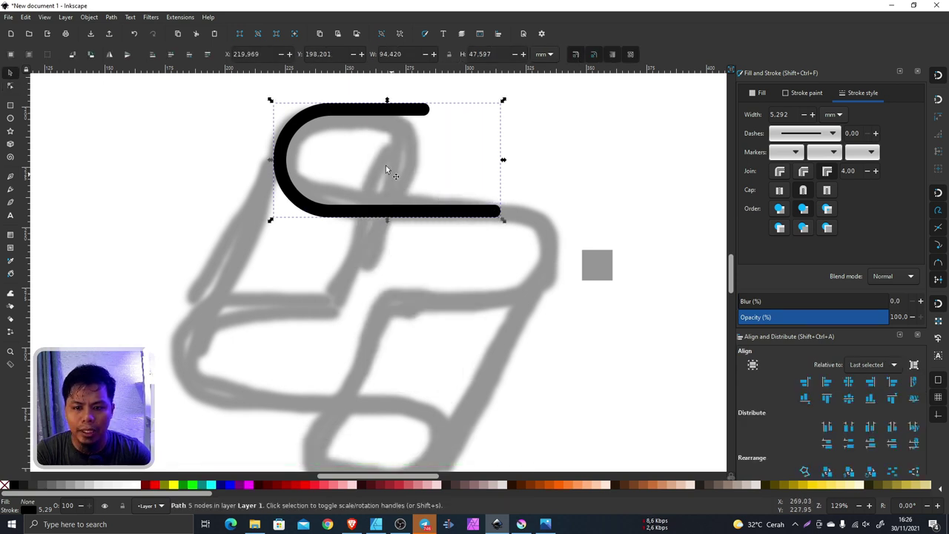
- Flip the copy 180° and join it beneath the C to form an S
left_click(127, 54)
left_click_drag(366, 110, 430, 207)
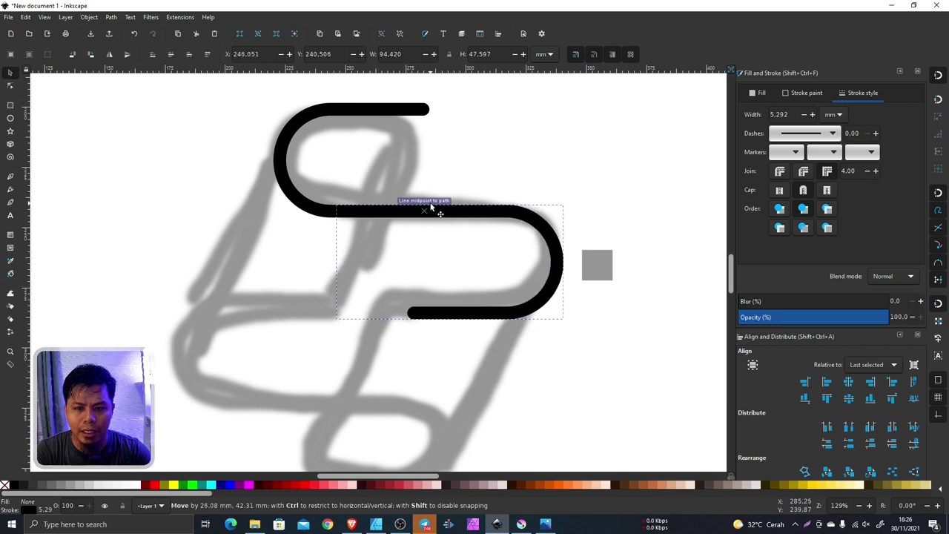
left_click_drag(431, 209, 435, 207)
scroll(434, 208, "down", 3, "ctrl")
scroll(434, 208, "up", 3, "ctrl")
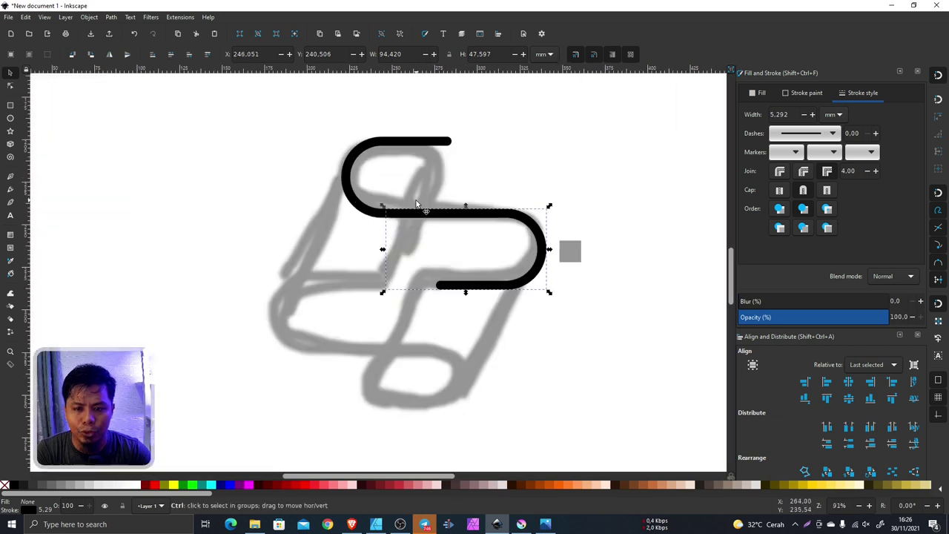
scroll(375, 220, "up", 2, "ctrl")
scroll(375, 220, "up", 3, "ctrl")
scroll(344, 222, "up", 3, "ctrl")
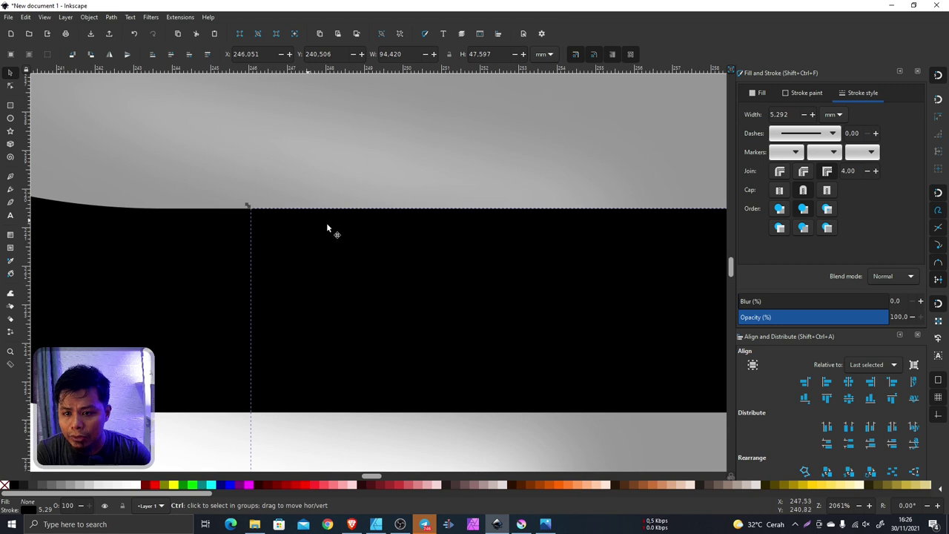
scroll(327, 228, "down", 3, "ctrl")
scroll(327, 226, "down", 5, "ctrl")
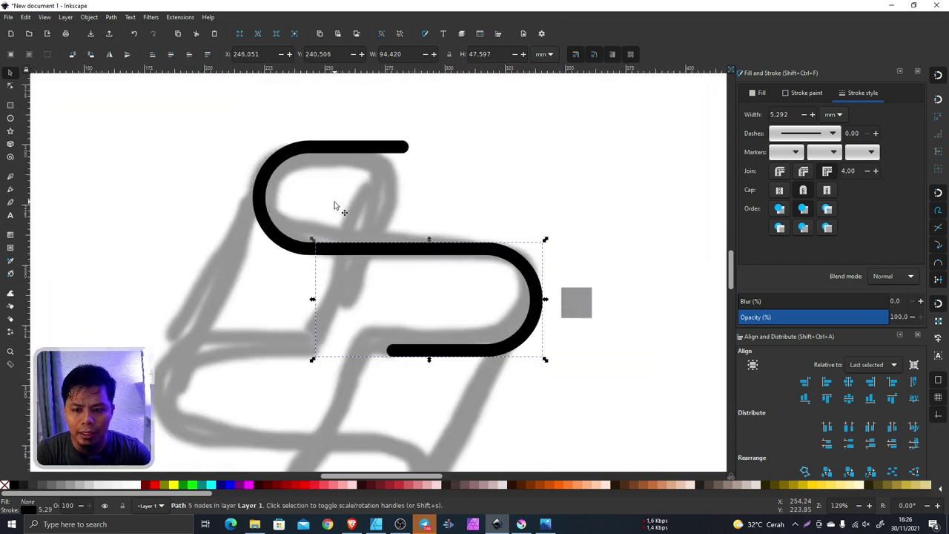
- Group the two curved strokes into one S shape and place a duplicate below the original
left_click(342, 152, "shift")
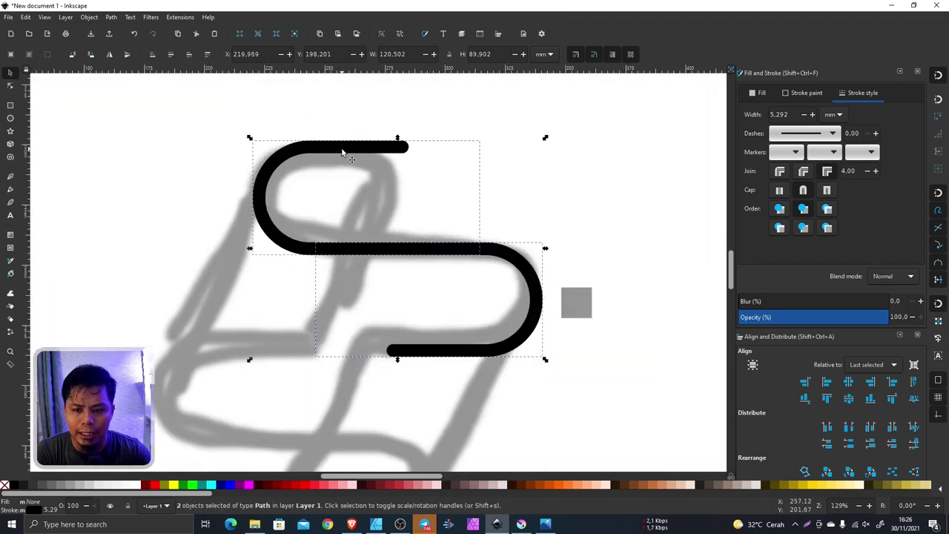
right_click(381, 253)
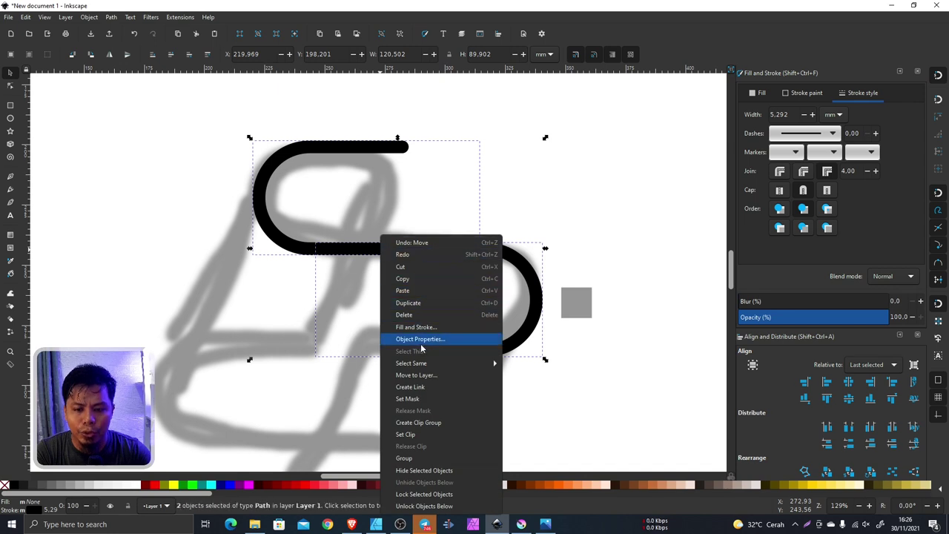
left_click(416, 457)
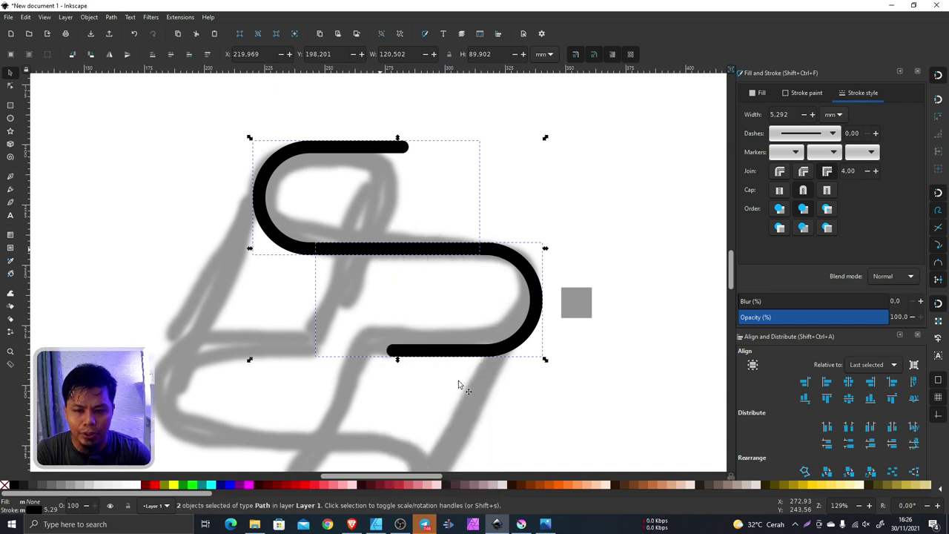
scroll(493, 249, "down", 2, "ctrl")
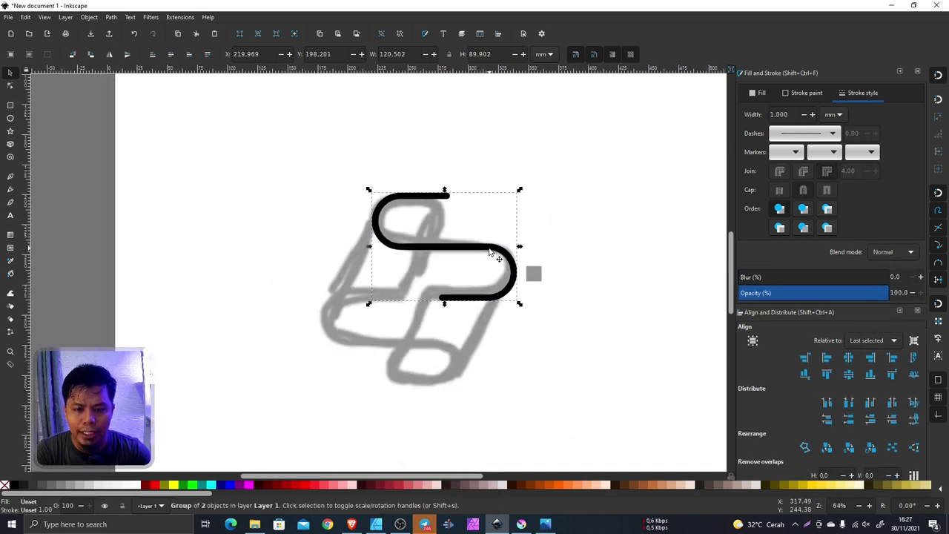
right_click(489, 252)
left_click(518, 290)
left_click_drag(465, 249, 429, 350)
- Add a horizontal guide at the upper middle stroke and snap the lower piece onto it at X 177.423 mm
scroll(437, 293, "up", 6, "ctrl")
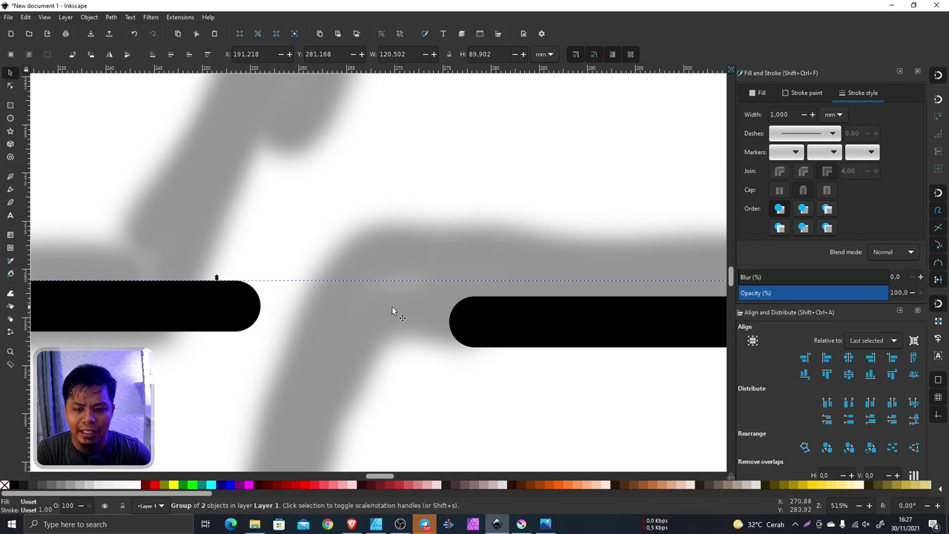
scroll(593, 282, "down", 2, "ctrl")
scroll(541, 265, "down", 2, "ctrl")
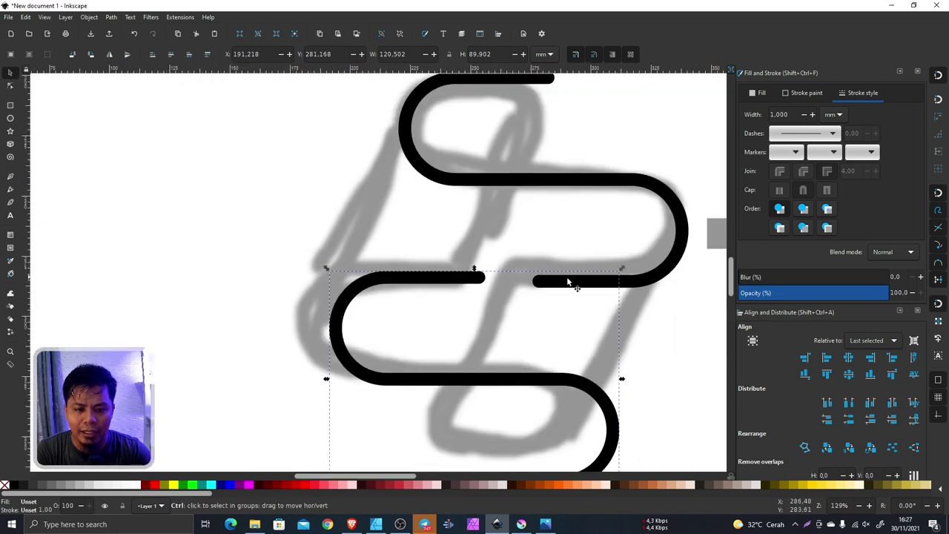
scroll(551, 287, "up", 3, "ctrl")
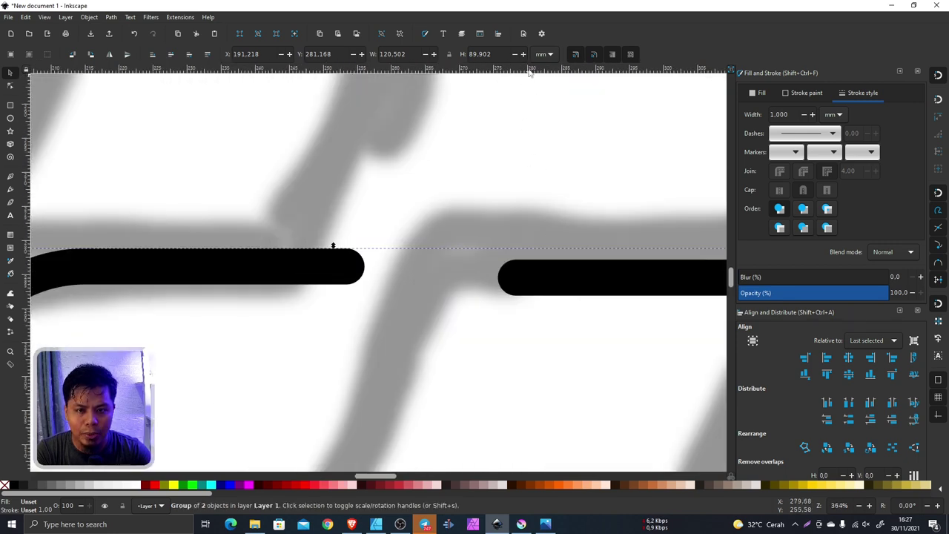
left_click_drag(530, 72, 510, 277)
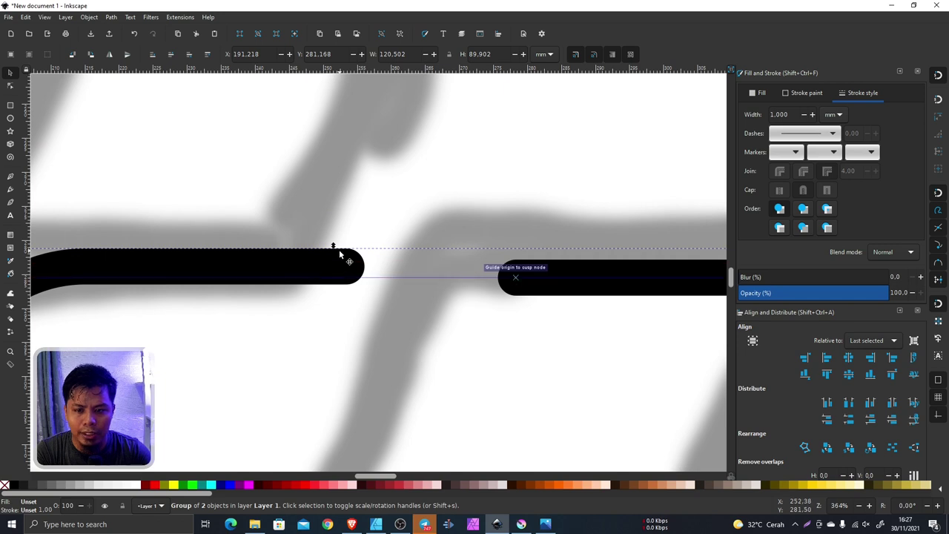
left_click_drag(335, 263, 244, 275)
scroll(395, 283, "down", 2, "ctrl")
scroll(397, 281, "down", 3, "ctrl")
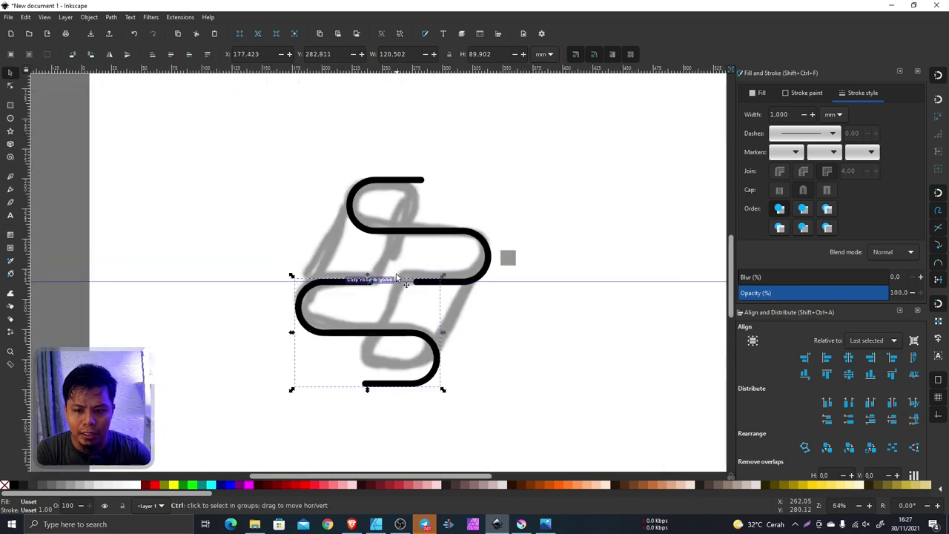
scroll(382, 276, "up", 2, "ctrl")
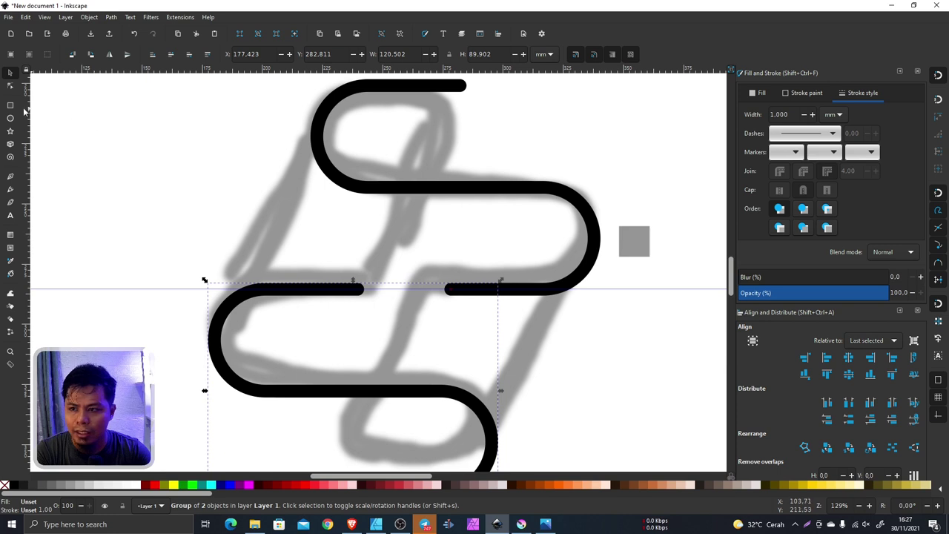
- Draw straight diagonals from the top-right end to the middle stroke, and from the middle stroke to the bottom-left end
left_click(11, 178)
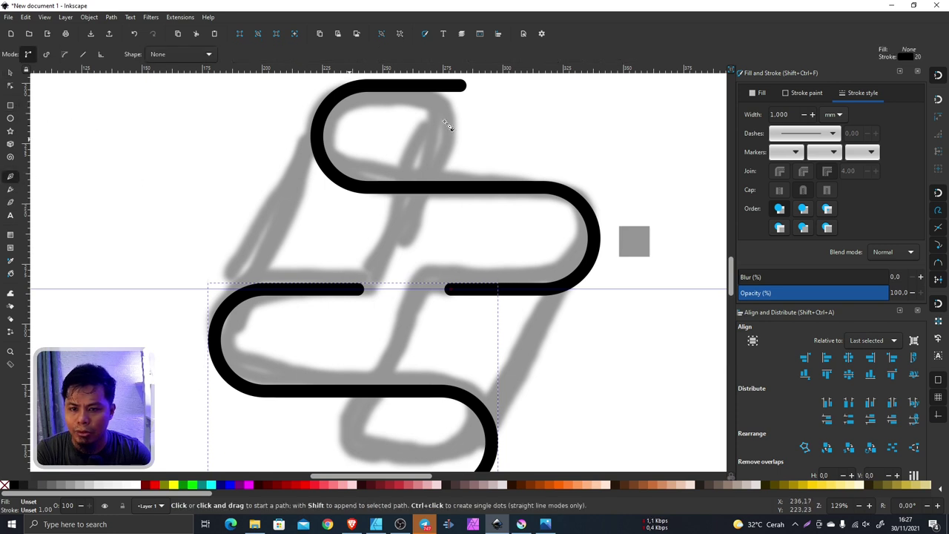
left_click(462, 85)
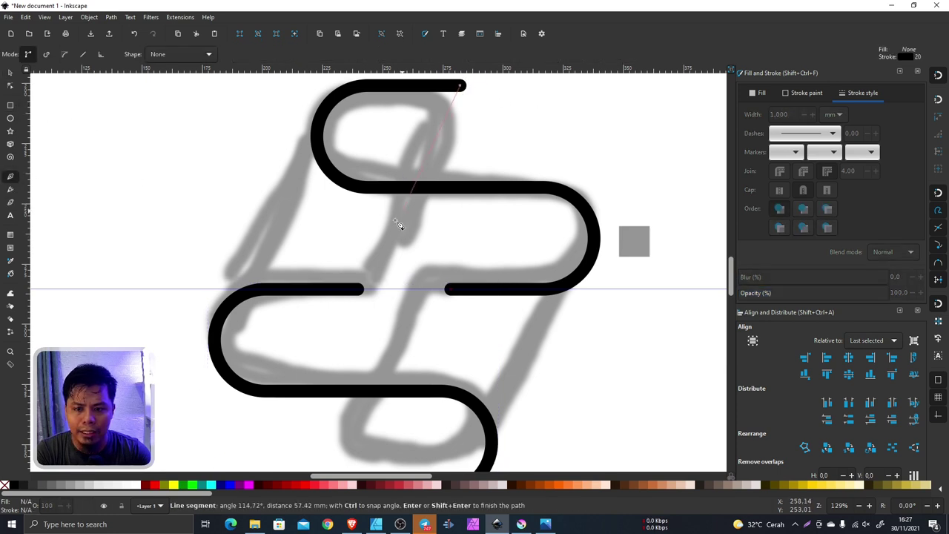
left_click(377, 294)
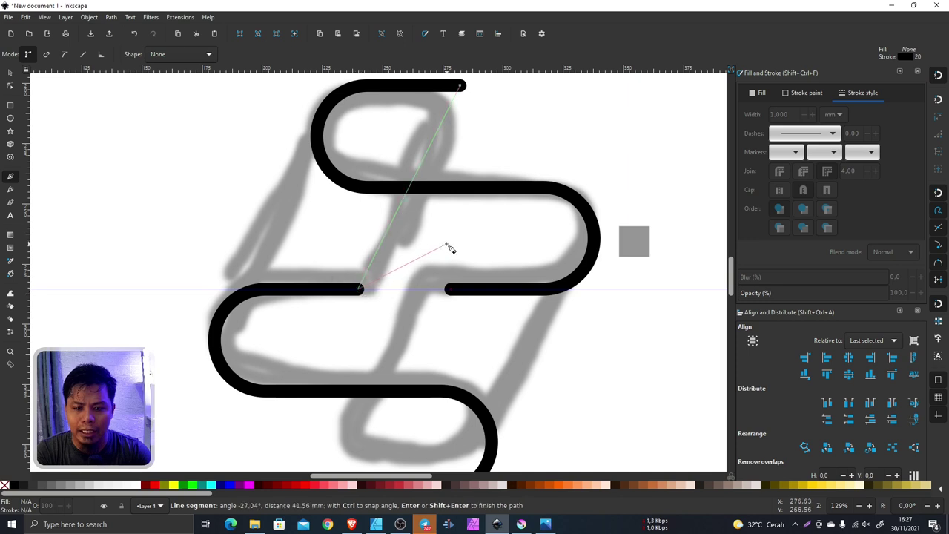
key("Return")
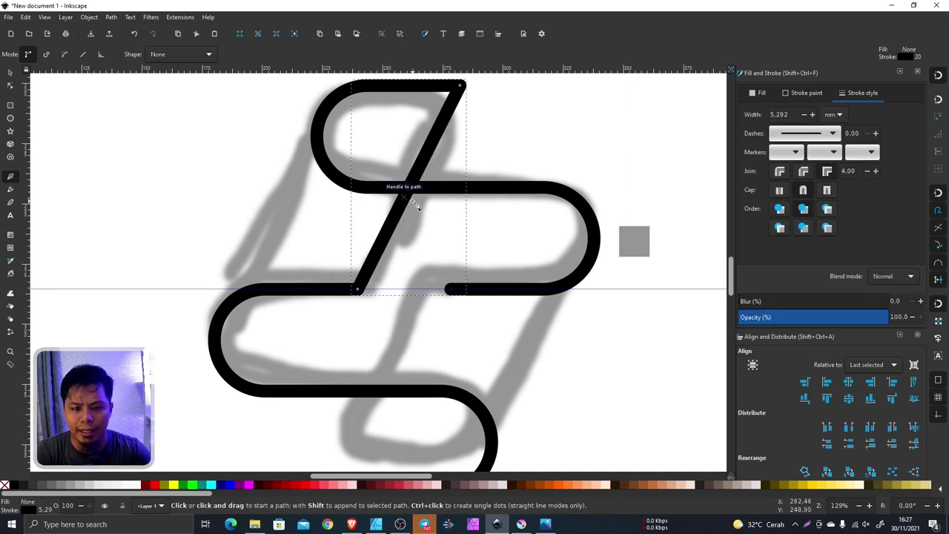
scroll(440, 215, "down", 2)
scroll(439, 279, "up", 1)
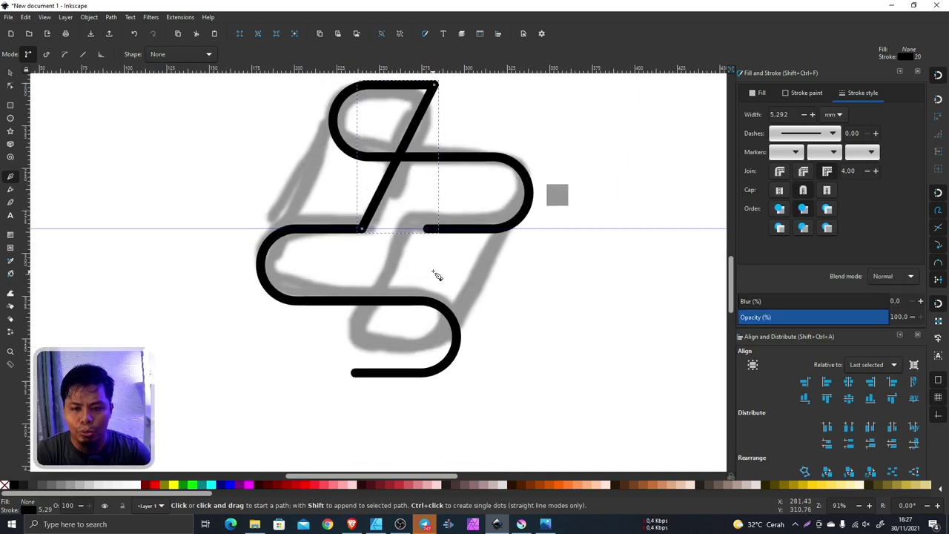
left_click(428, 229)
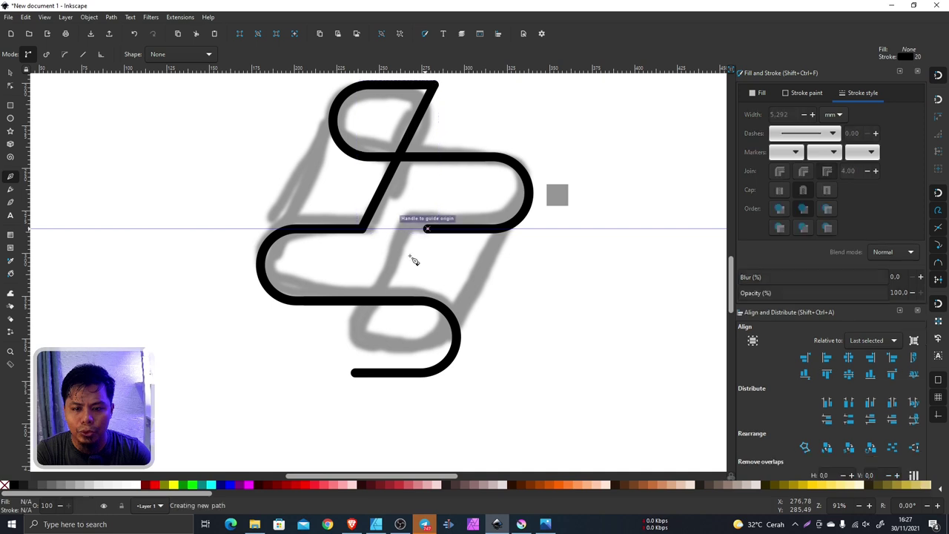
left_click(354, 374)
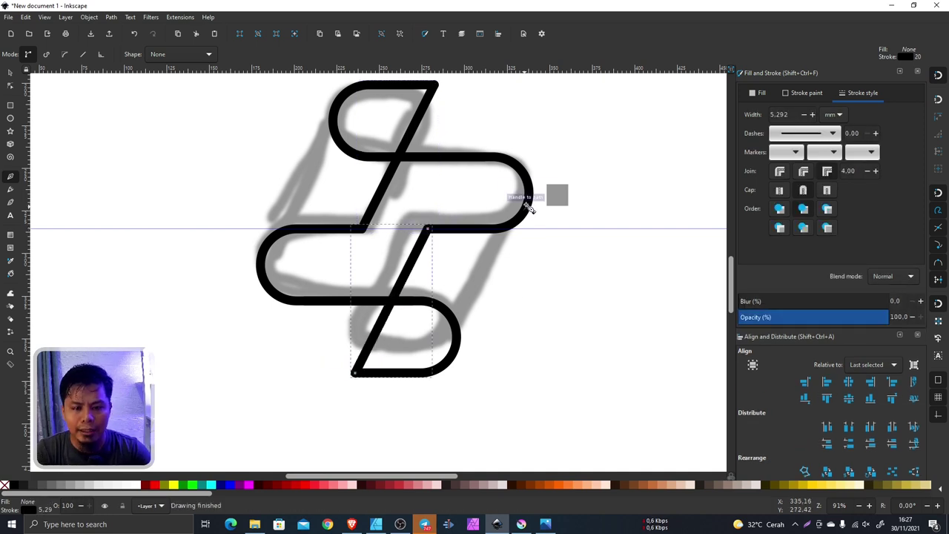
- Draw diagonals along the right curve's outer edge and from the top-left curve to the left edge
left_click(531, 199)
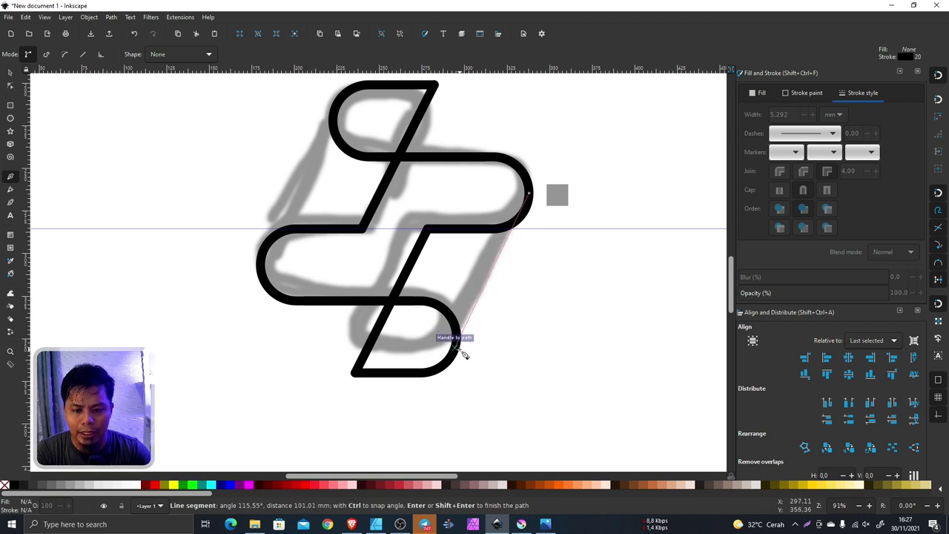
left_click(457, 349)
key("Return")
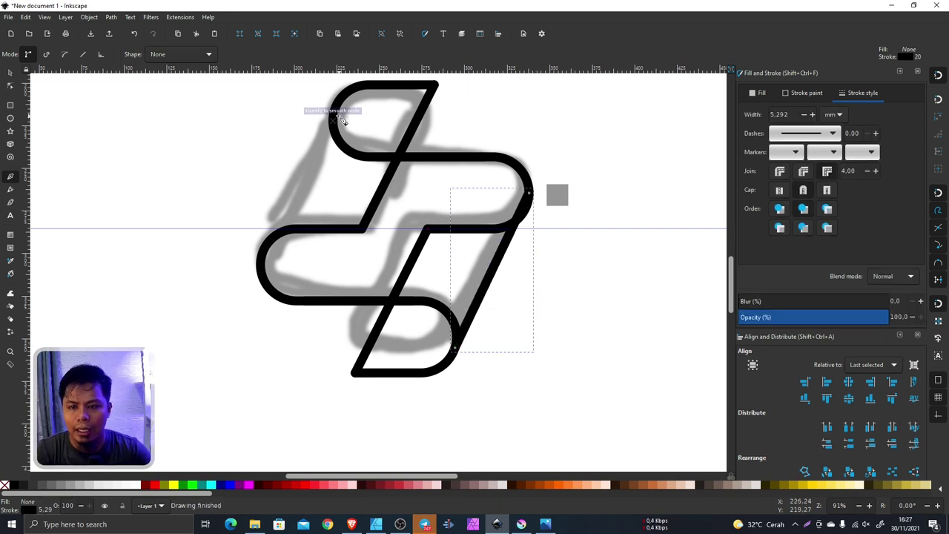
left_click(334, 110)
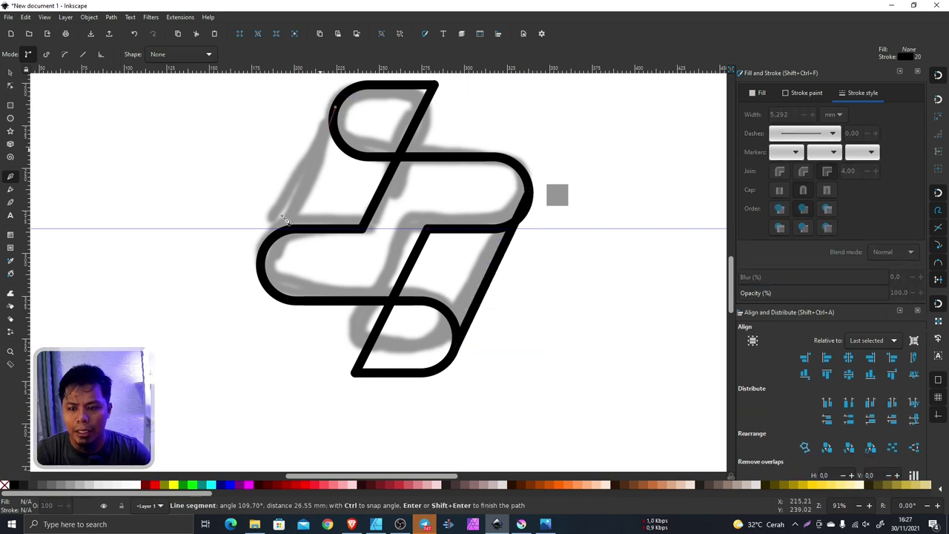
left_click(262, 254)
key("Return")
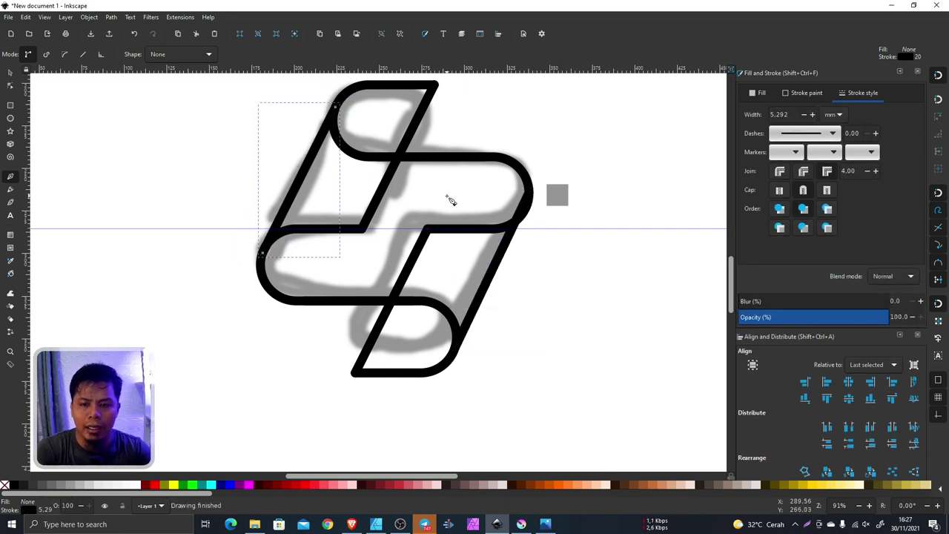
- With the Node tool, move the first diagonal's top end node onto the curve edge
scroll(534, 206, "up", 5)
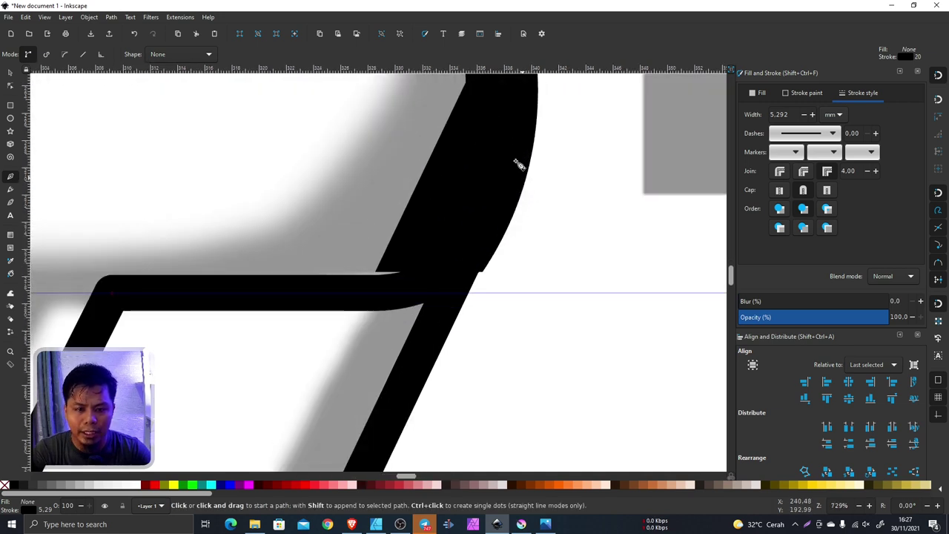
left_click(12, 86)
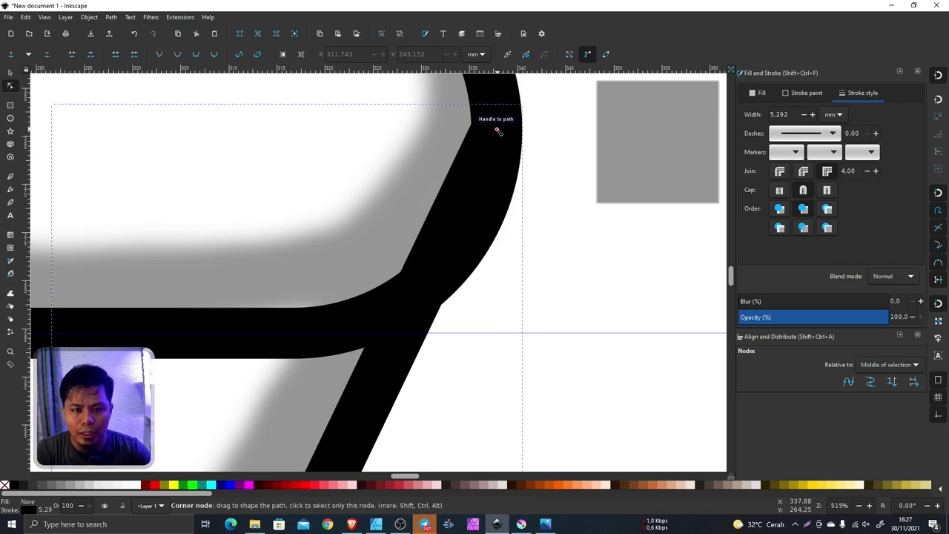
mouse_move(500, 132)
left_mouse_down()
mouse_move(512, 152)
mouse_move(490, 178)
mouse_move(492, 153)
mouse_move(502, 186)
mouse_move(484, 202)
mouse_move(493, 181)
mouse_move(476, 221)
left_mouse_up()
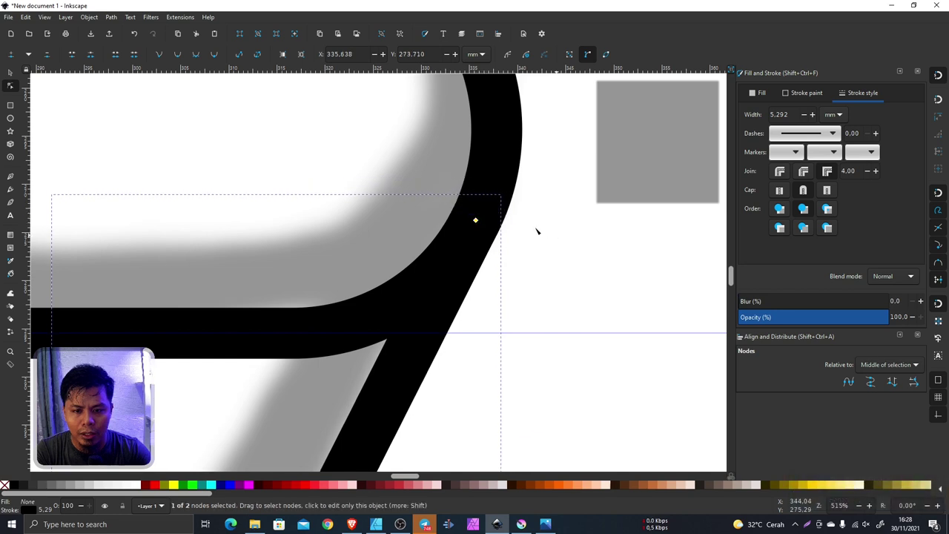
scroll(519, 186, "down", 4)
scroll(520, 259, "down", 1)
scroll(448, 331, "up", 1)
scroll(448, 331, "up", 2)
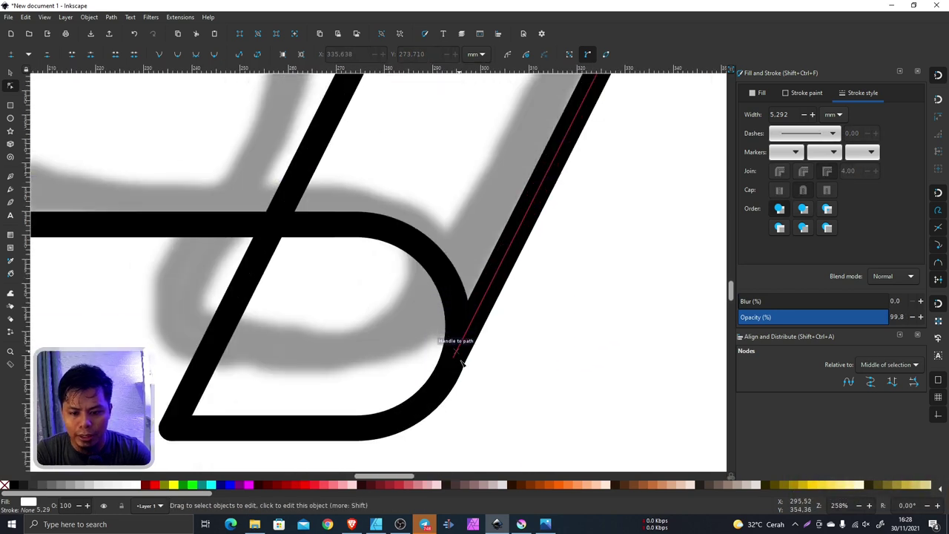
scroll(462, 349, "up", 2)
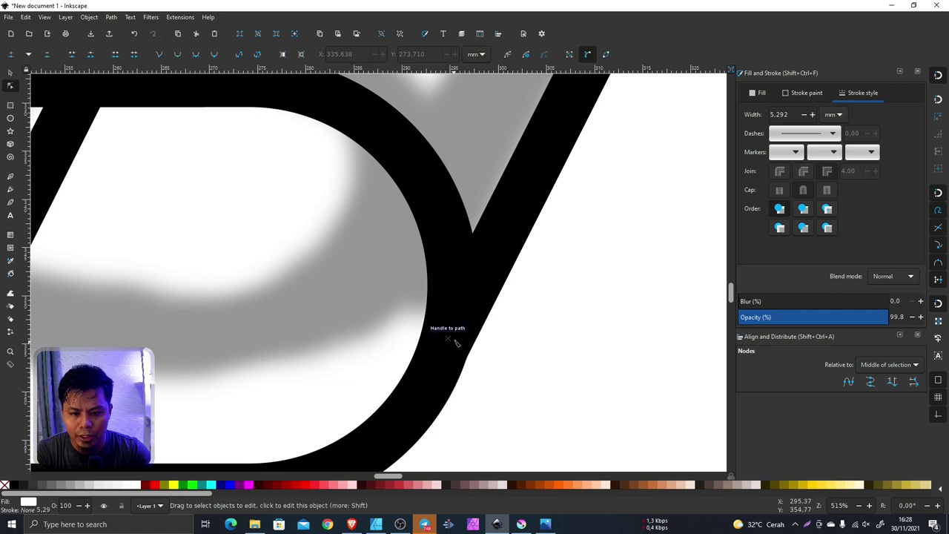
- Fit the lower ends of the right and left diagonals onto the bottom curves
left_click(444, 348)
left_click_drag(442, 350, 424, 388)
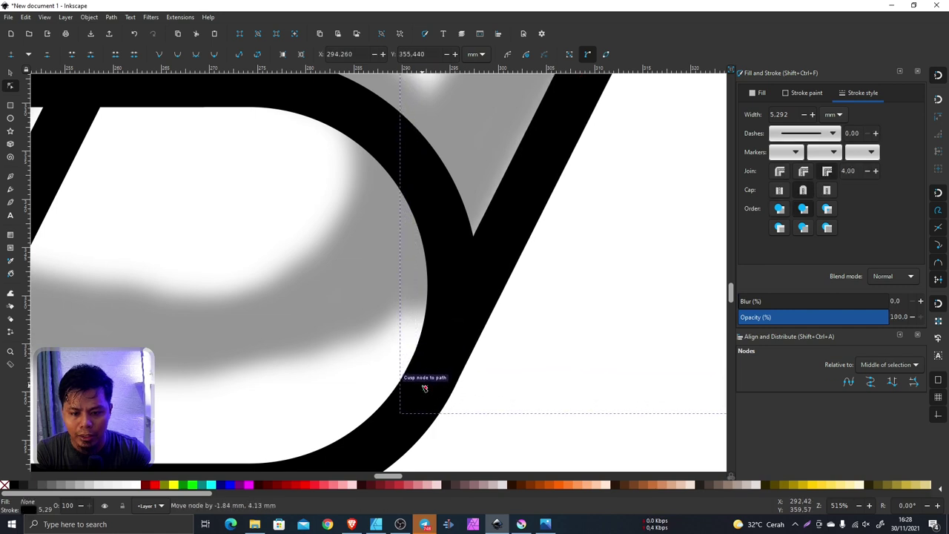
scroll(568, 352, "down", 3)
scroll(406, 273, "down", 3)
scroll(405, 273, "up", 1)
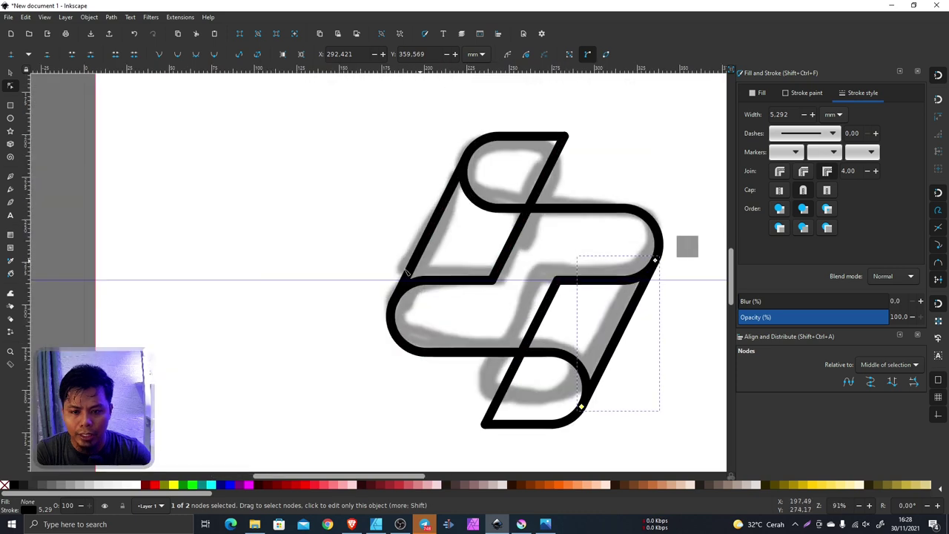
scroll(405, 273, "up", 2)
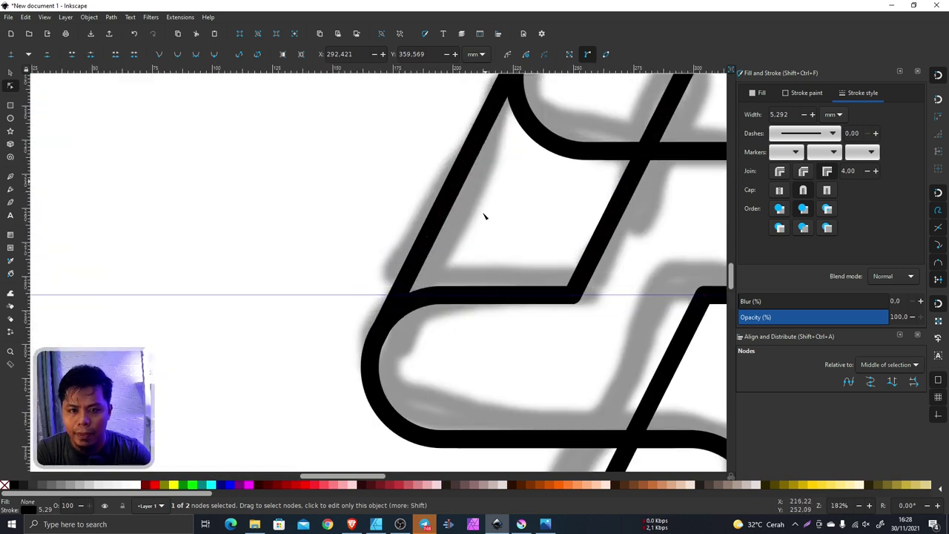
scroll(486, 211, "down", 2)
scroll(509, 165, "up", 1)
scroll(443, 259, "up", 2)
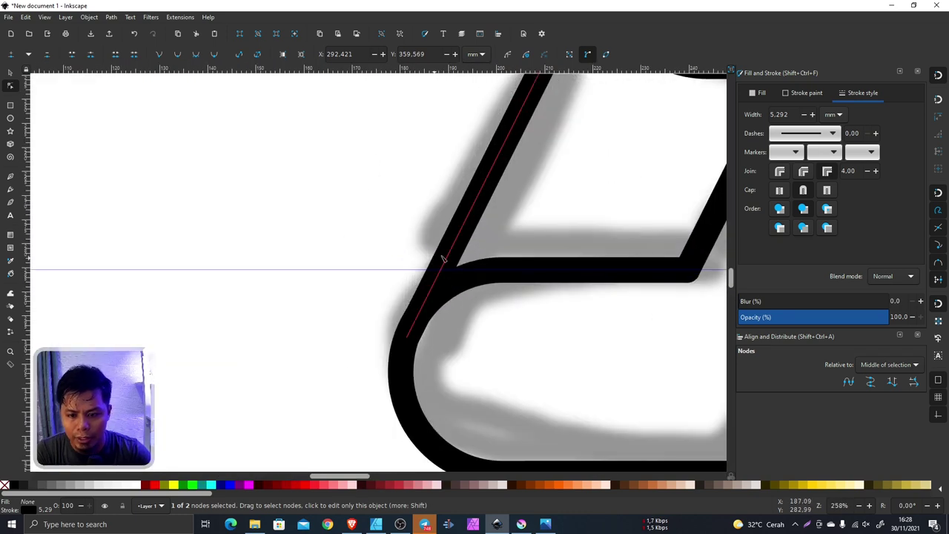
left_click_drag(406, 339, 412, 327)
scroll(412, 327, "down", 2)
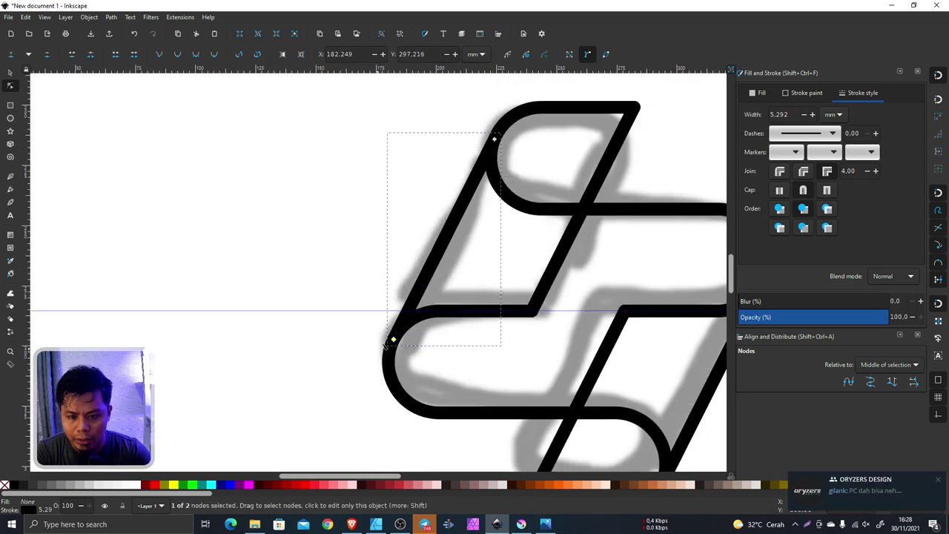
scroll(451, 212, "down", 1)
scroll(451, 212, "up", 2)
scroll(502, 195, "up", 2)
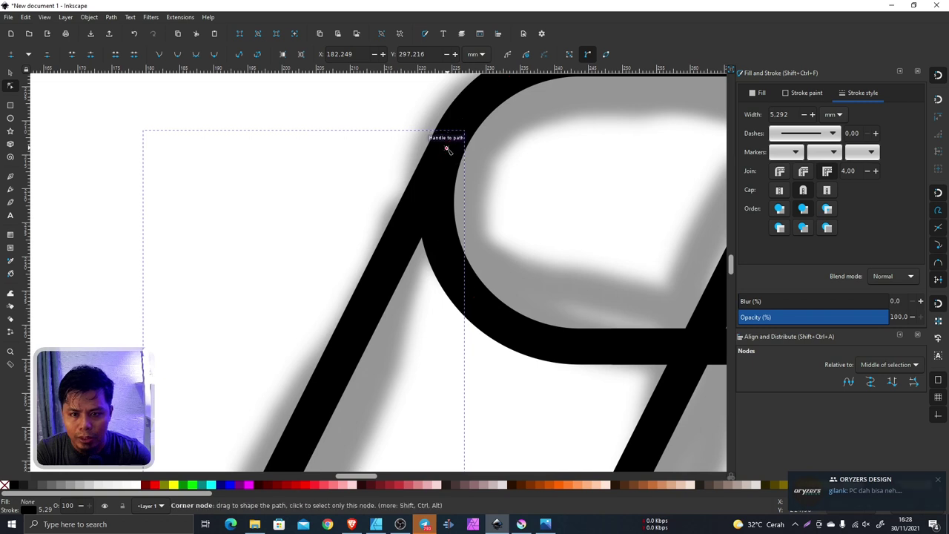
scroll(449, 159, "down", 1)
scroll(456, 175, "down", 2)
scroll(454, 175, "down", 1)
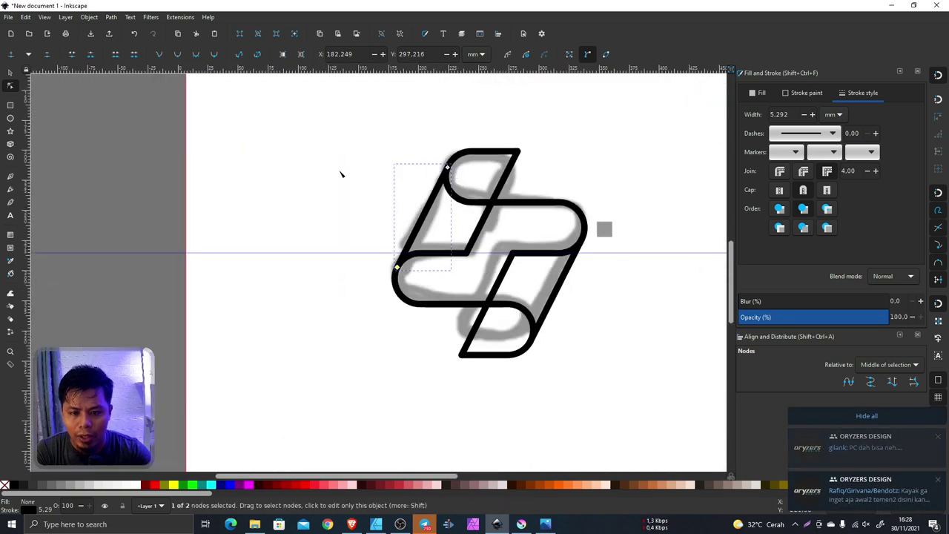
- Nudge the black logo up off the sketch and lock the background rectangle
left_click(14, 77)
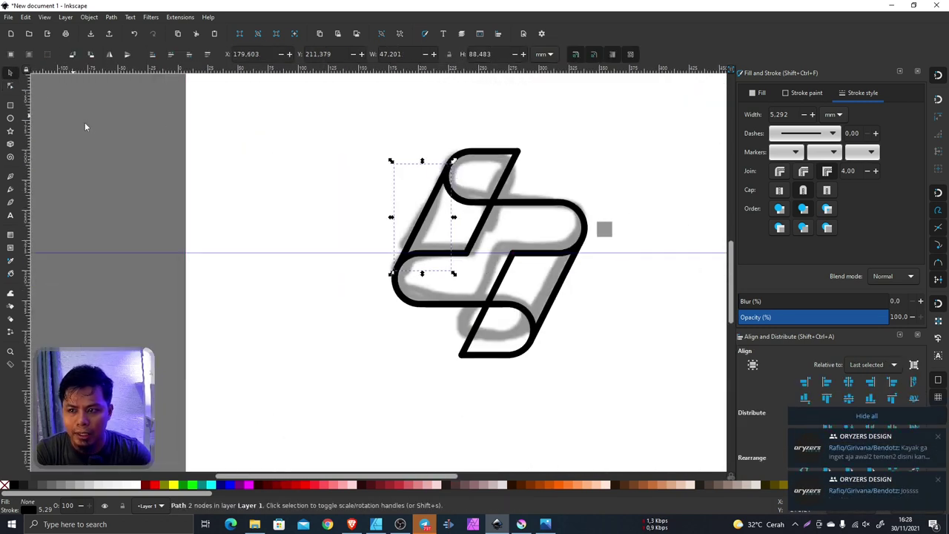
left_click(487, 219)
scroll(487, 219, "down", 2)
left_click_drag(287, 140, 528, 284)
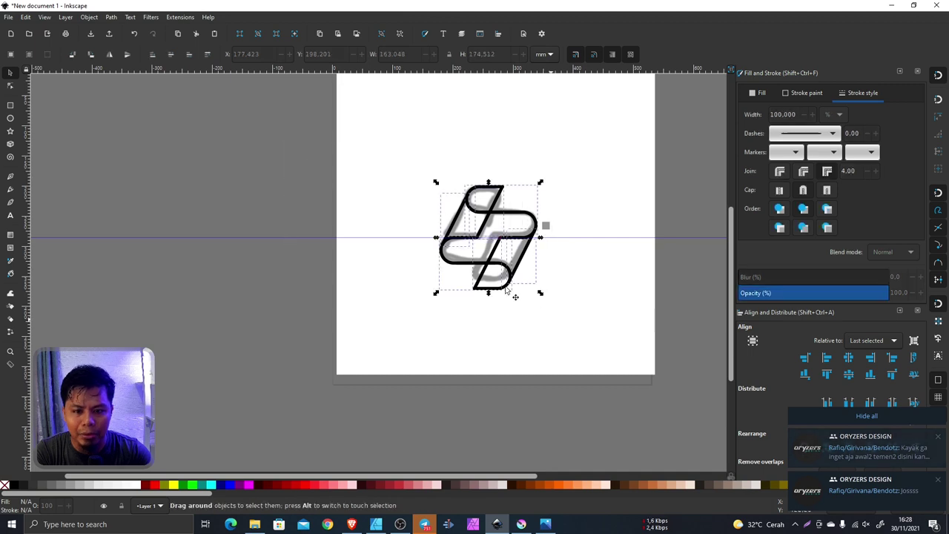
key("Up")
key("Up")
key("Up")
key("Up")
key("Up")
key("Up")
left_click(509, 222)
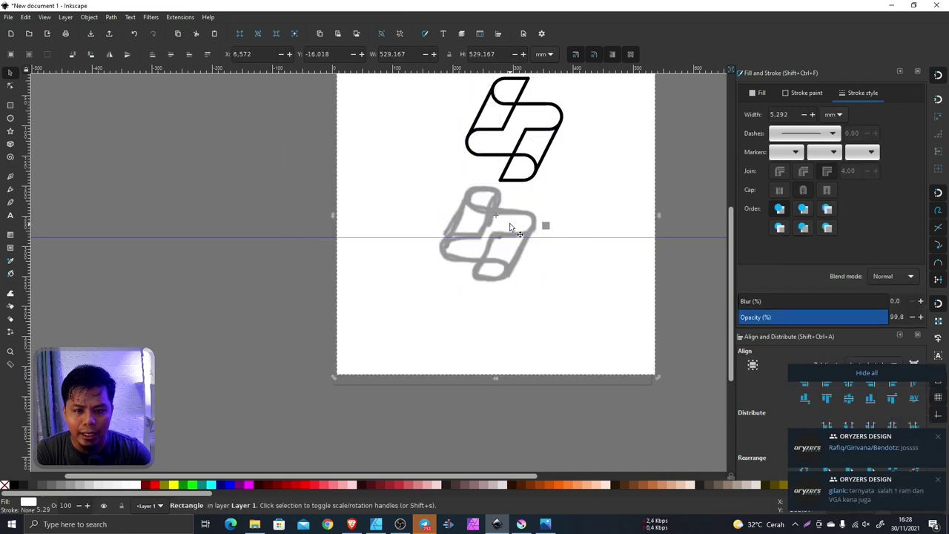
right_click(510, 220)
left_click(548, 480)
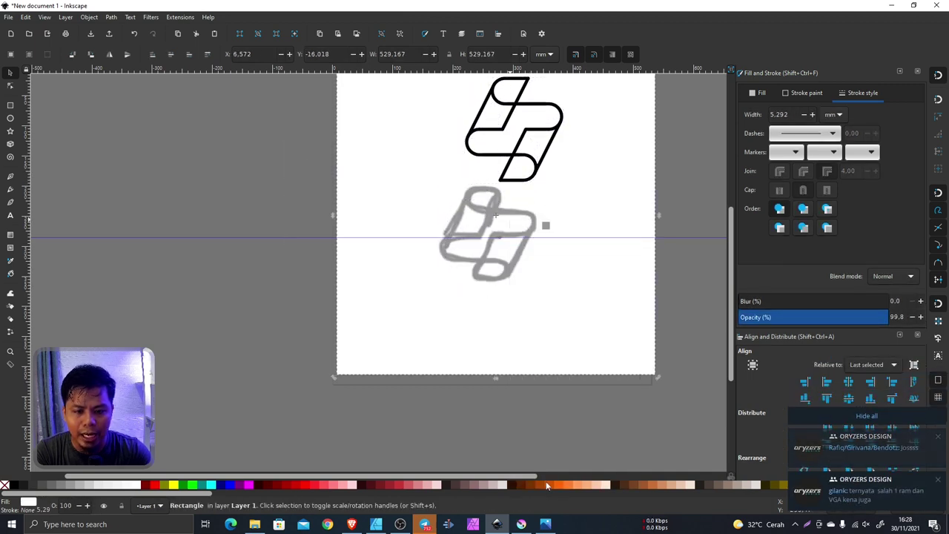
- Delete the grey reference sketch image
left_click(497, 278)
right_click(498, 276)
left_click(541, 267)
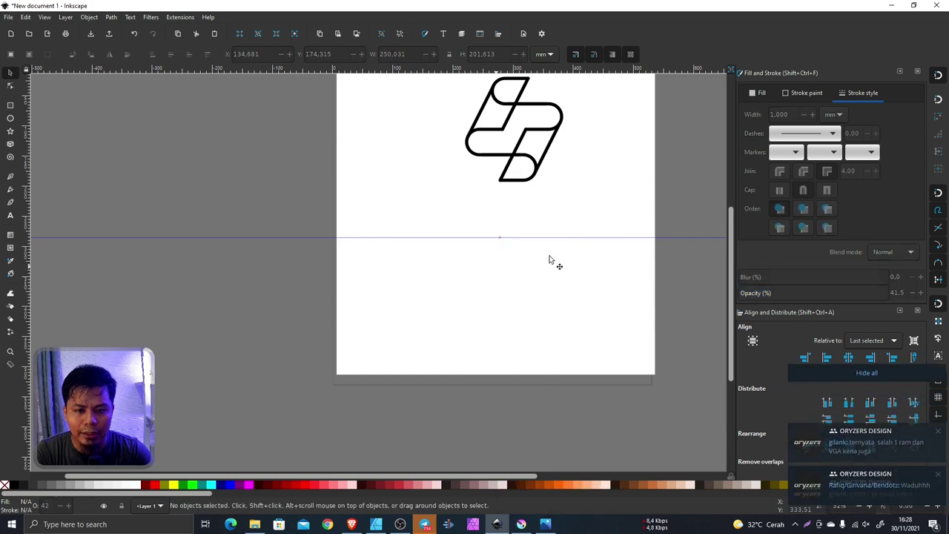
scroll(579, 243, "down", 2)
scroll(566, 172, "up", 2)
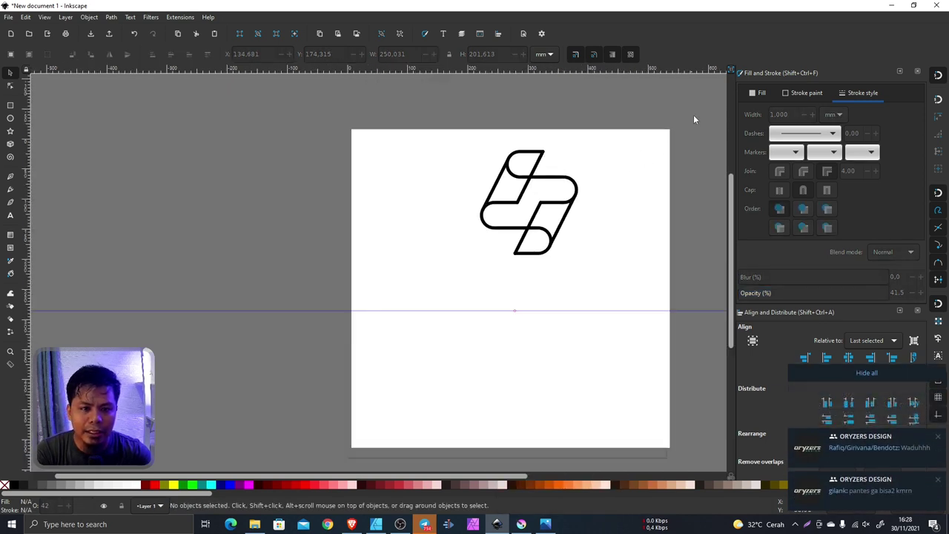
- Move the logo parts down onto the horizontal guide and reselect all six parts
left_click_drag(694, 115, 420, 305)
mouse_move(531, 240)
left_mouse_down()
mouse_move(514, 283)
mouse_move(528, 308)
left_mouse_up()
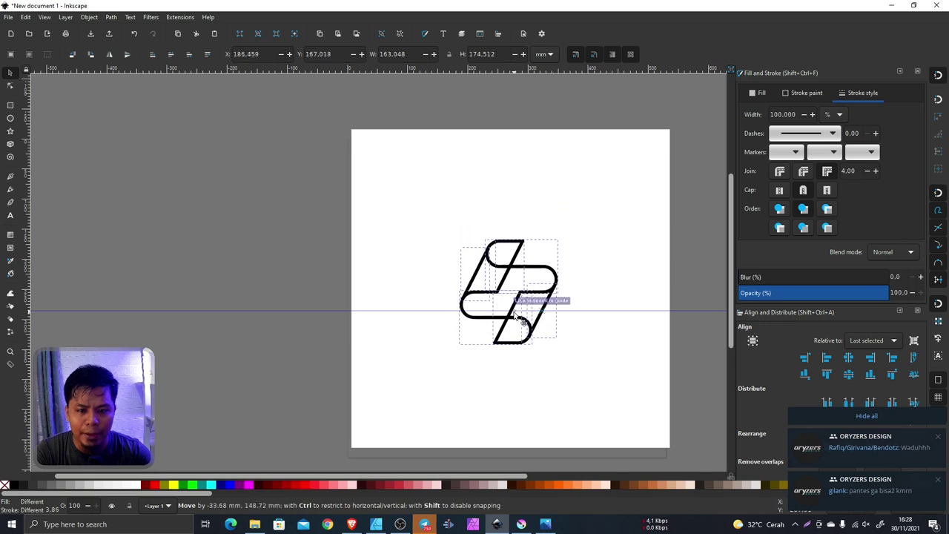
left_click(525, 283)
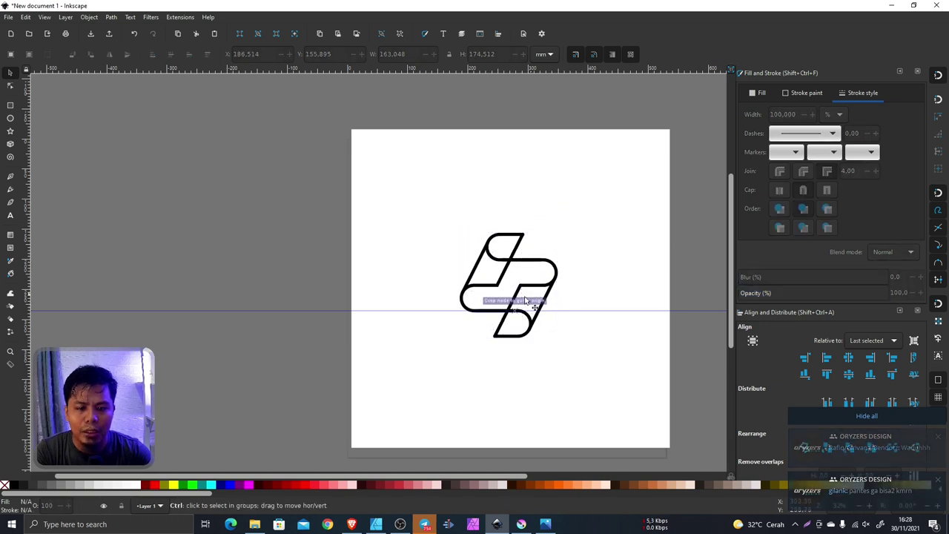
scroll(525, 291, "up", 4)
scroll(512, 283, "down", 2)
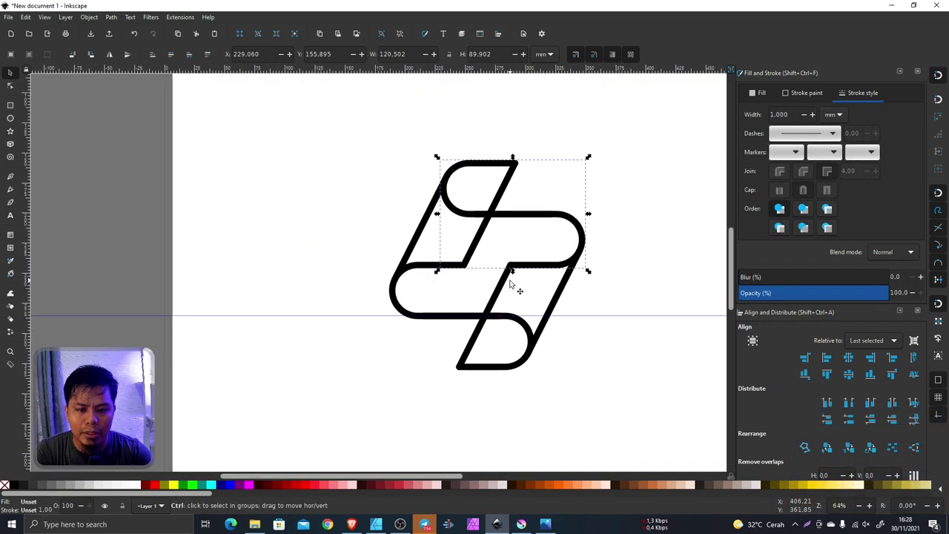
scroll(512, 283, "down", 1)
left_click_drag(224, 139, 622, 419)
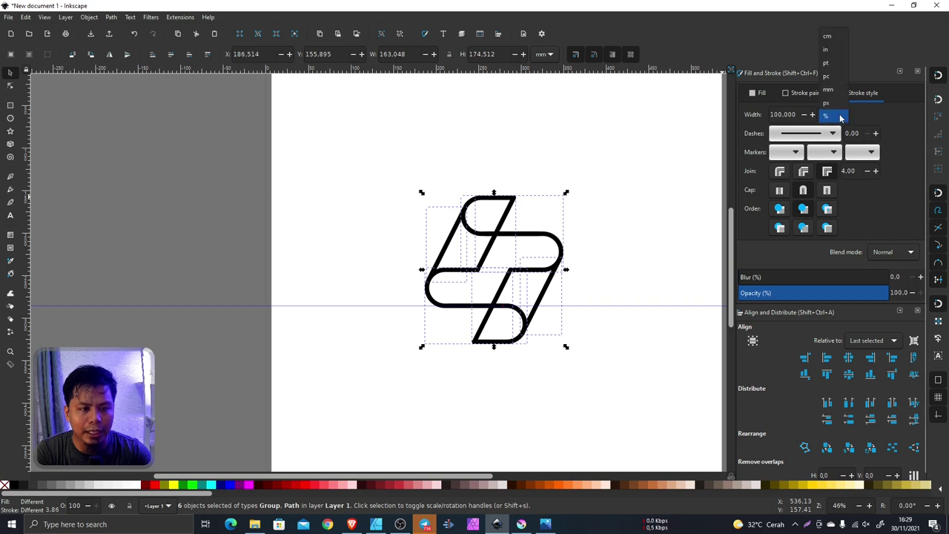
- Set the logo's stroke width unit to px, trying 20 before settling on 30 px
left_click(827, 103)
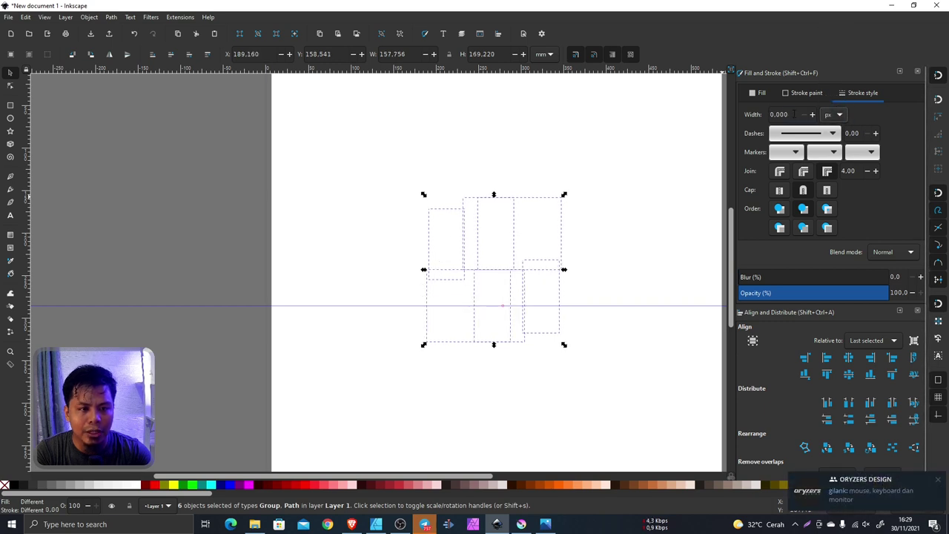
type("20")
key("Return")
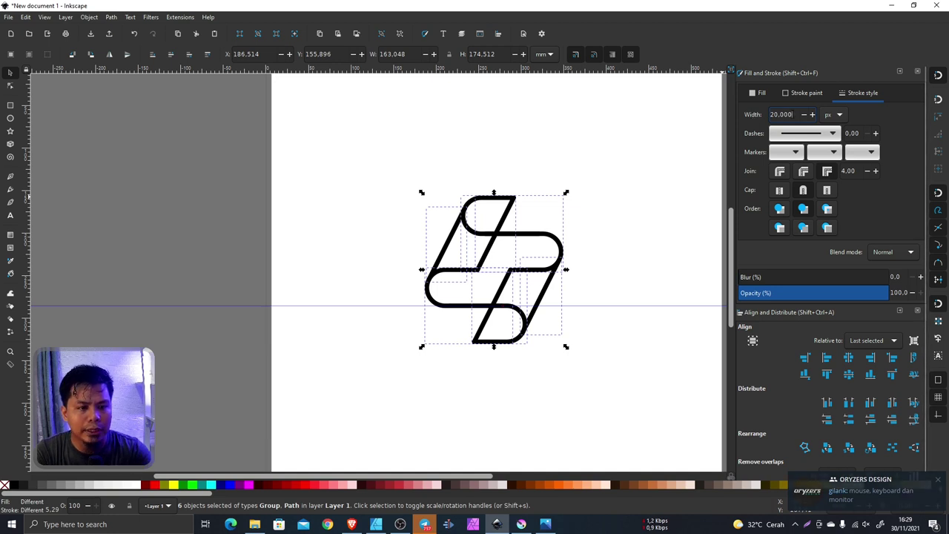
type("30")
key("Return")
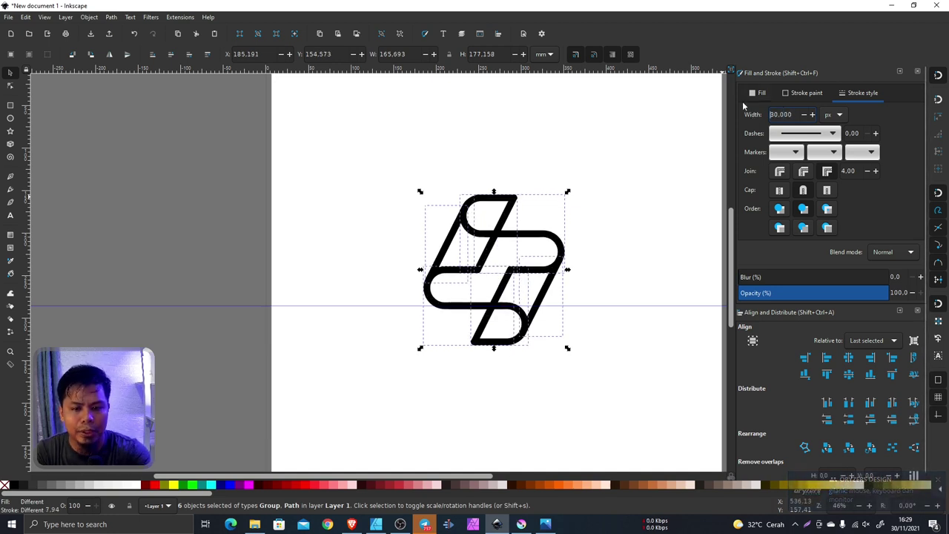
- Reselect the six logo parts and check the Path menu without running any operation
left_click(169, 176)
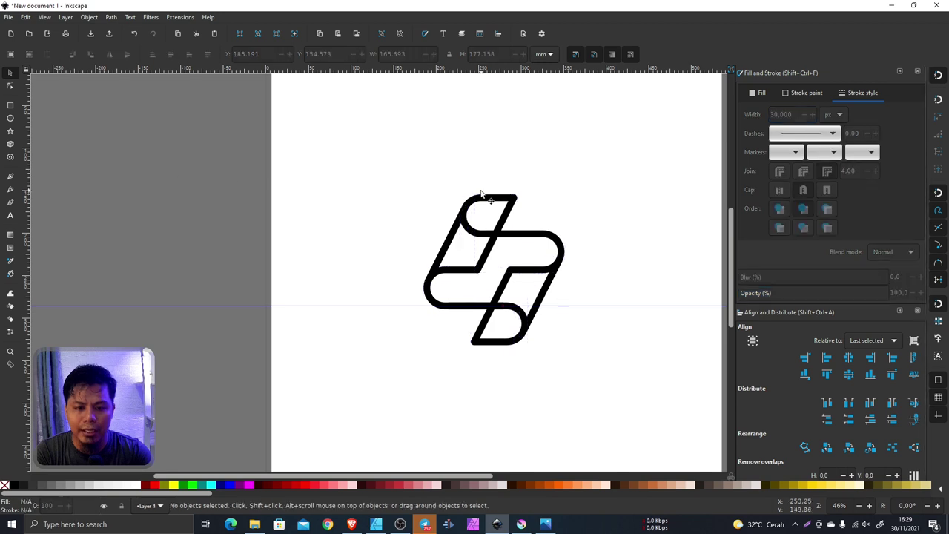
scroll(491, 201, "up", 3)
scroll(515, 203, "up", 2)
scroll(519, 185, "up", 1)
scroll(519, 169, "down", 5)
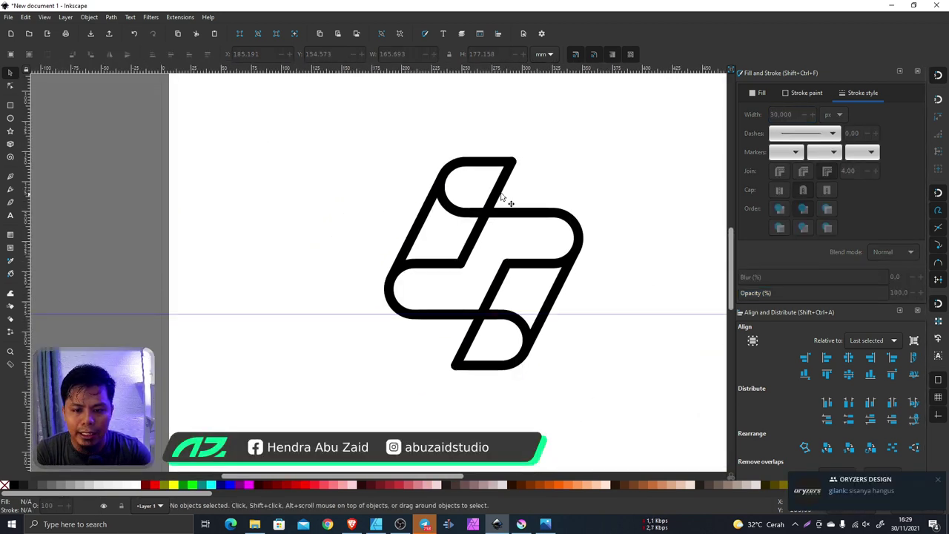
left_click_drag(121, 109, 632, 422)
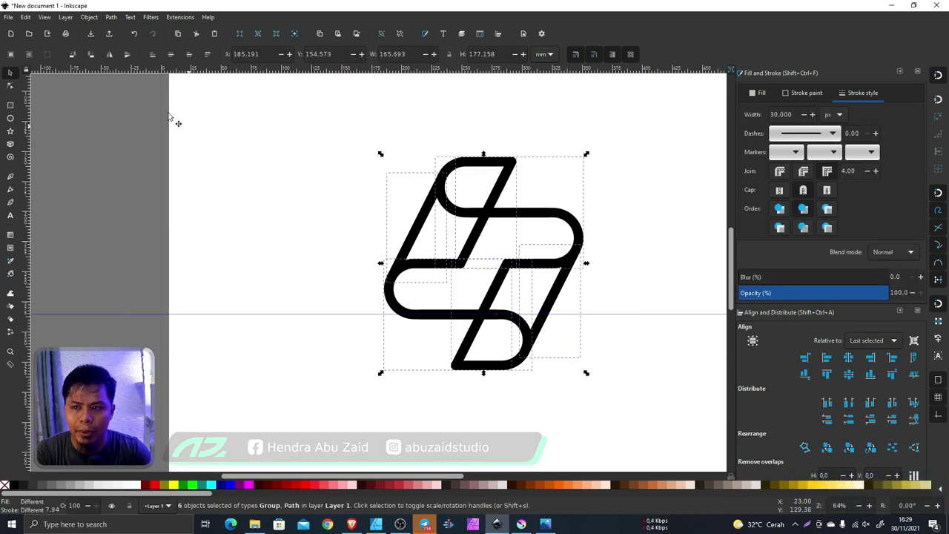
left_click(111, 18)
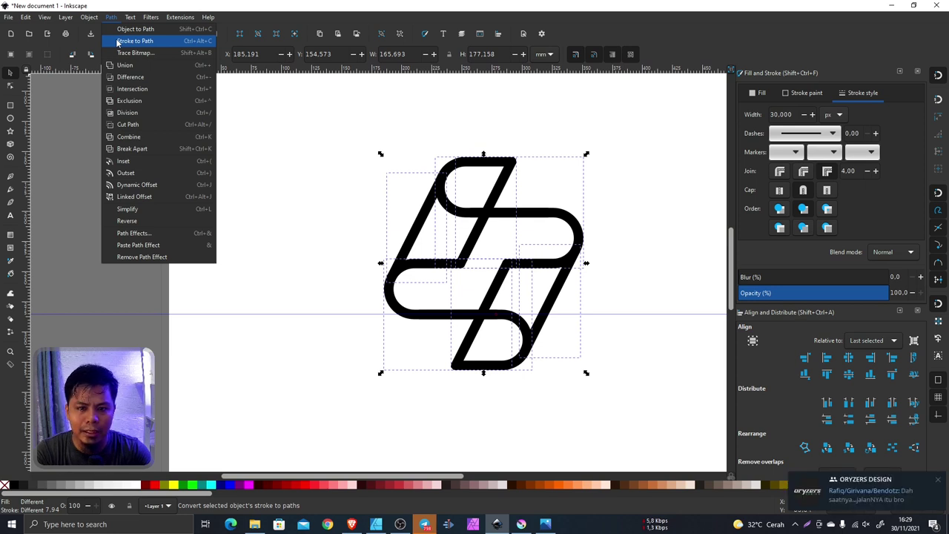
left_click(46, 141)
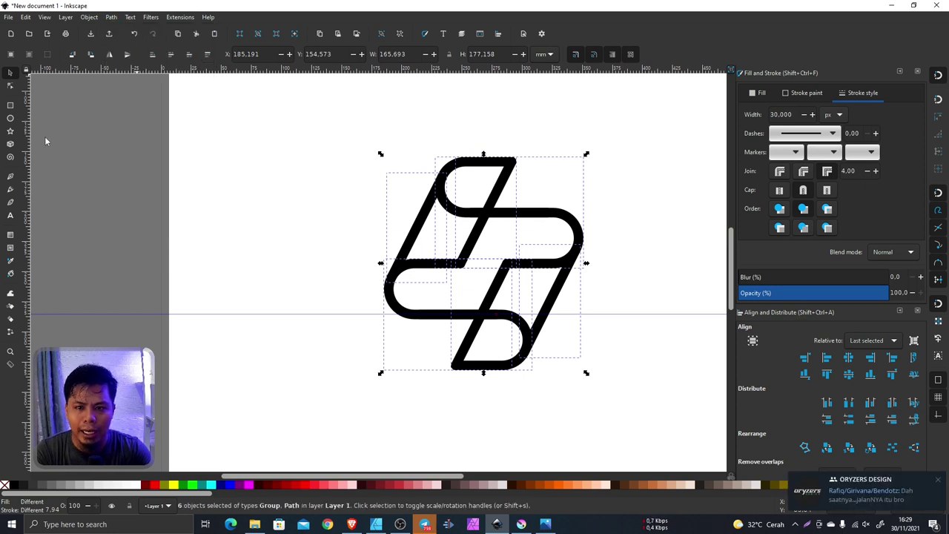
left_click(154, 214)
- Turn on X-ray view to inspect the stroke corners up close, then reselect all six parts
left_click(44, 17)
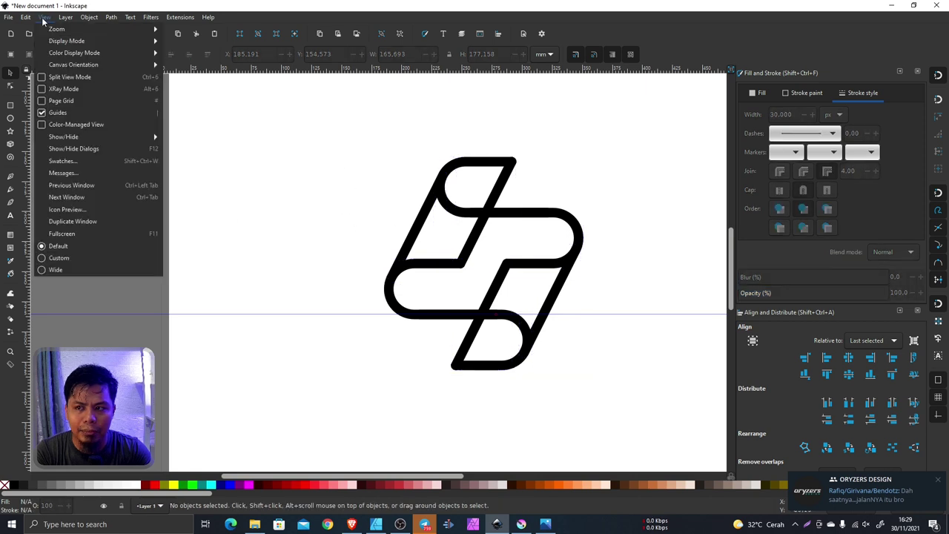
left_click(72, 89)
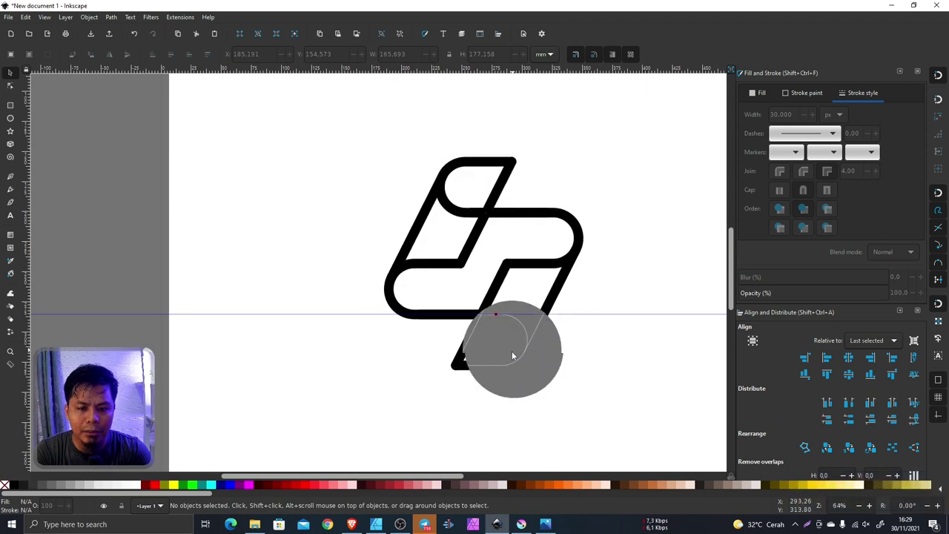
scroll(431, 175, "up", 3, "ctrl")
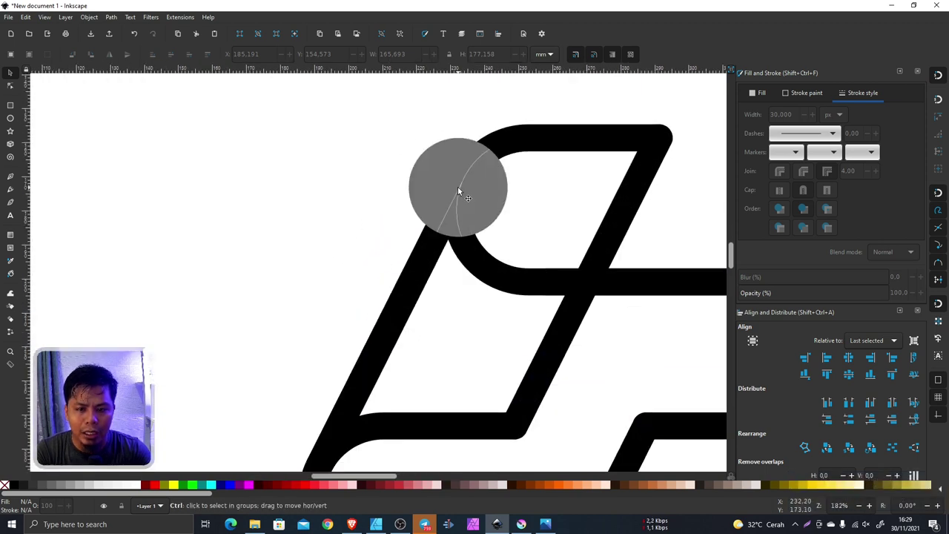
scroll(457, 187, "up", 2, "ctrl")
scroll(458, 194, "up", 1, "ctrl")
scroll(445, 215, "down", 2, "ctrl")
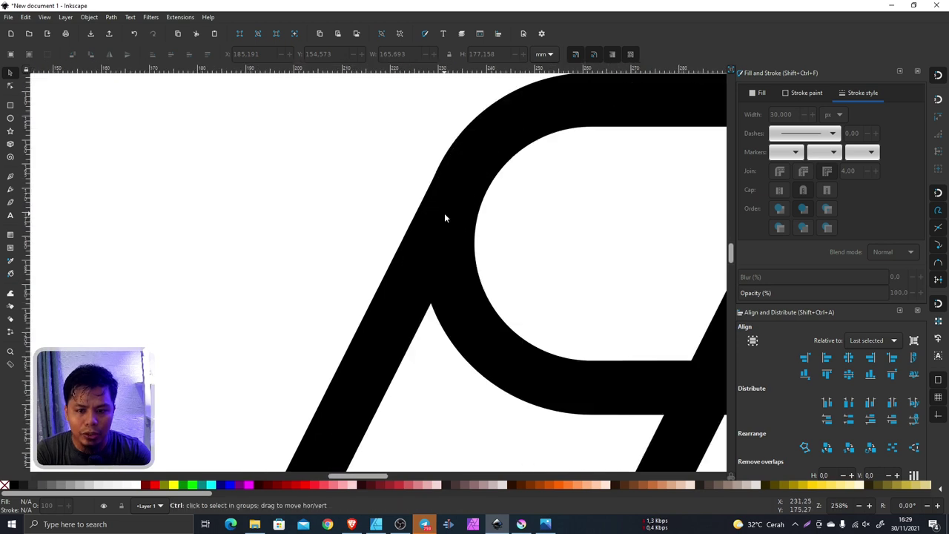
scroll(437, 236, "down", 1, "ctrl")
scroll(438, 238, "down", 2, "ctrl")
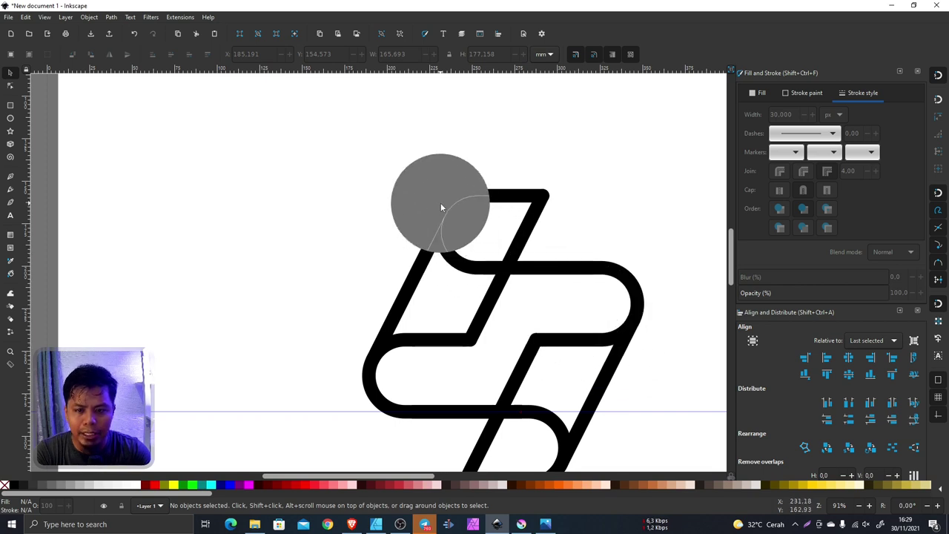
left_click(44, 18)
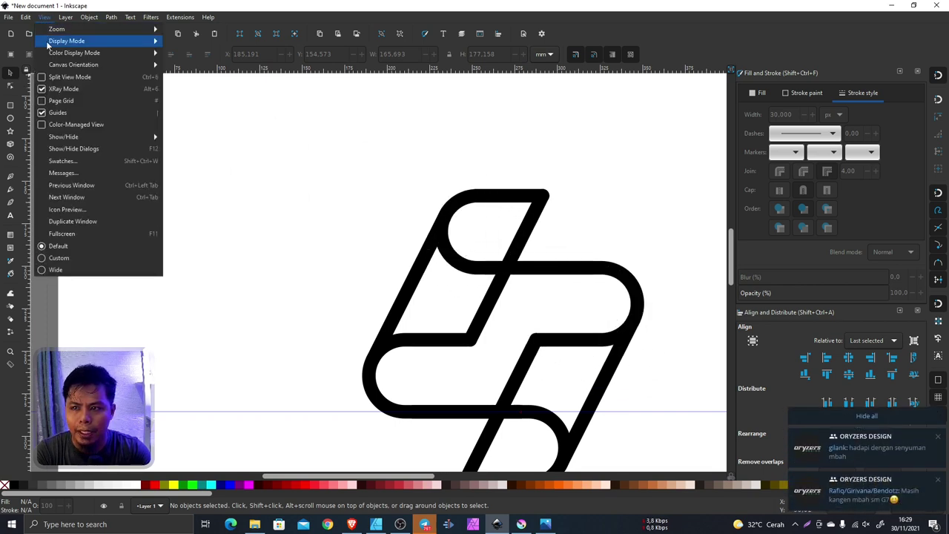
left_click(59, 89)
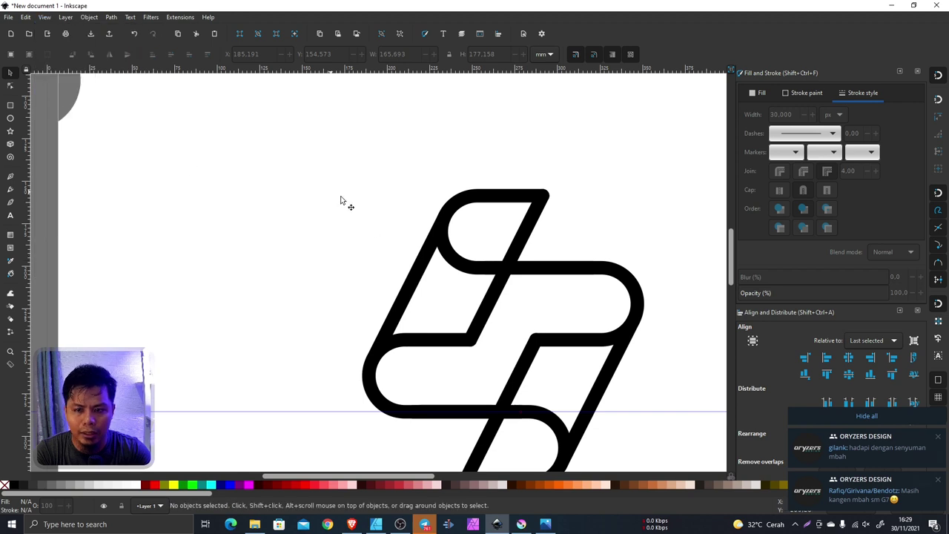
scroll(341, 200, "down", 2)
left_click_drag(152, 132, 586, 407)
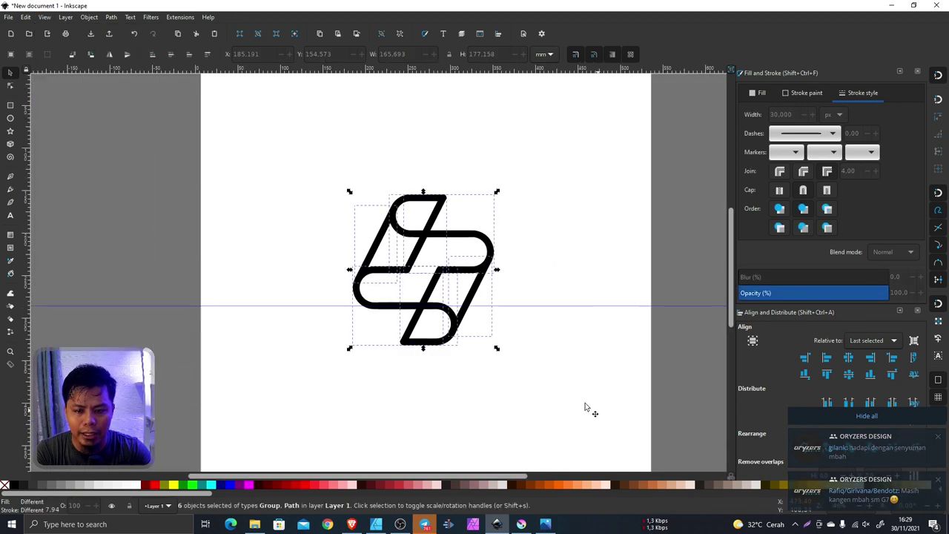
left_click(111, 18)
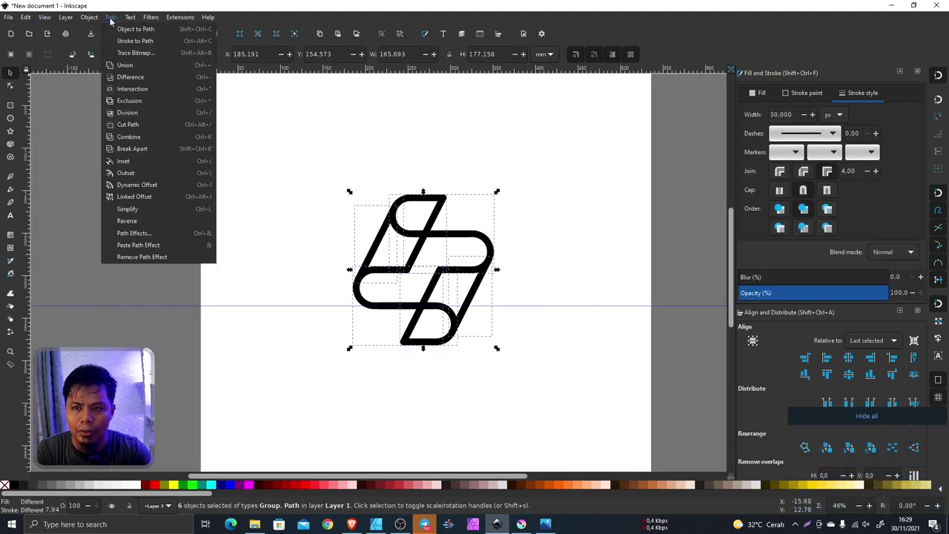
left_click(123, 42)
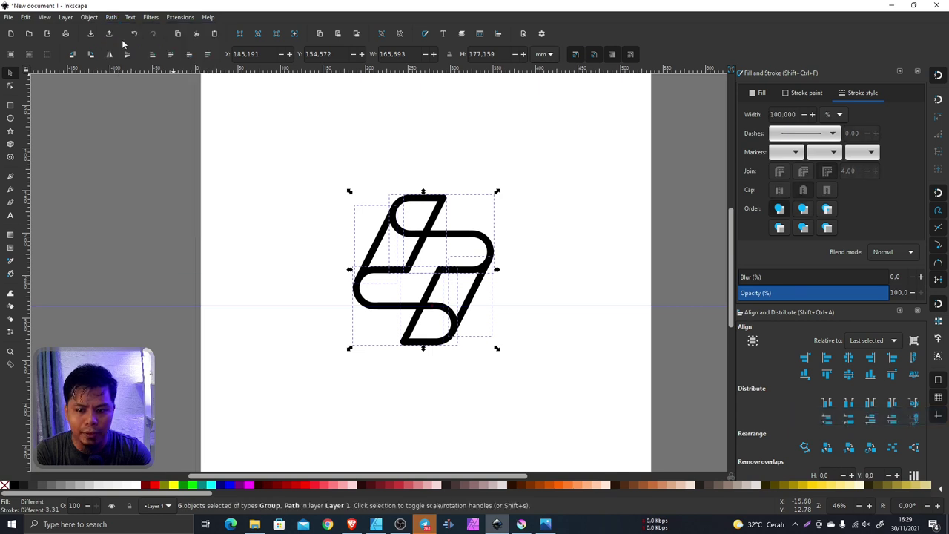
left_click(103, 145)
left_click(45, 17)
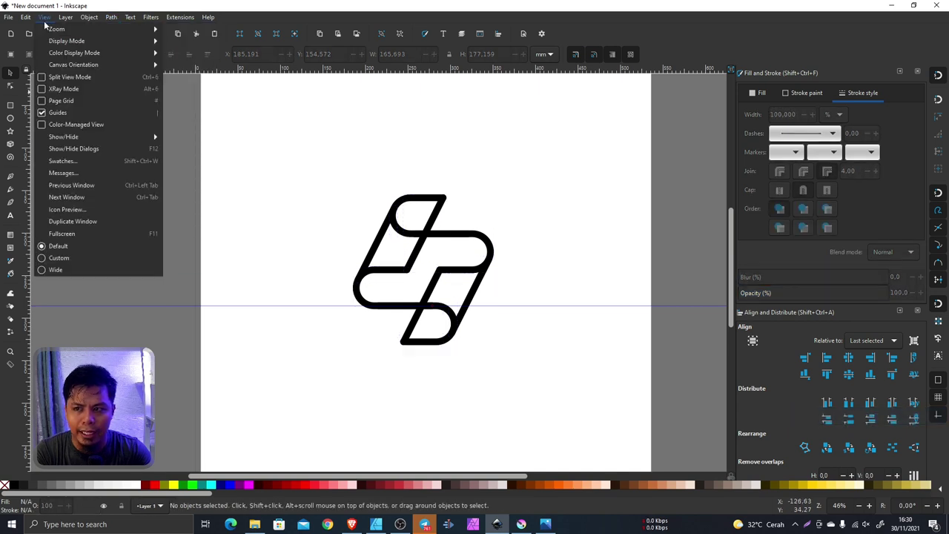
left_click(48, 90)
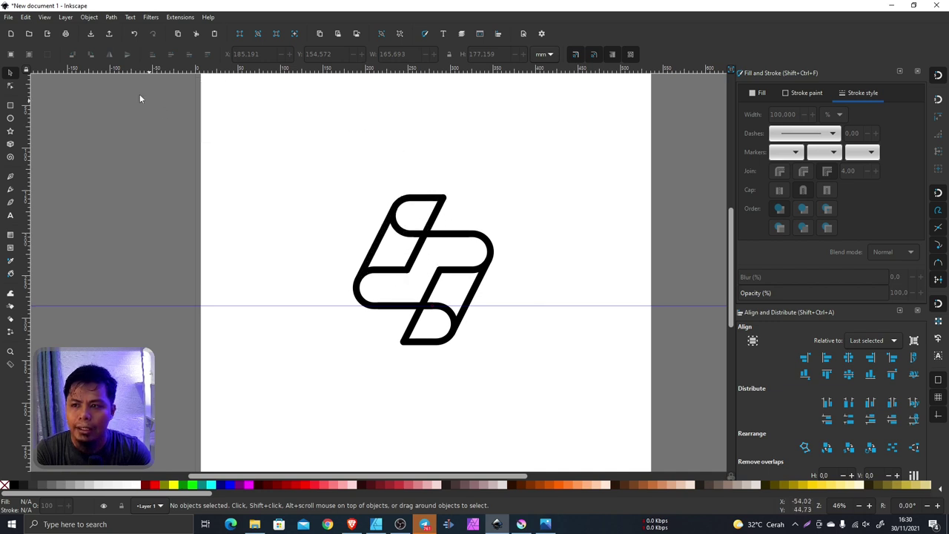
left_click(45, 17)
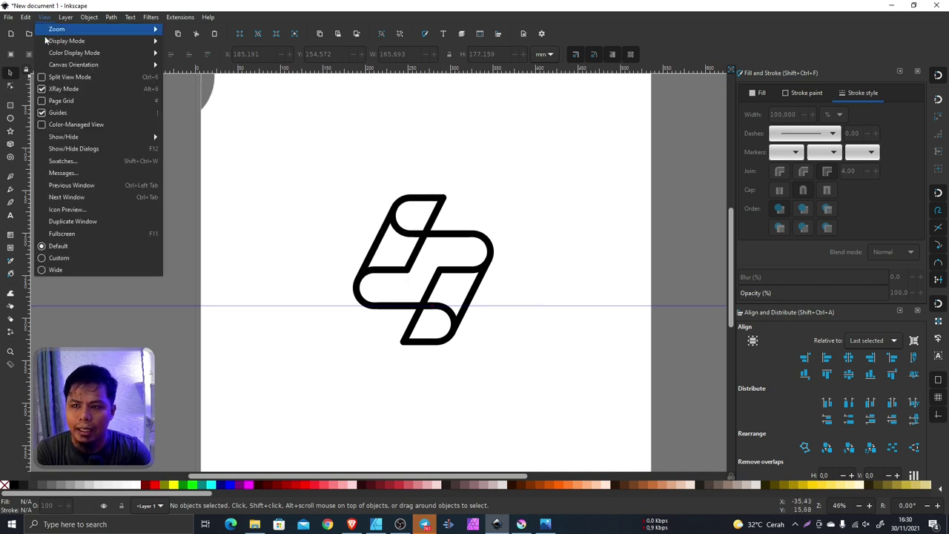
left_click(43, 89)
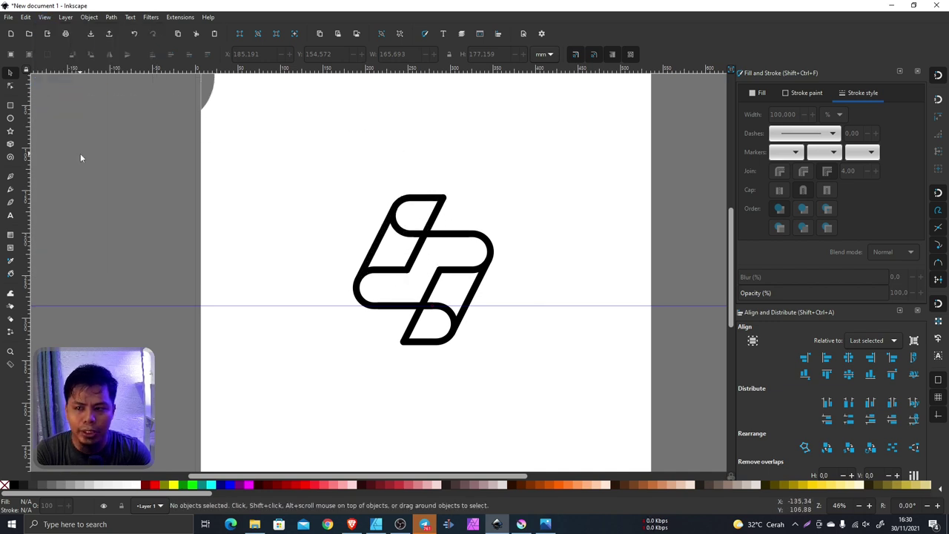
left_click_drag(112, 141, 551, 419)
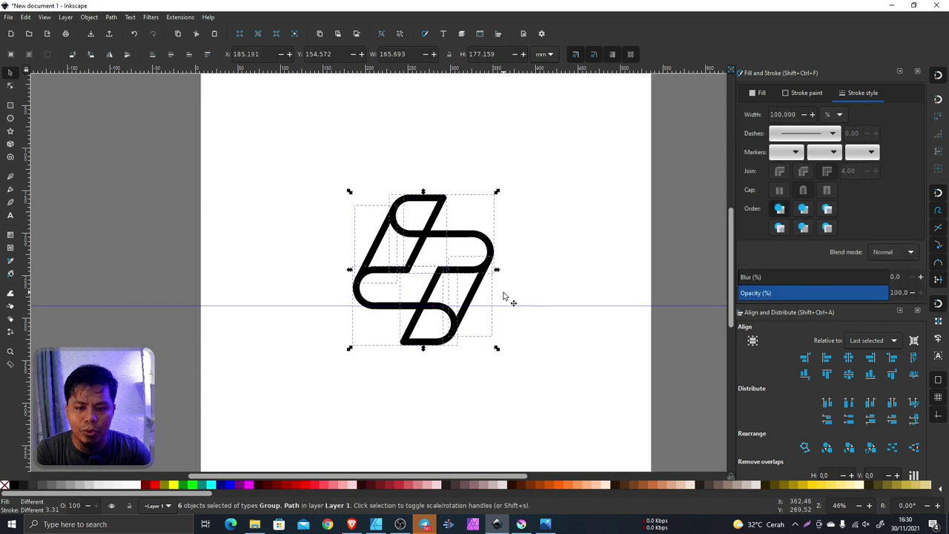
left_click(113, 17)
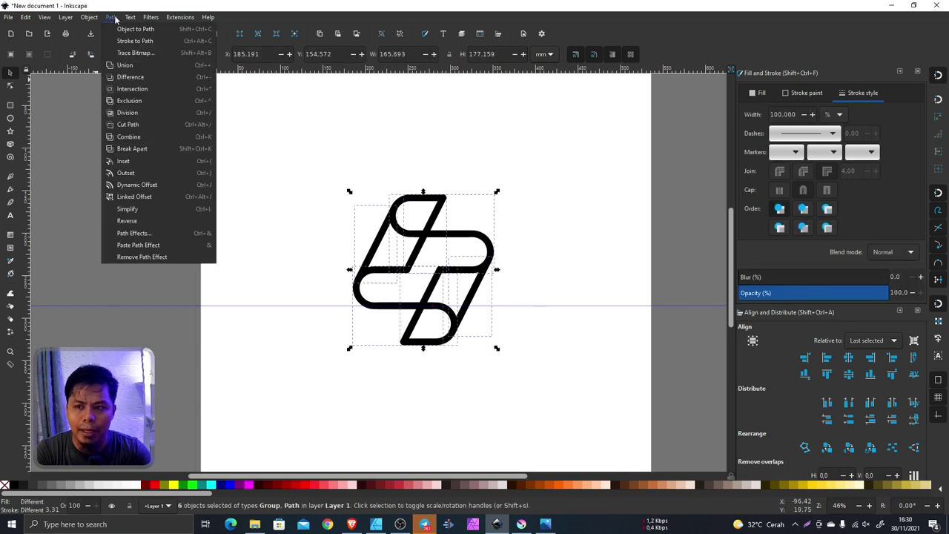
left_click(130, 66)
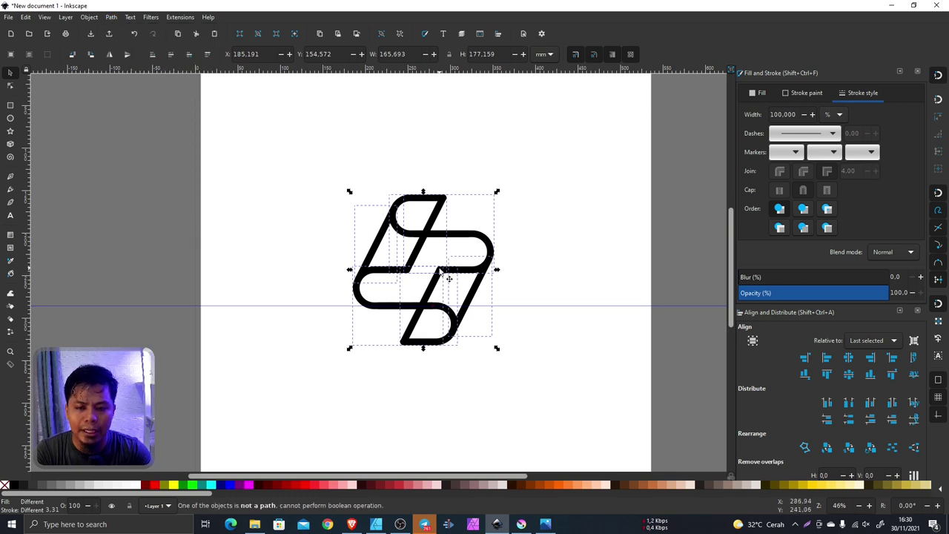
scroll(448, 241, "up", 1)
scroll(444, 244, "up", 1)
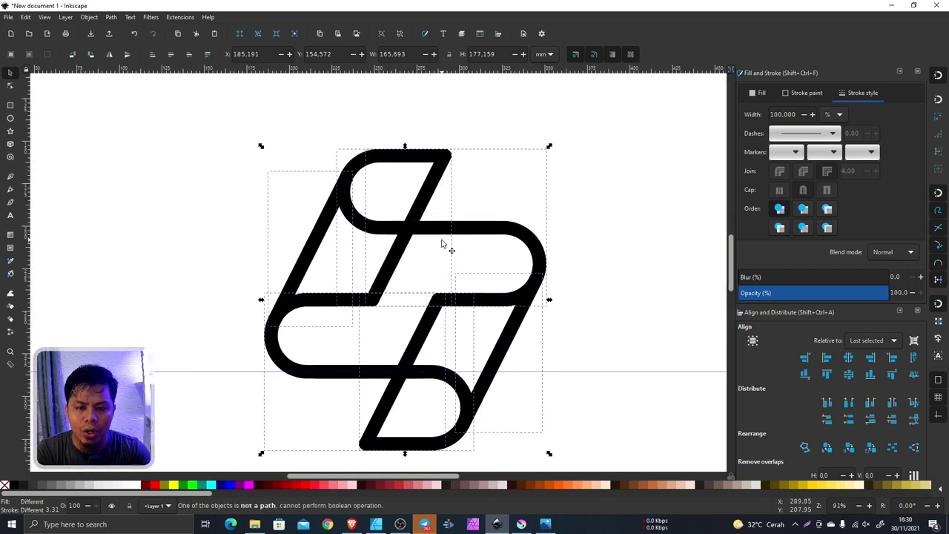
scroll(443, 245, "down", 2)
scroll(434, 267, "up", 1)
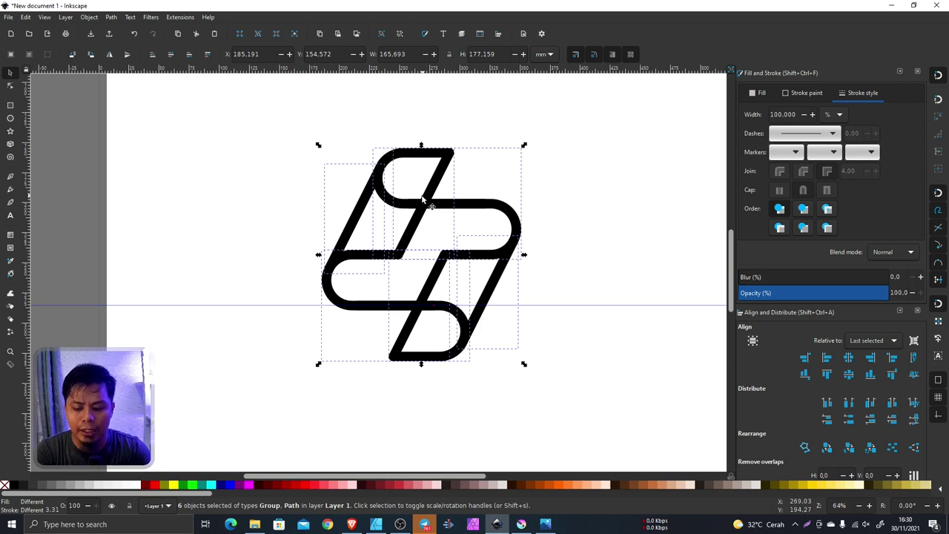
- Ungroup everything and union the logo pieces into one path with a 7.937 mm stroke
key("ctrl")
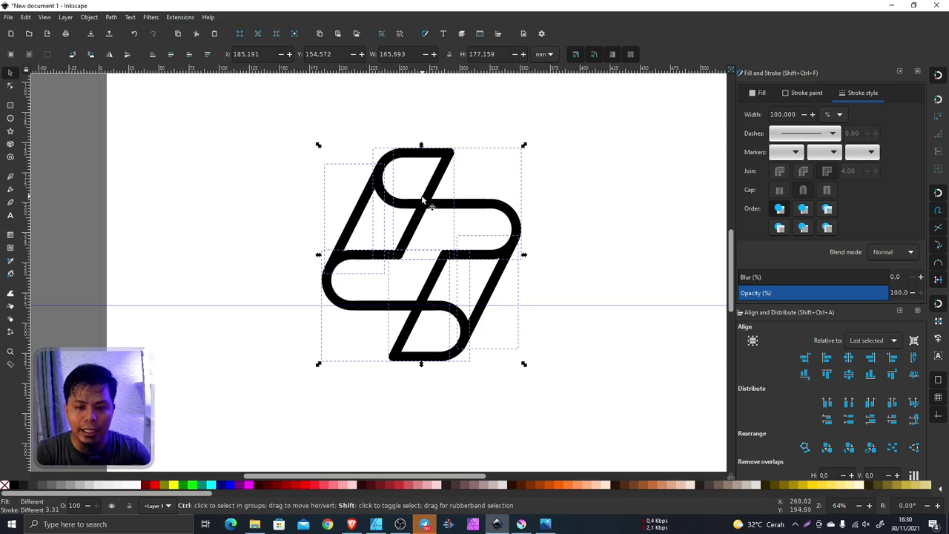
key("ctrl+a")
key("ctrl+shift+g")
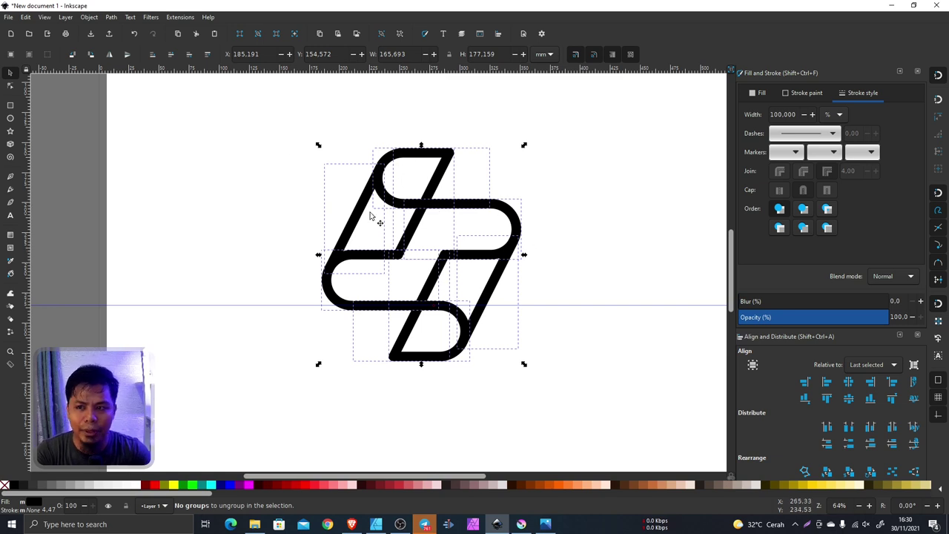
left_click(112, 17)
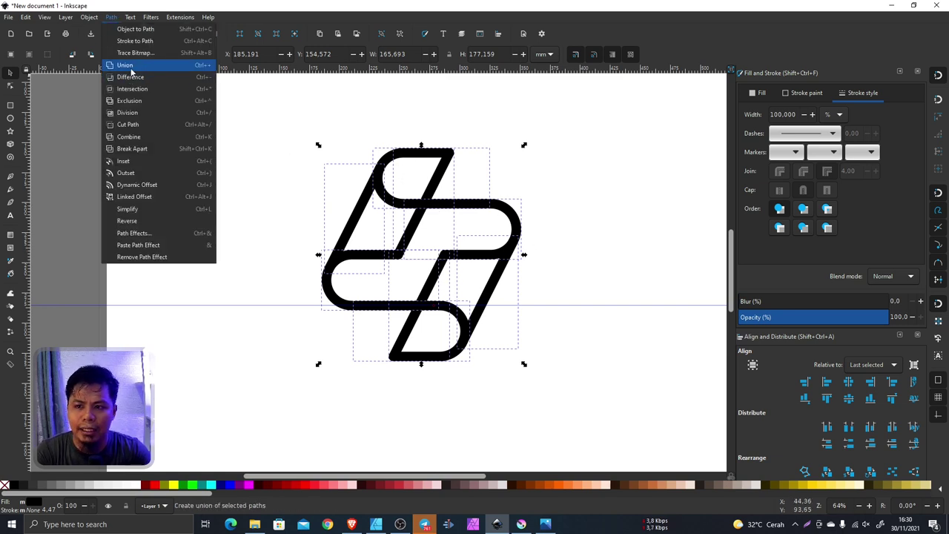
left_click(132, 72)
- Deselect the merged logo and select the white background square
scroll(415, 223, "down", 2)
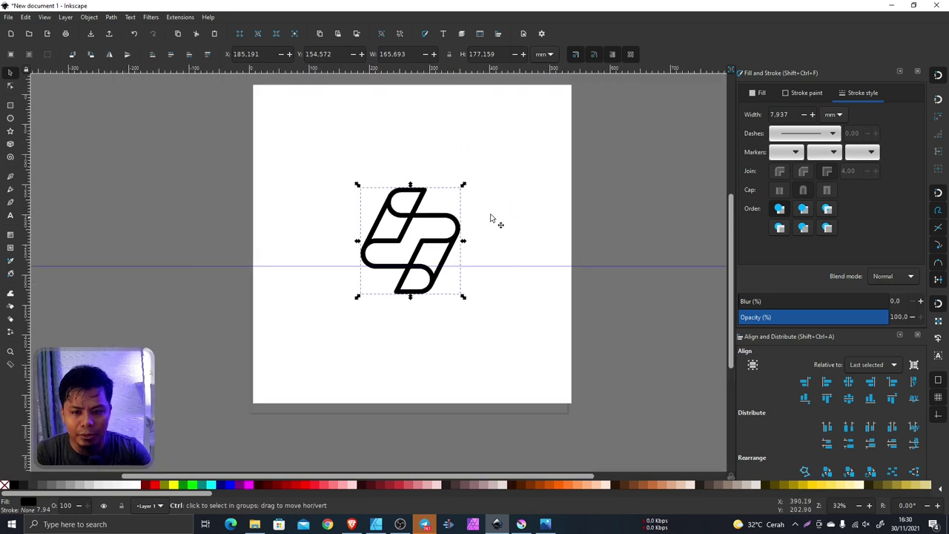
left_click(493, 252)
scroll(489, 237, "down", 3)
scroll(482, 234, "up", 3)
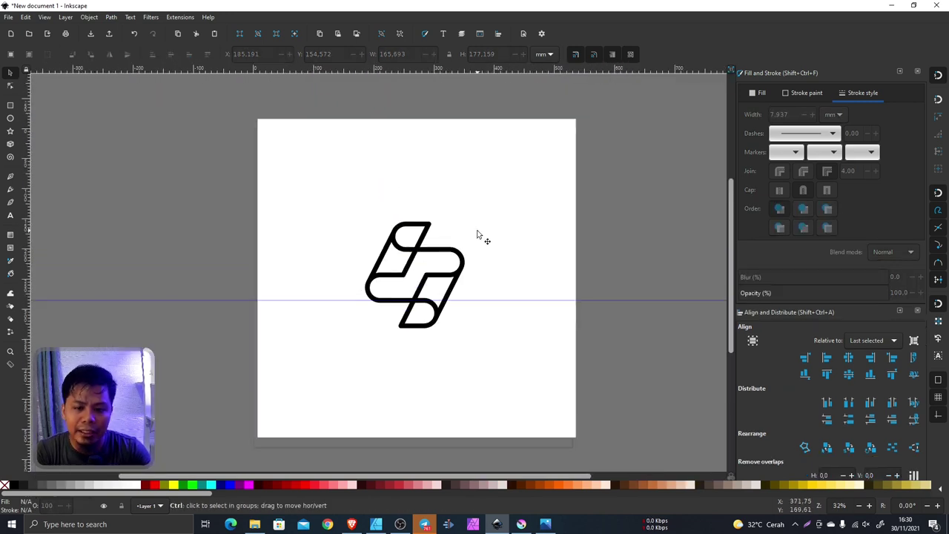
left_click(349, 229)
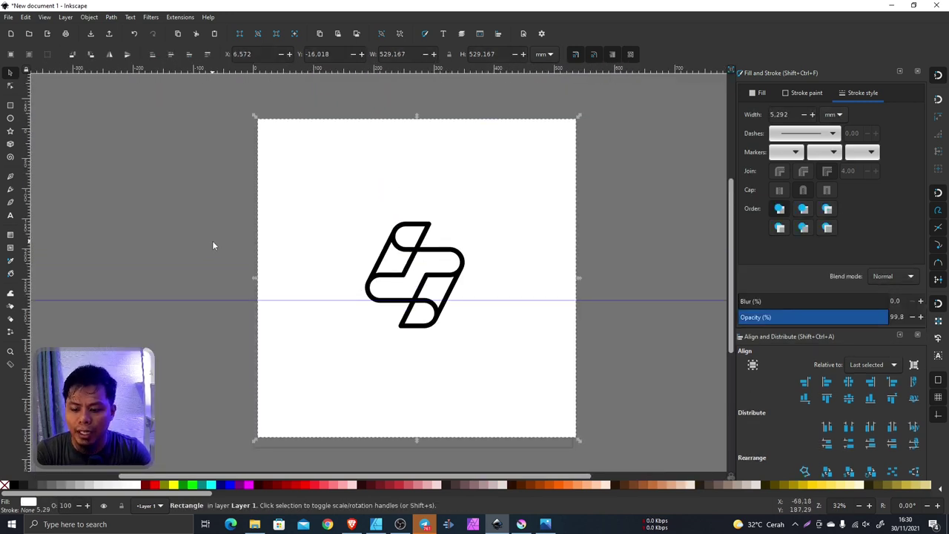
- Fit the page to the background square and lay a diagonal gradient corner to corner across it
key("shift+ctrl+r")
left_click(186, 218)
left_click(348, 218)
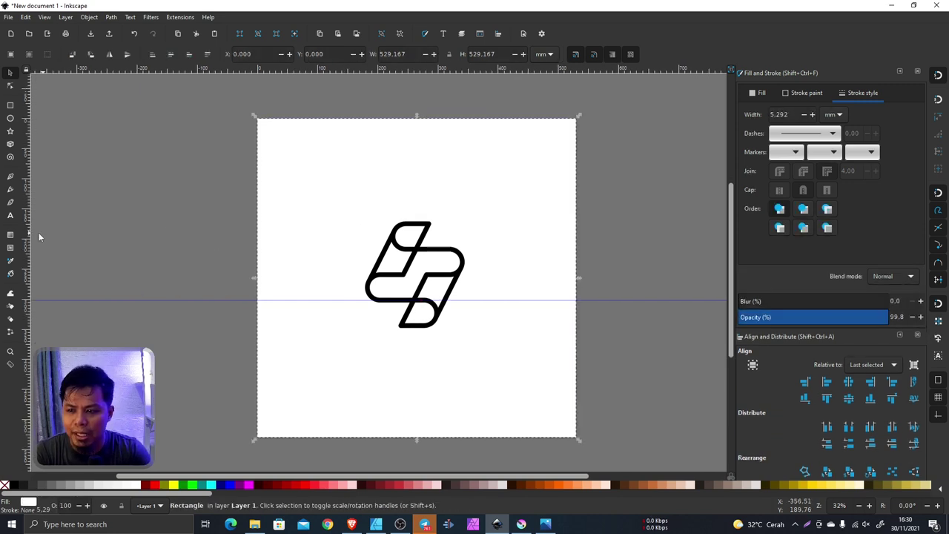
left_click(11, 235)
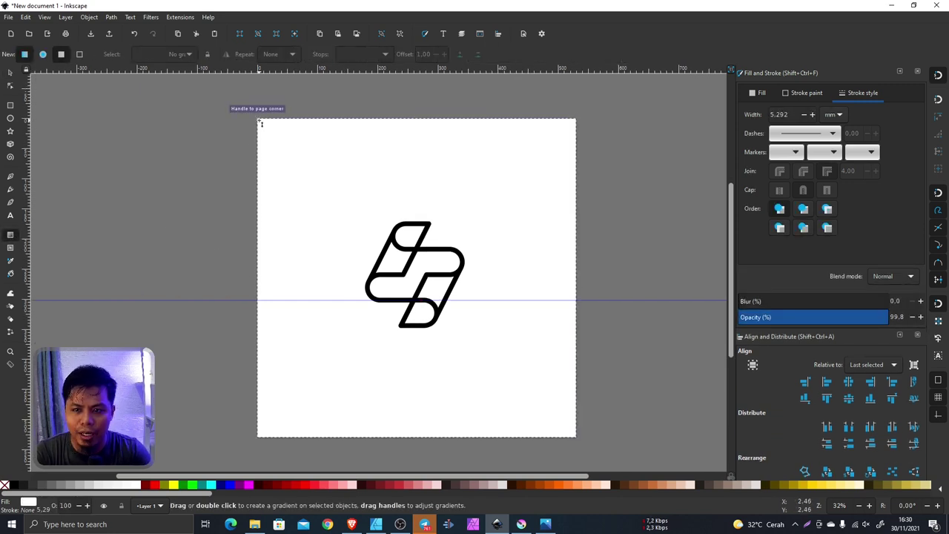
left_click_drag(261, 123, 571, 436)
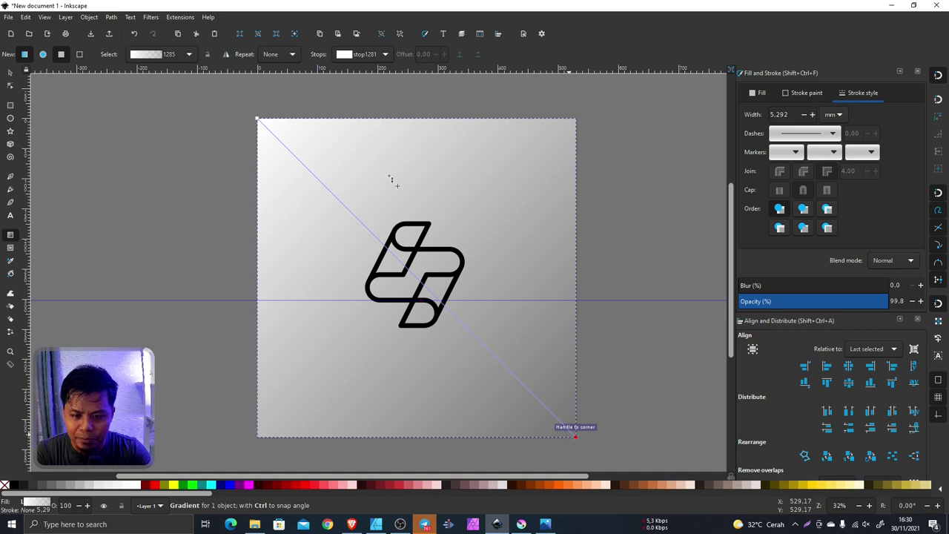
- Colour the gradient's start stop aqua green 00ffc5 and its end stop fully opaque blue 00b5ff
left_click(258, 119)
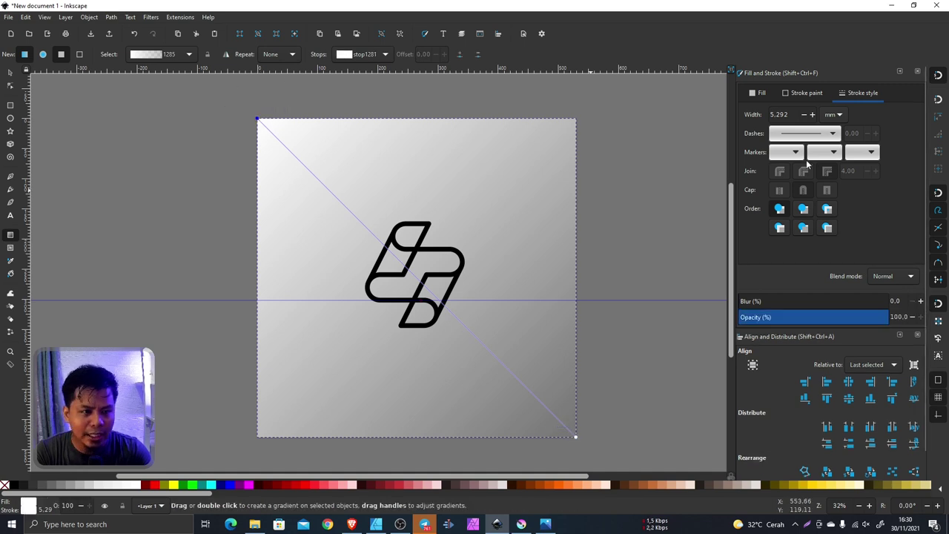
left_click(760, 93)
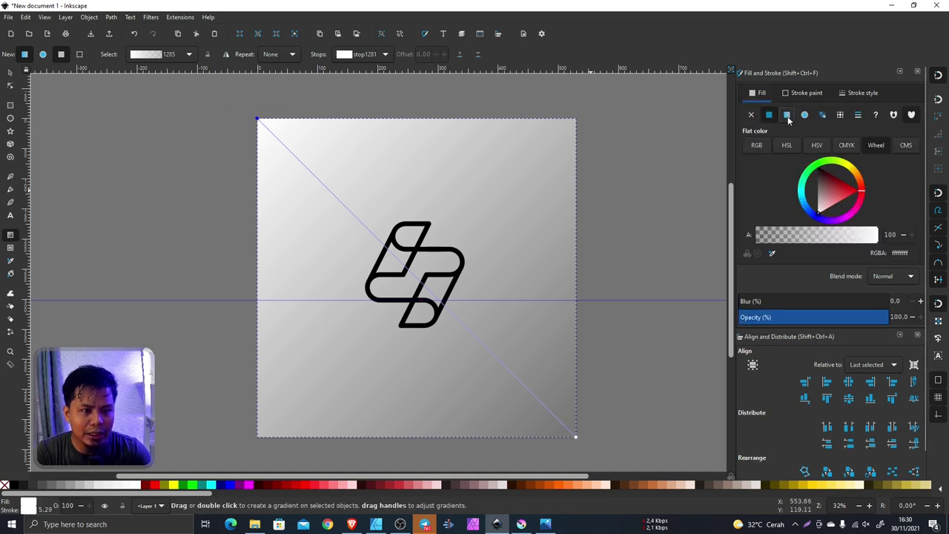
left_click(787, 116)
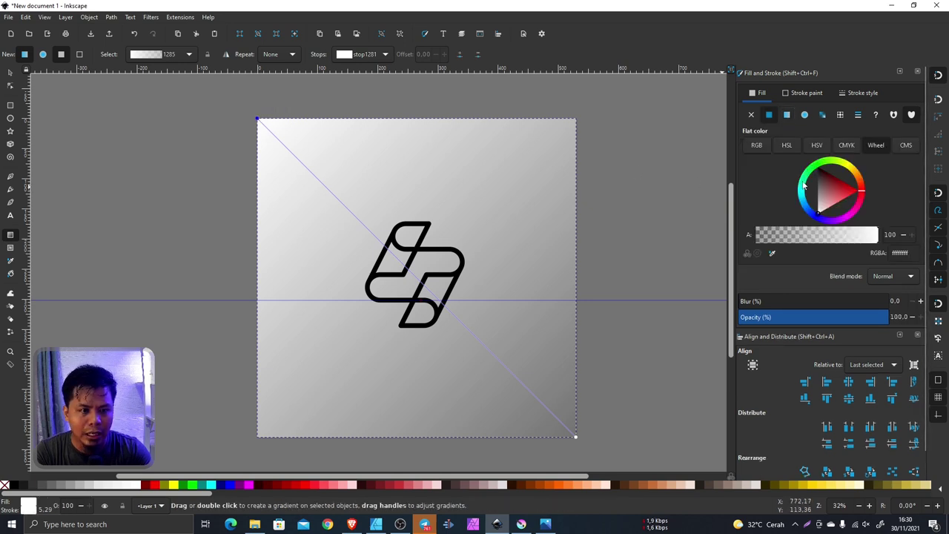
left_click(799, 186)
left_click_drag(832, 197, 786, 185)
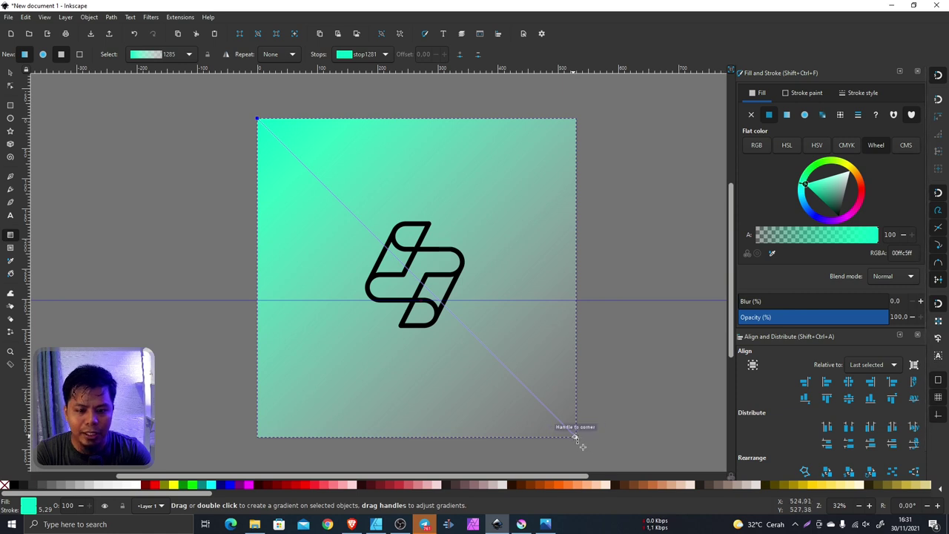
left_click(578, 438)
left_click(807, 197)
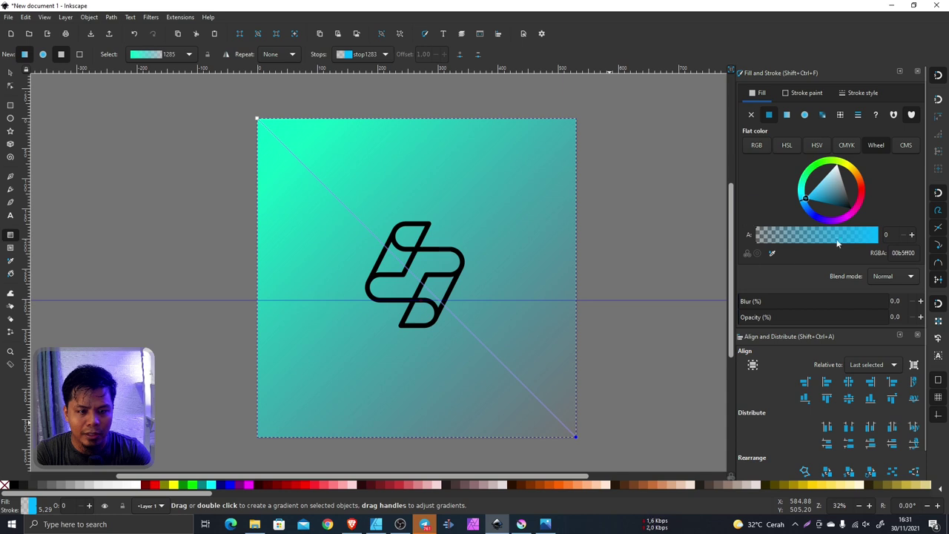
left_click_drag(768, 236, 906, 237)
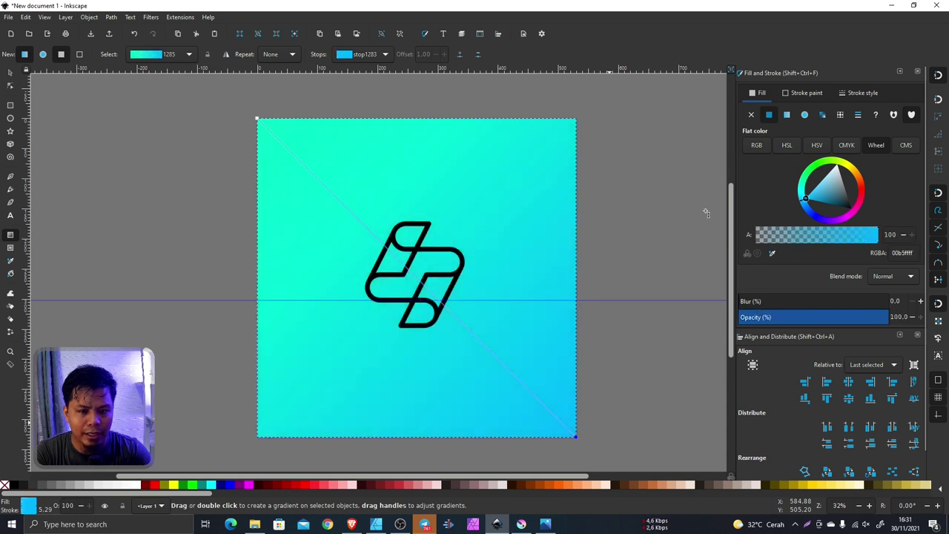
left_click(10, 72)
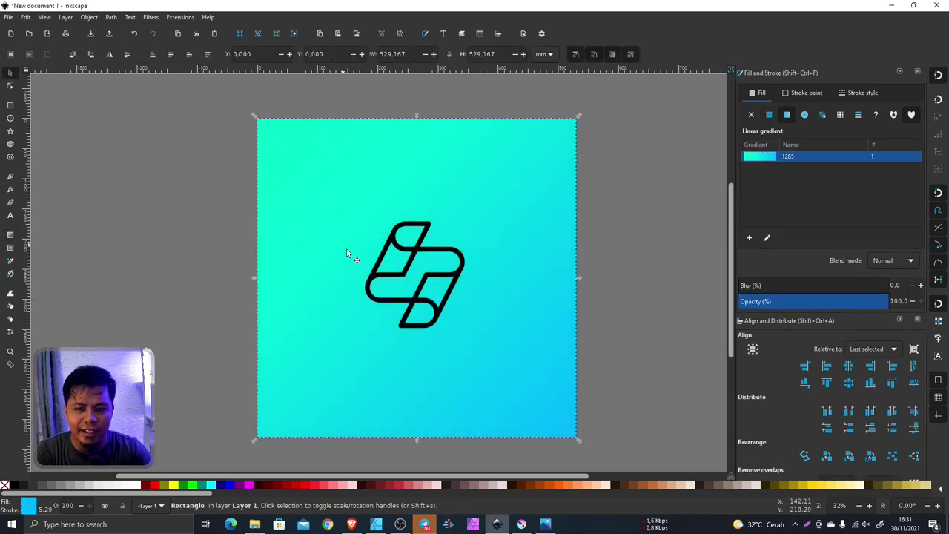
- Recolour the merged S logo path from black to white, then clear the selection
left_click(417, 244)
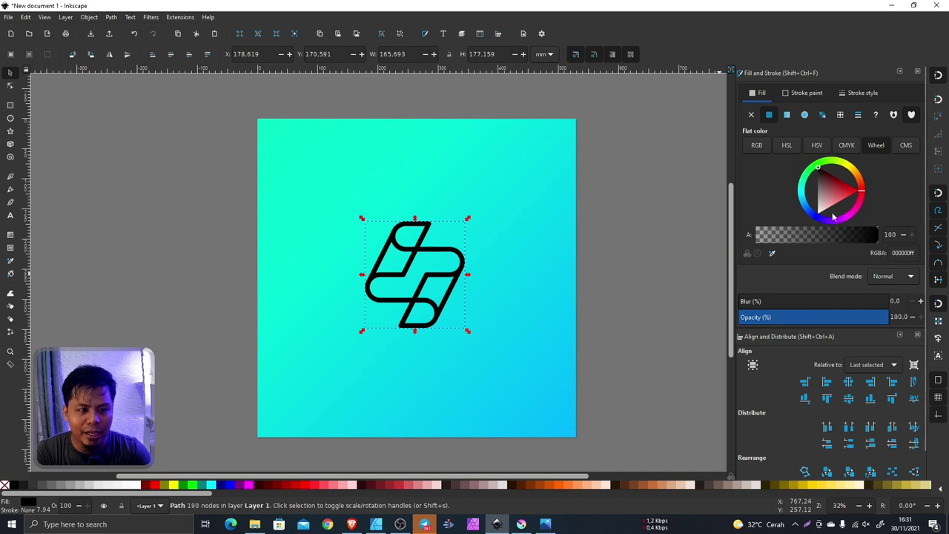
left_click_drag(834, 217, 803, 247)
key("Escape")
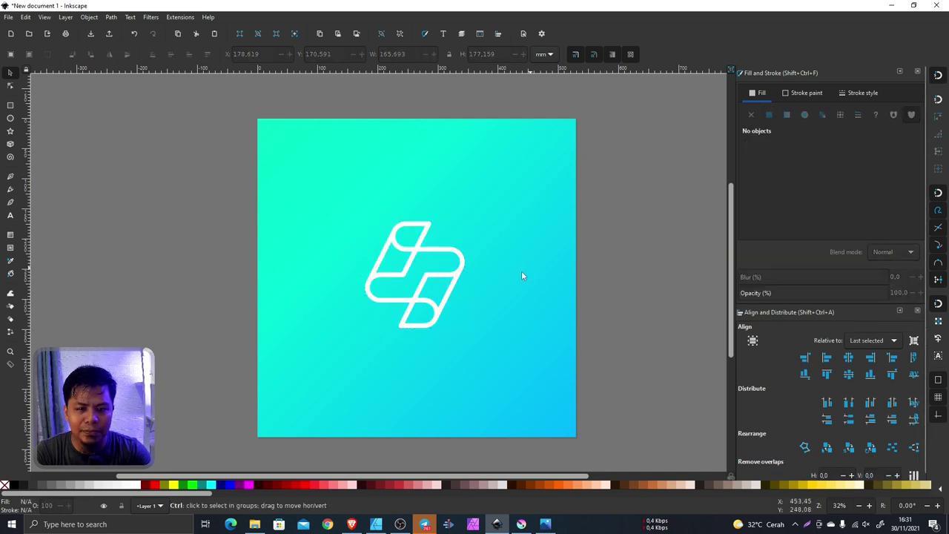
scroll(496, 273, "down", 3)
scroll(496, 272, "up", 3)
scroll(495, 272, "up", 2)
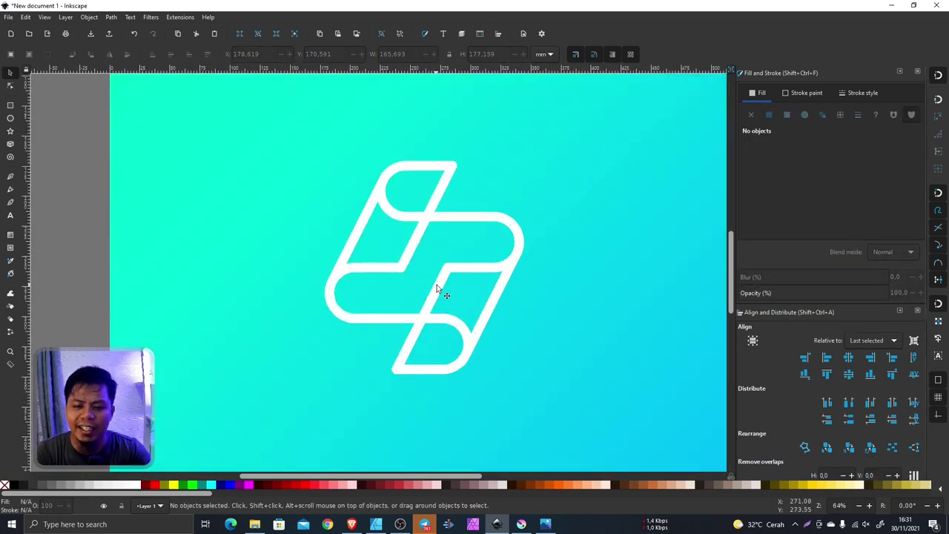
scroll(486, 274, "down", 2)
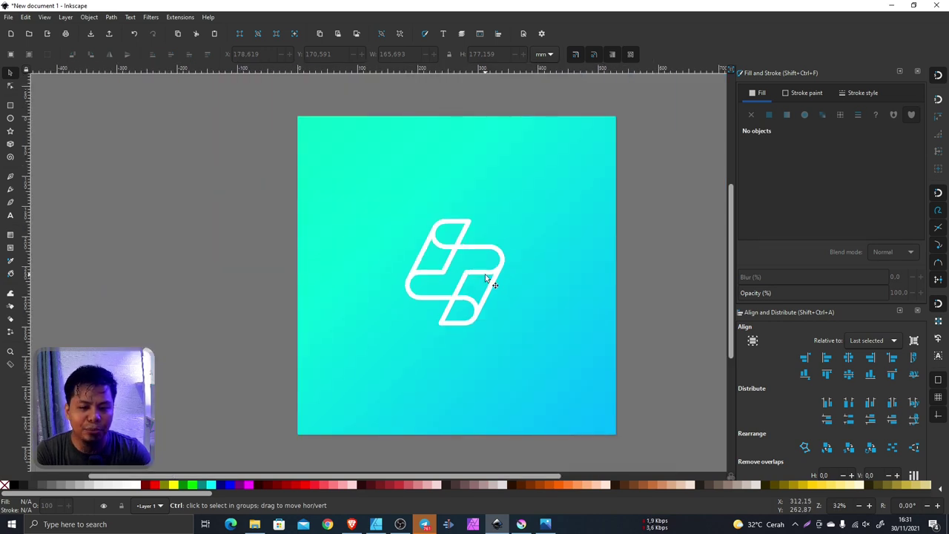
scroll(486, 278, "up", 1)
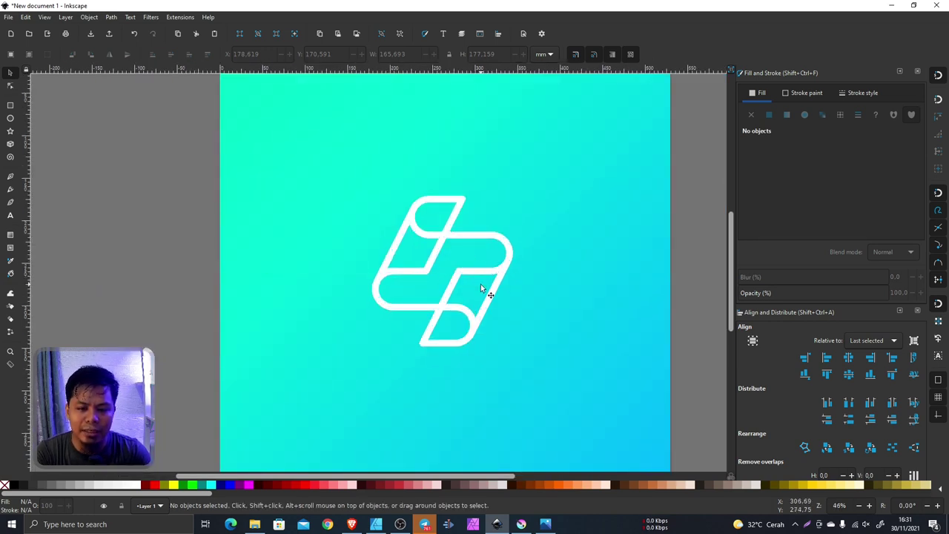
scroll(481, 285, "up", 1)
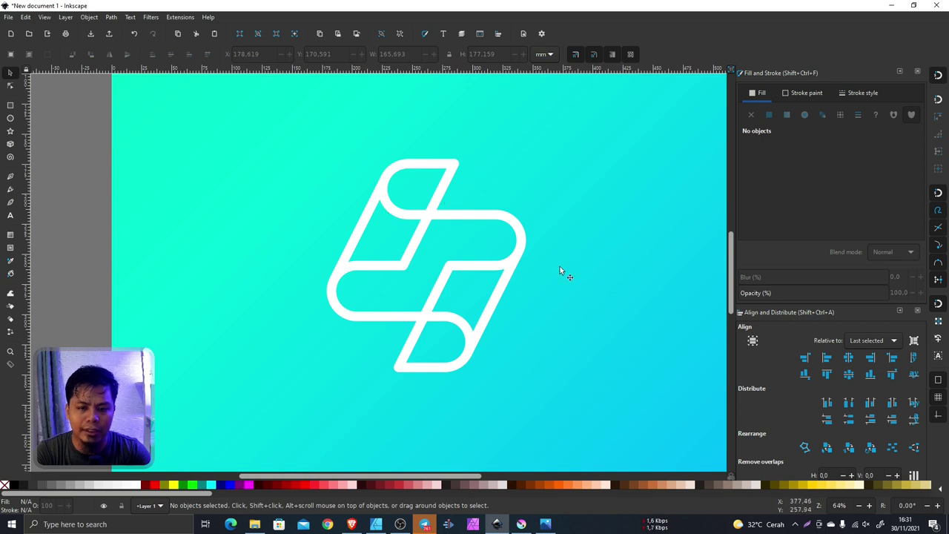
scroll(453, 247, "down", 2)
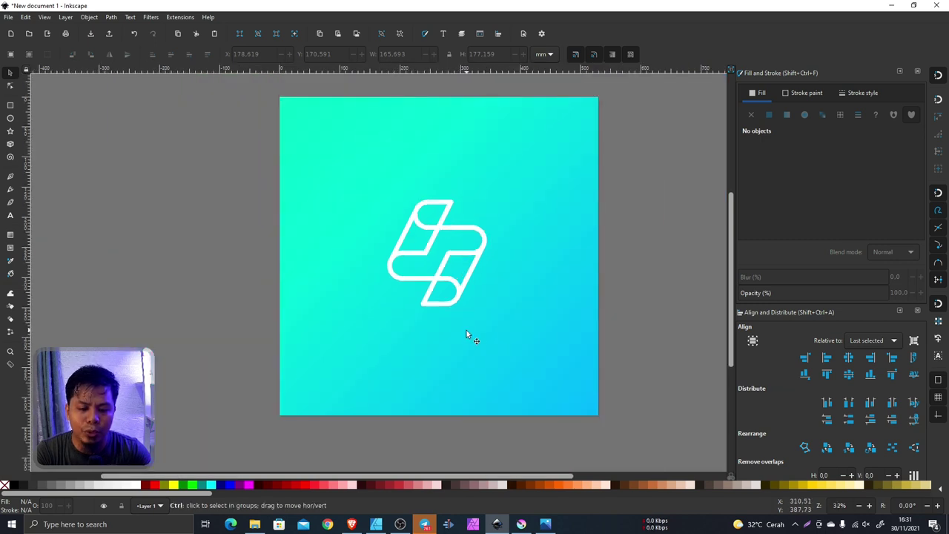
- Move the white S logo up and scale it down to about 101.6 × 108.7 mm
left_click_drag(263, 162, 582, 348)
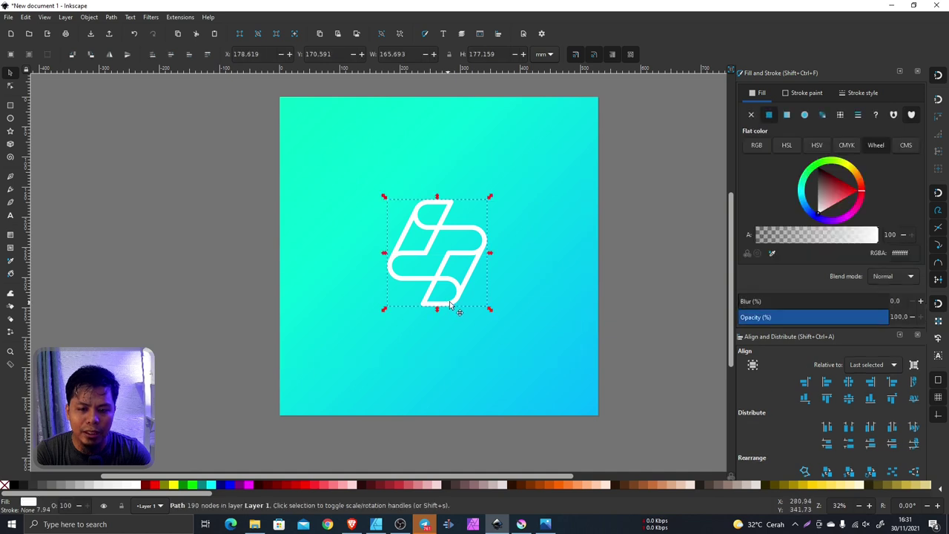
left_click_drag(450, 304, 468, 271)
left_click_drag(500, 170, 482, 189)
left_click(579, 206)
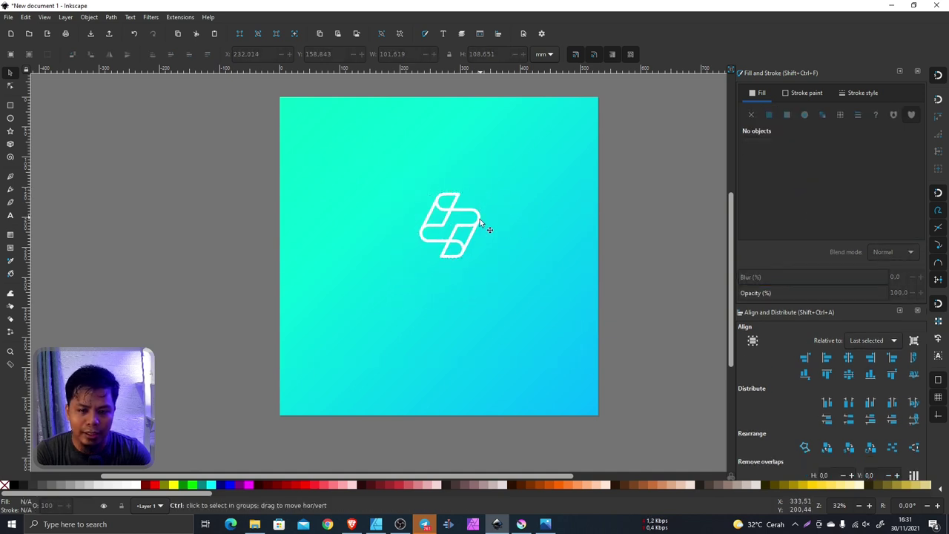
scroll(449, 243, "up", 3, "ctrl")
scroll(424, 252, "down", 1, "ctrl")
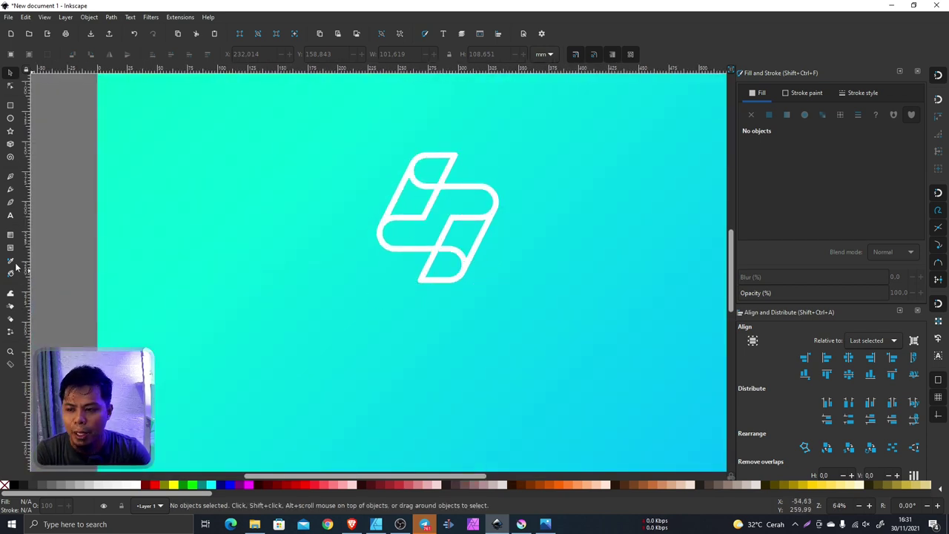
- Add the text 'LOREM ipsum' below the logo
left_click(10, 216)
left_click(336, 344)
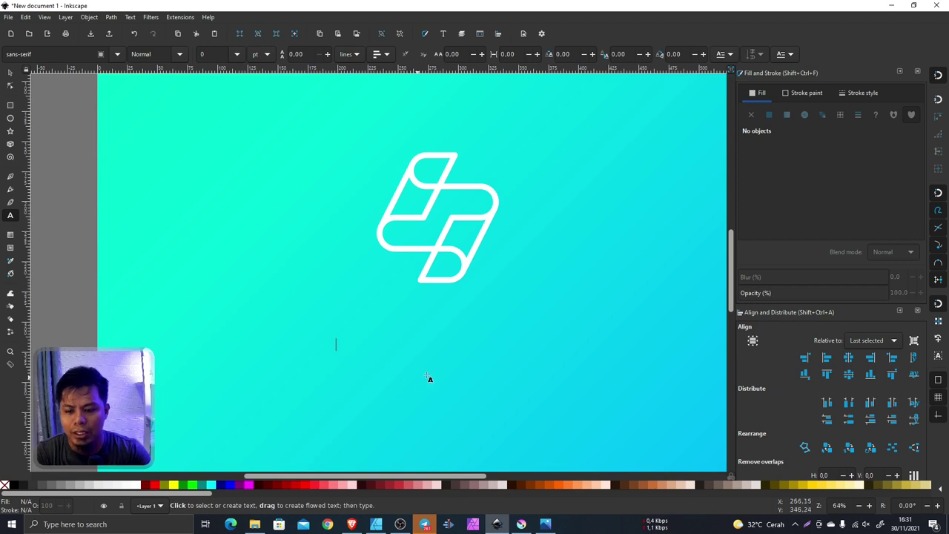
type("Lorem")
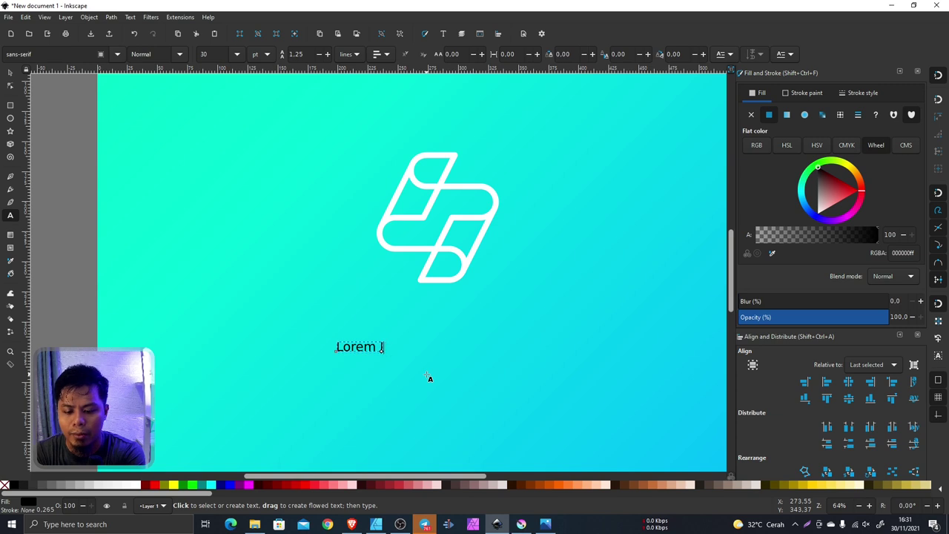
key("BackSpace")
key("BackSpace")
key("BackSpace")
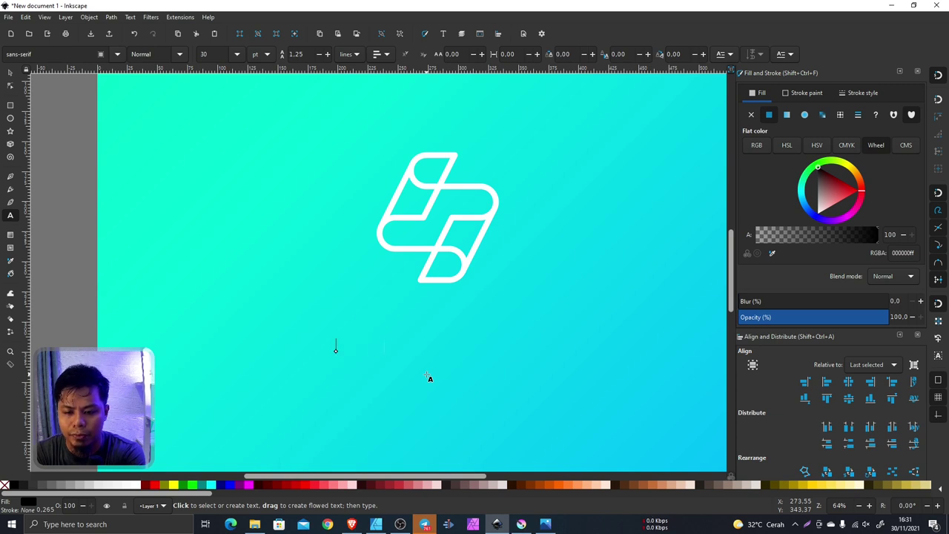
type("LOREM ")
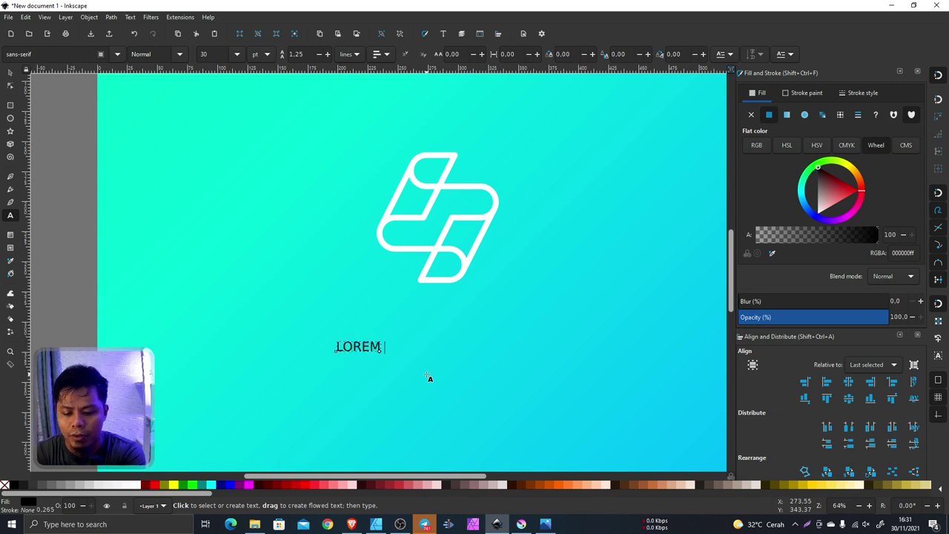
type("ipsum")
- Set the LOREM ipsum text's font family to Montserrat
key("ctrl+a")
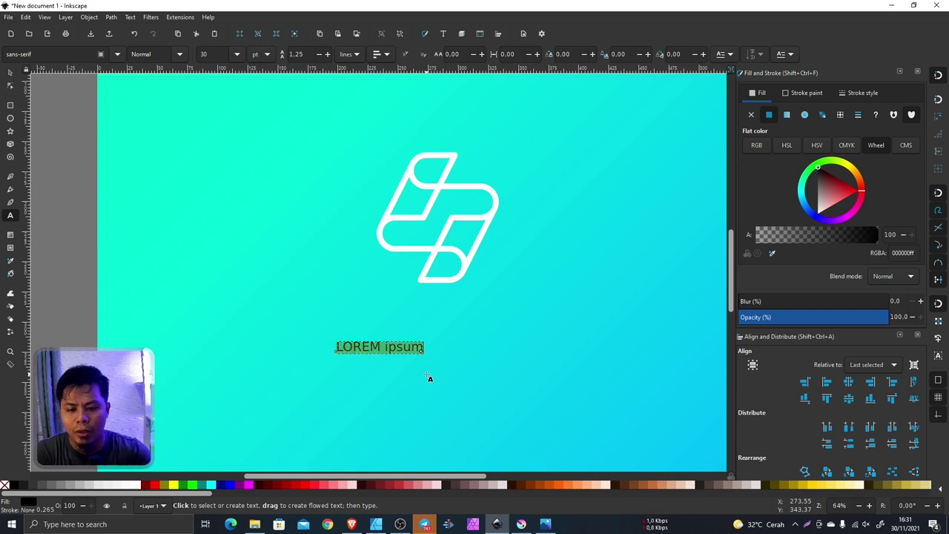
left_click(380, 347)
double_click(363, 347)
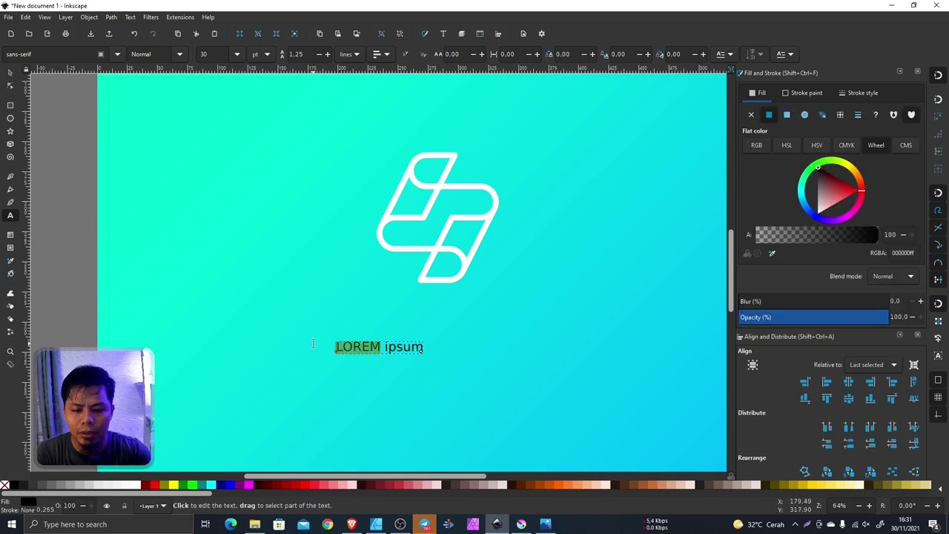
key("ctrl+a")
triple_click(43, 55)
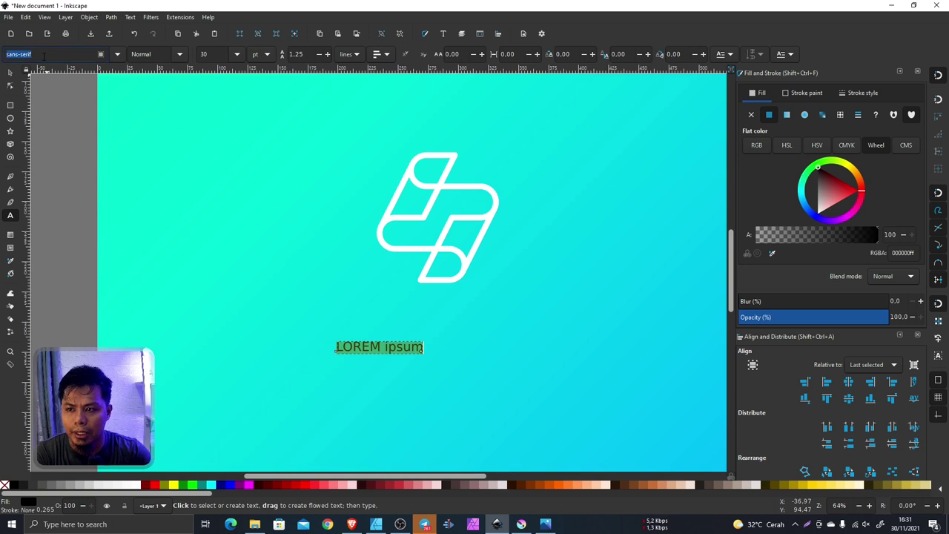
type("mon")
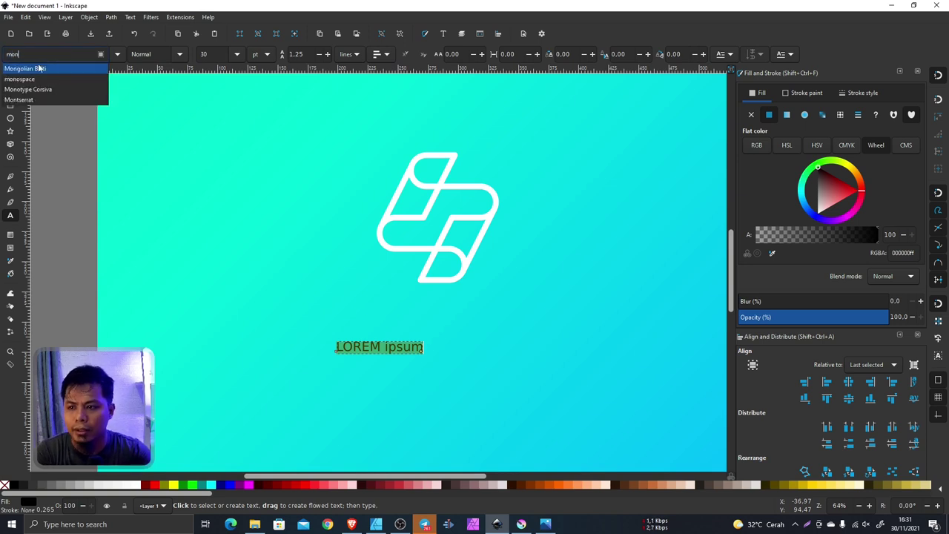
left_click(19, 110)
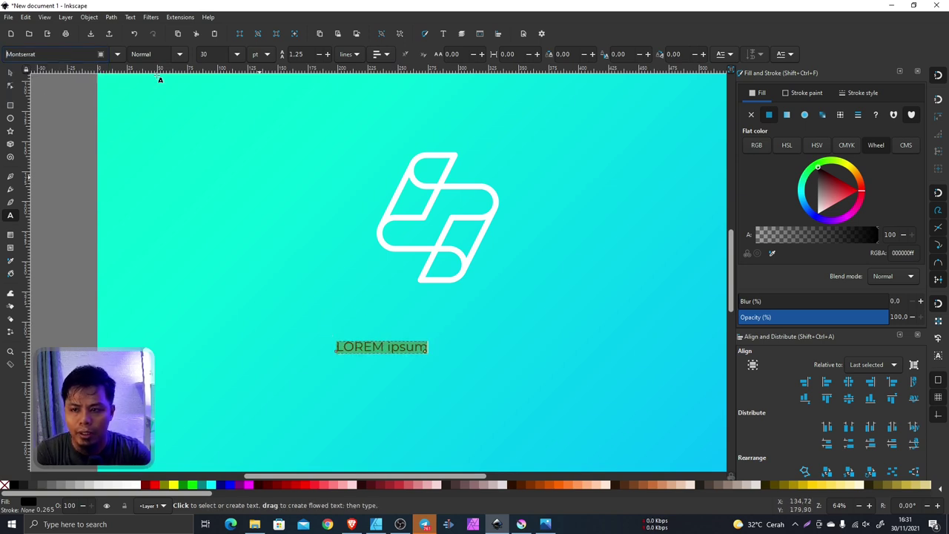
left_click(180, 55)
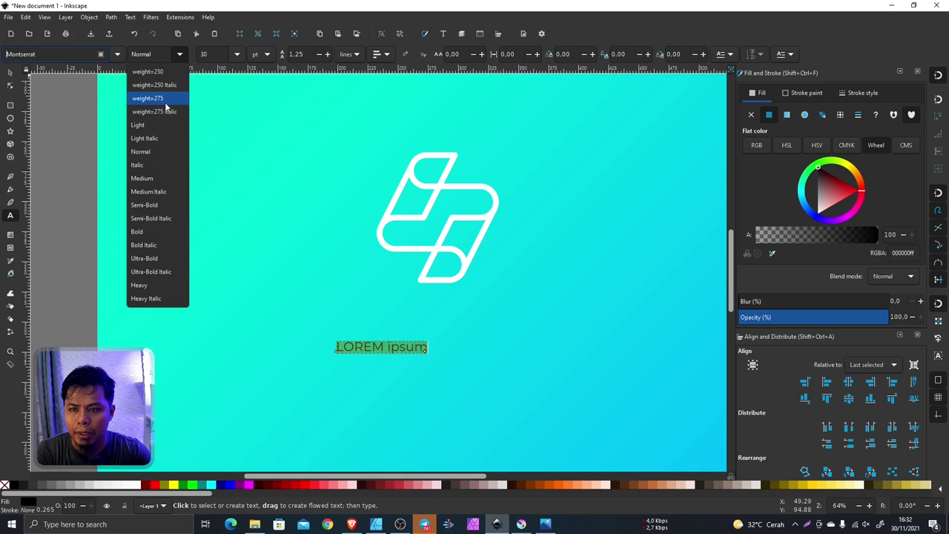
left_click(358, 343)
- Make the word LOREM bold
left_click(382, 345)
double_click(371, 347)
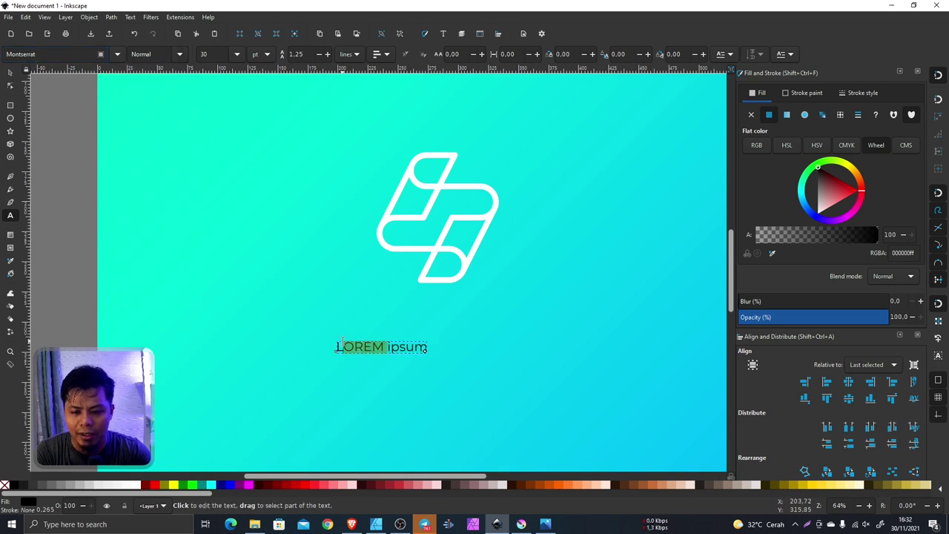
left_click(384, 347)
left_click_drag(384, 346, 315, 345)
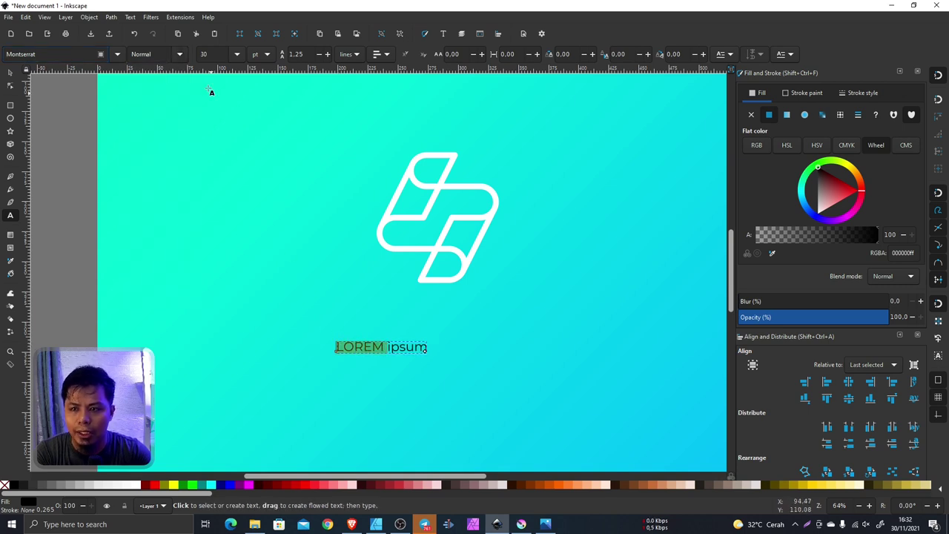
left_click(181, 56)
left_click(151, 234)
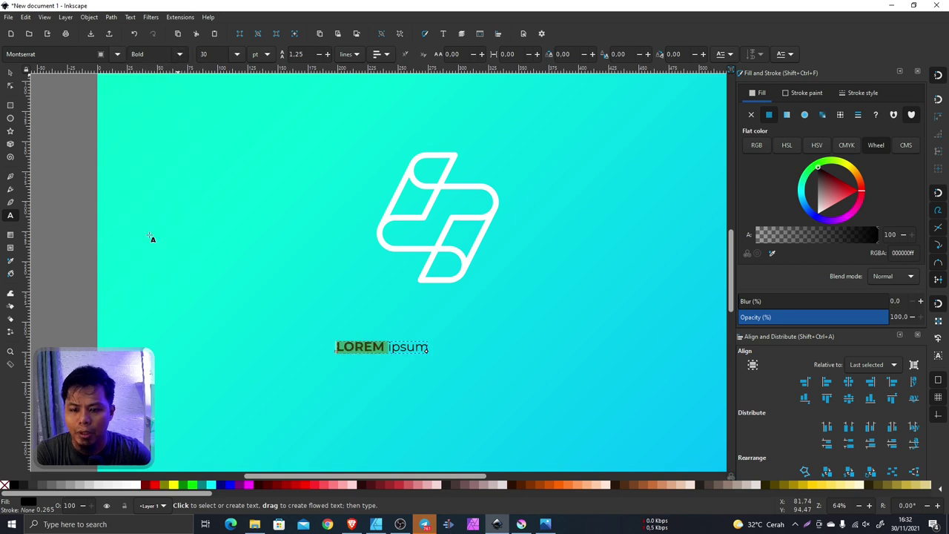
- Fill the word ipsum with white
left_click(406, 351)
left_click_drag(389, 347, 430, 347)
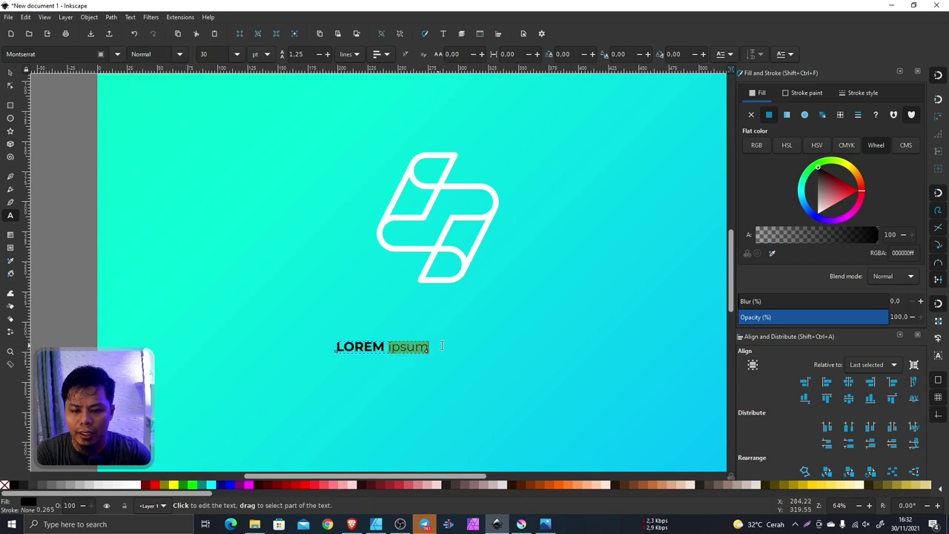
left_click_drag(823, 191, 812, 236)
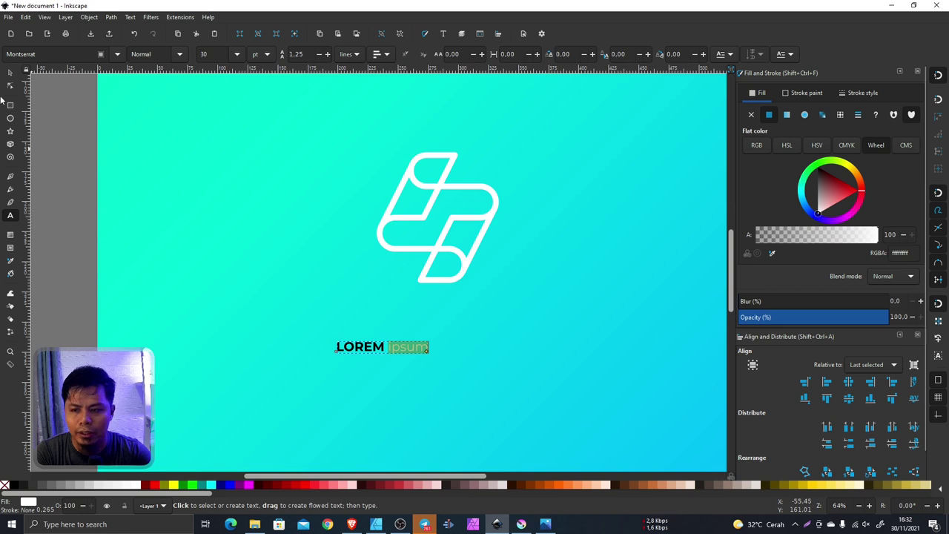
left_click(13, 71)
- Enlarge the LOREM ipsum wordmark about 2.3 times and nudge it under the logo
left_click(407, 348)
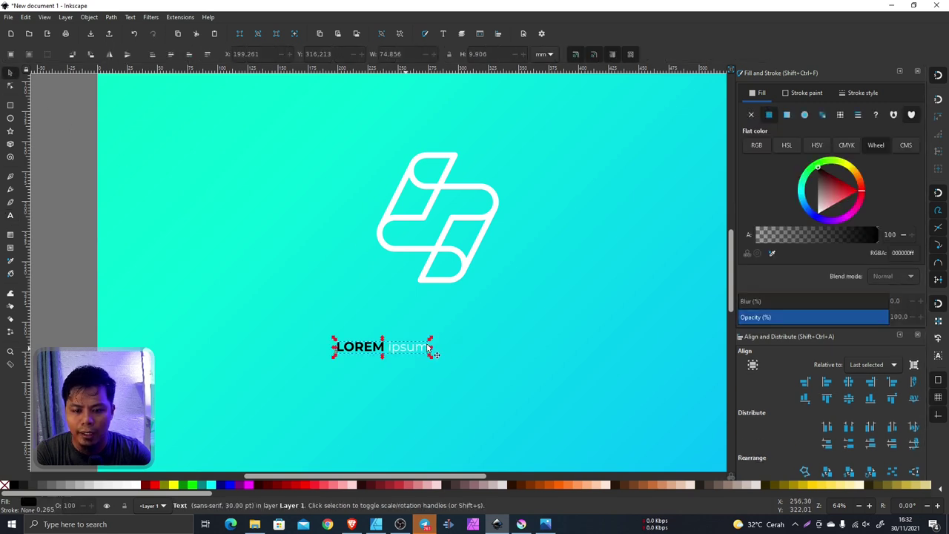
mouse_move(430, 342)
left_mouse_down()
mouse_move(480, 311)
mouse_move(543, 293)
left_mouse_up()
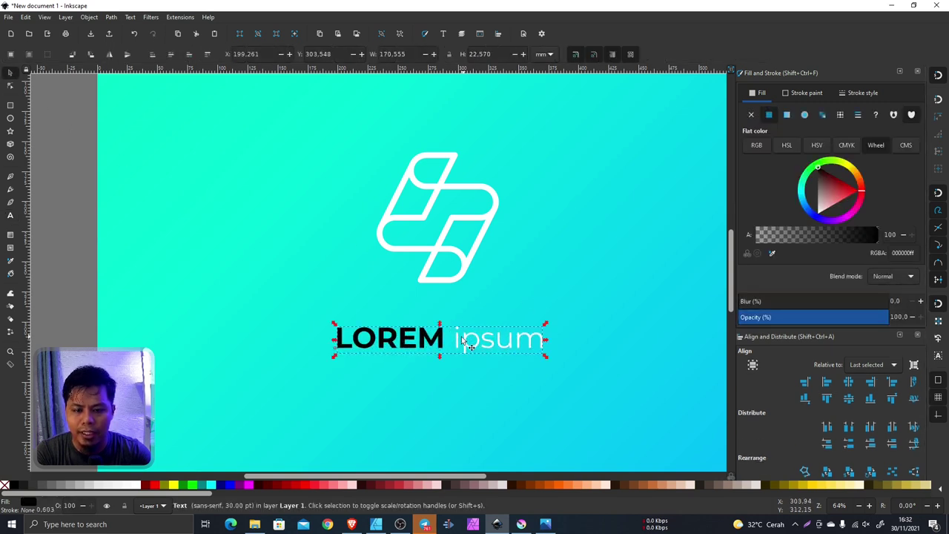
mouse_move(439, 337)
left_mouse_down()
mouse_move(437, 322)
mouse_move(444, 370)
left_mouse_up()
- Duplicate the wordmark into a 'tagline here' line with letter spacing 20, scaled to half width
key("ctrl+d")
double_click(437, 365)
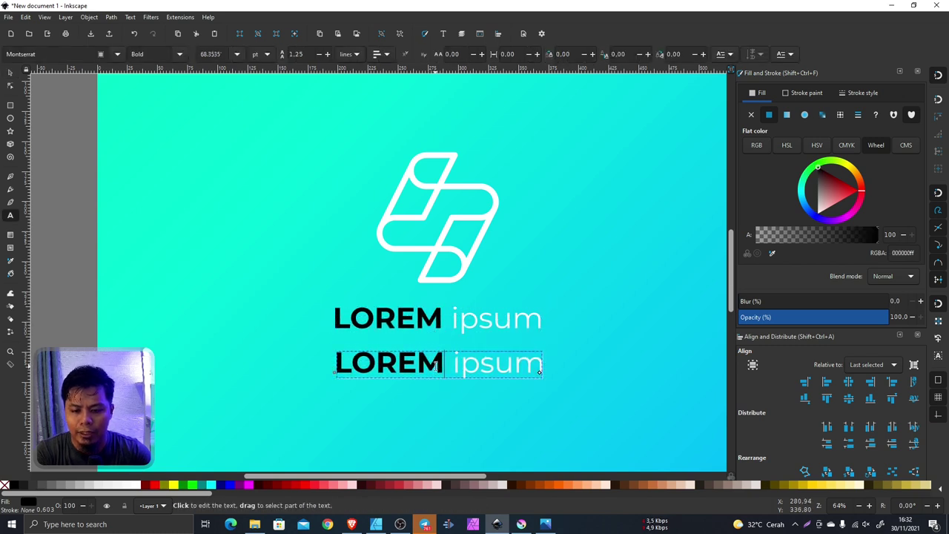
key("ctrl+a")
type("tag")
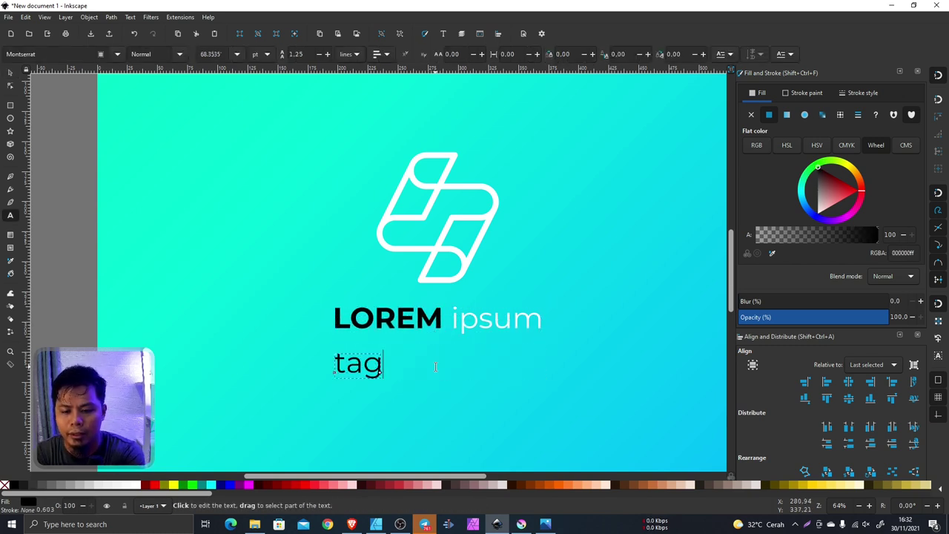
type("line here")
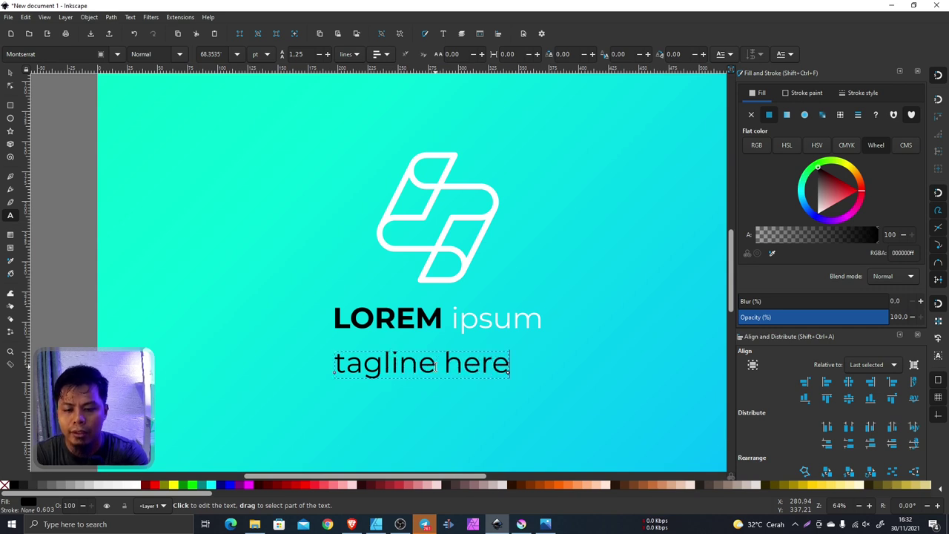
key("ctrl+a")
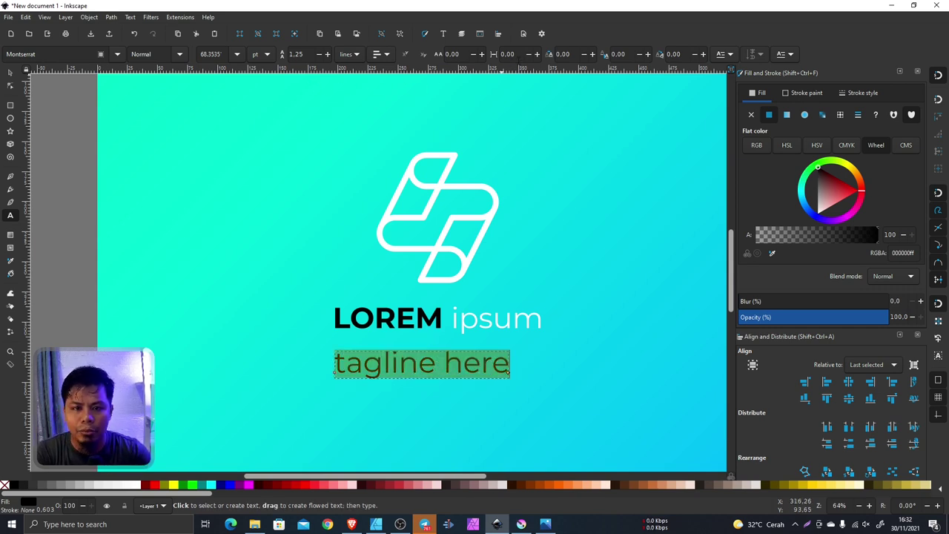
triple_click(453, 54)
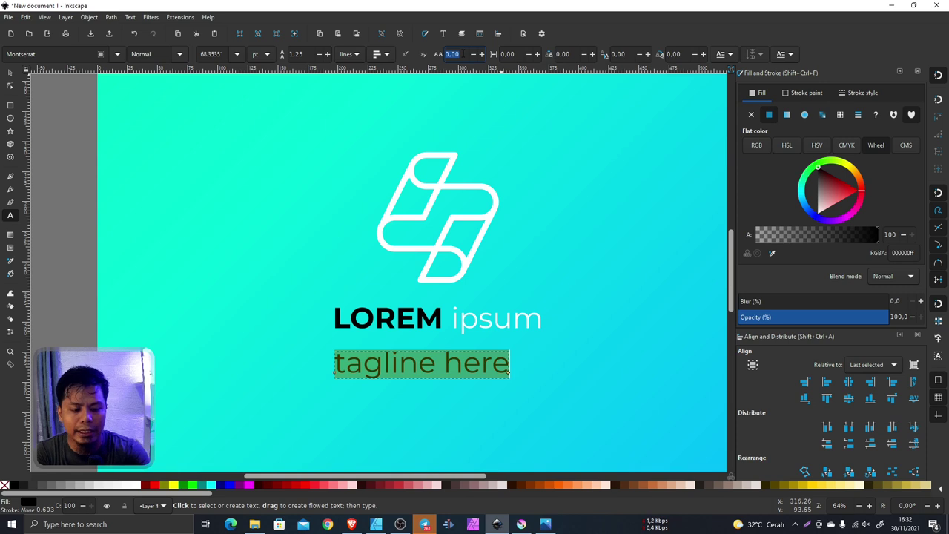
type("20")
key("Return")
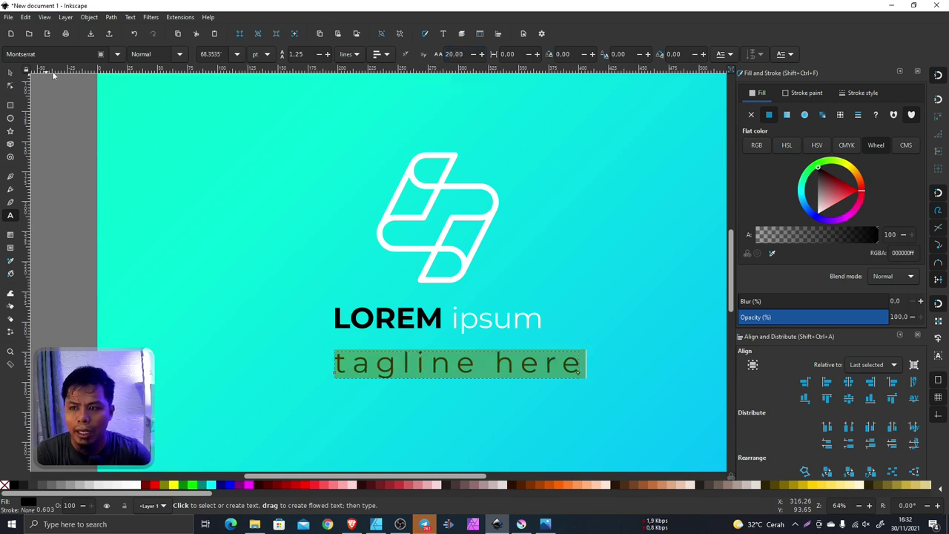
left_click(9, 72)
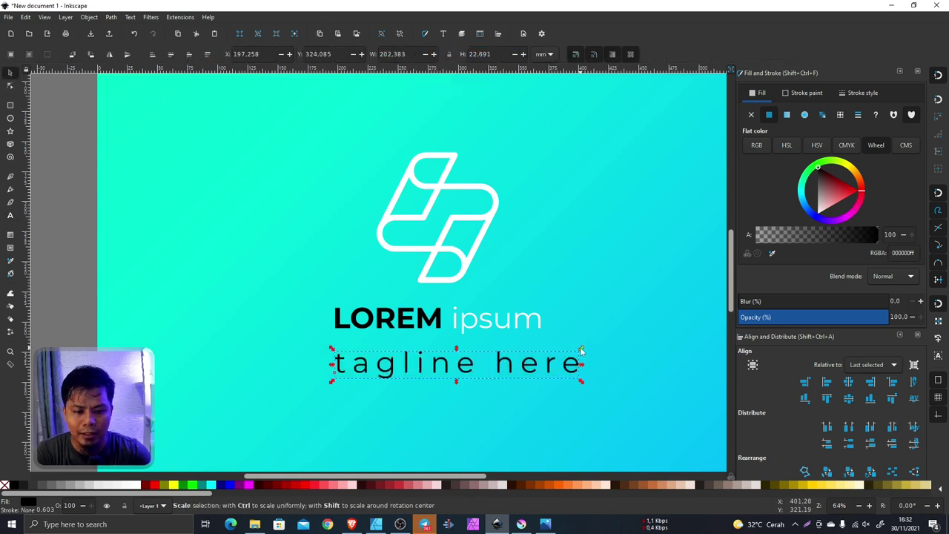
left_click_drag(583, 349, 468, 358)
- Centre the wordmark and tagline on each other along the vertical axis
key("Escape")
left_click(483, 356)
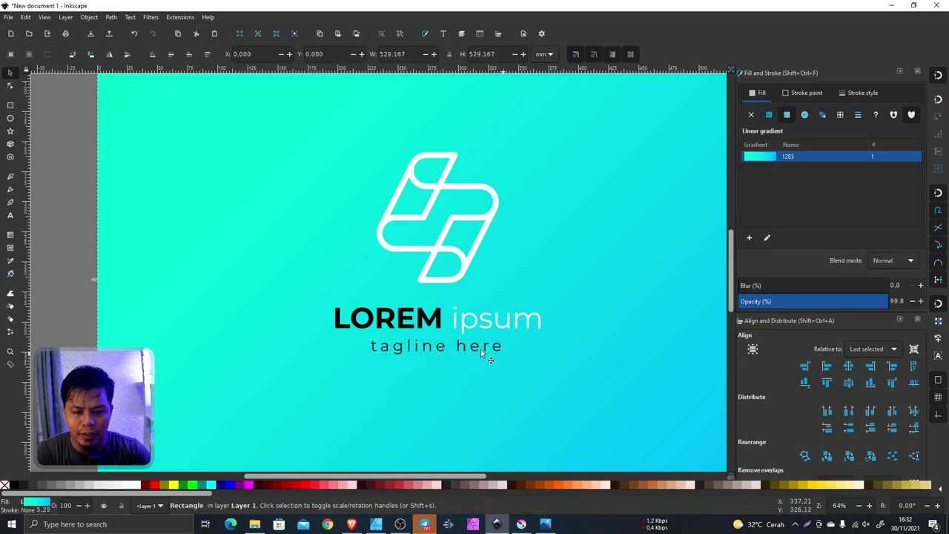
scroll(522, 340, "down", 5)
key("Escape")
scroll(468, 348, "up", 2)
scroll(468, 349, "up", 2)
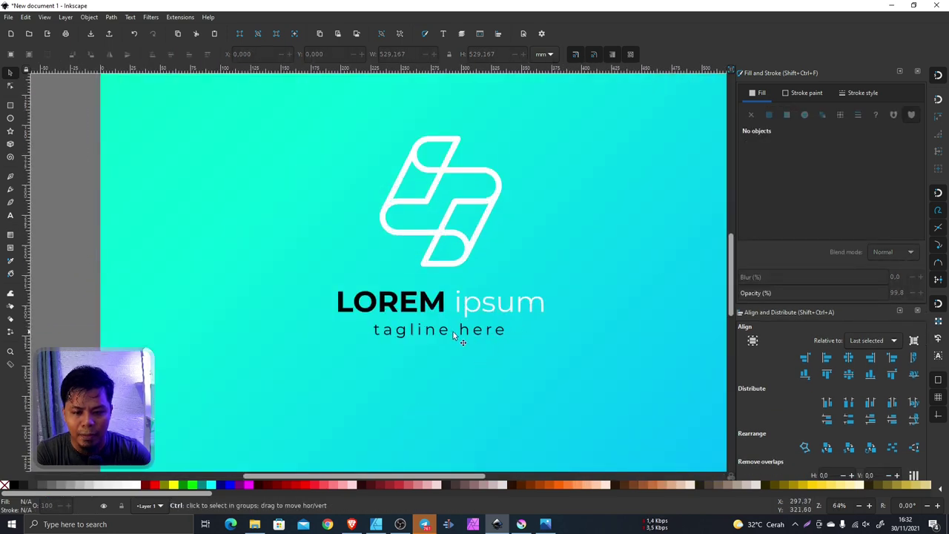
scroll(469, 349, "down", 1)
left_click_drag(683, 288, 350, 336)
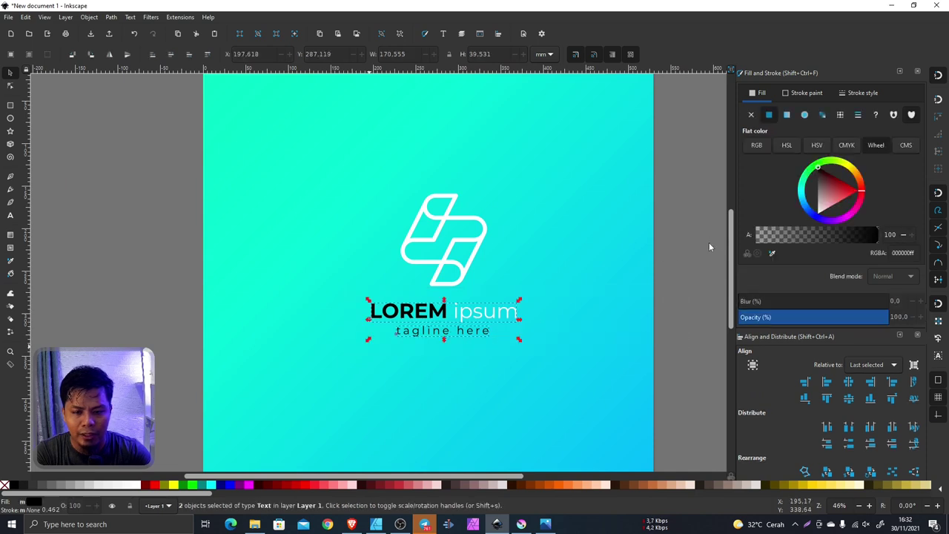
left_click(850, 383)
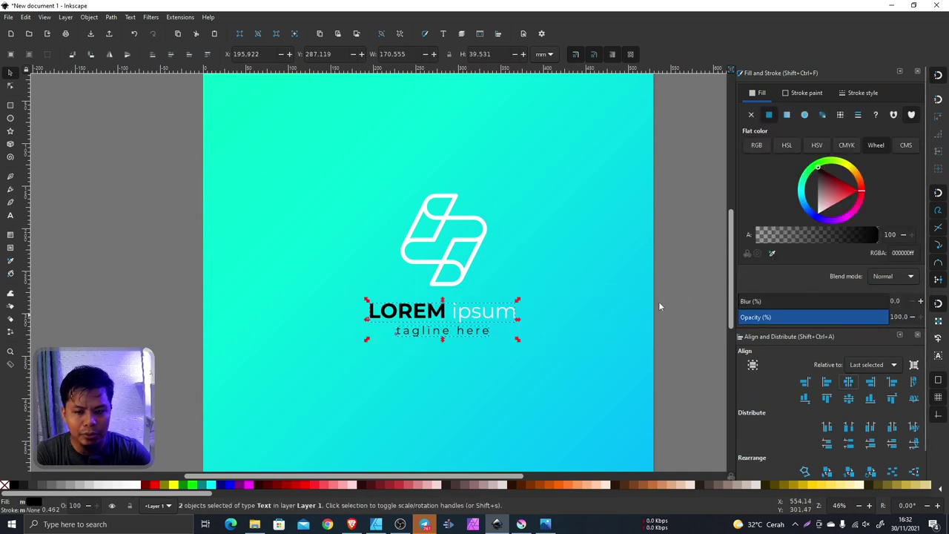
- Centre the logo and both text lines horizontally on the gradient square
left_click_drag(682, 148, 206, 393)
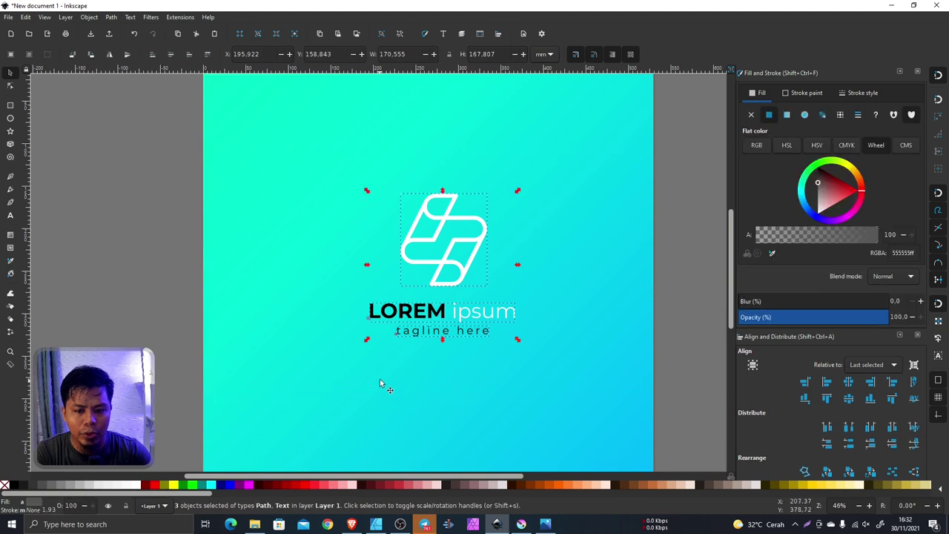
left_click(595, 304, "shift")
left_click(849, 358)
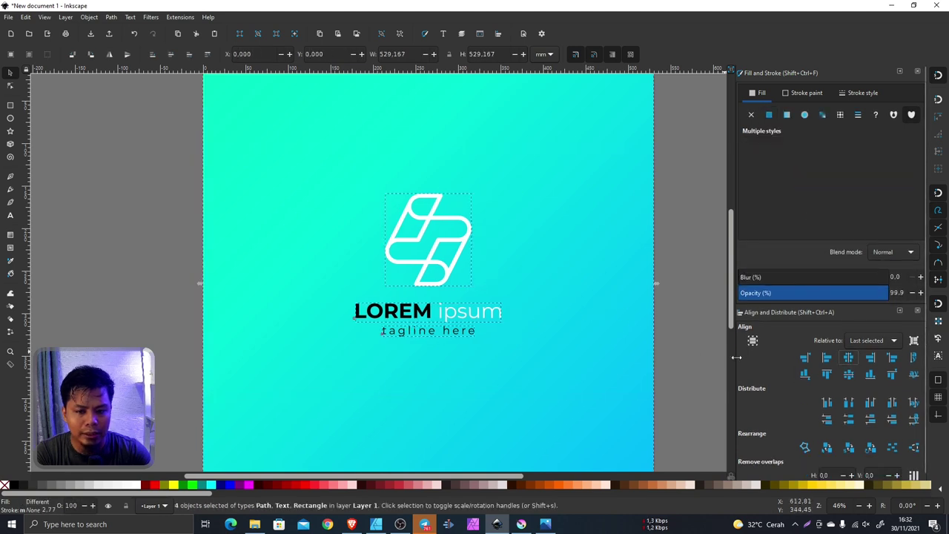
left_click(690, 349)
scroll(522, 311, "down", 2)
scroll(548, 226, "up", 1)
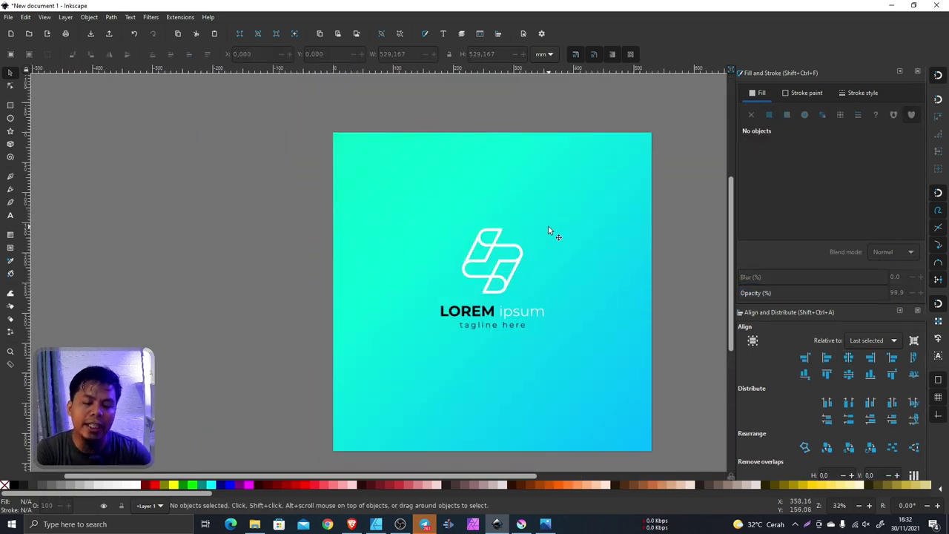